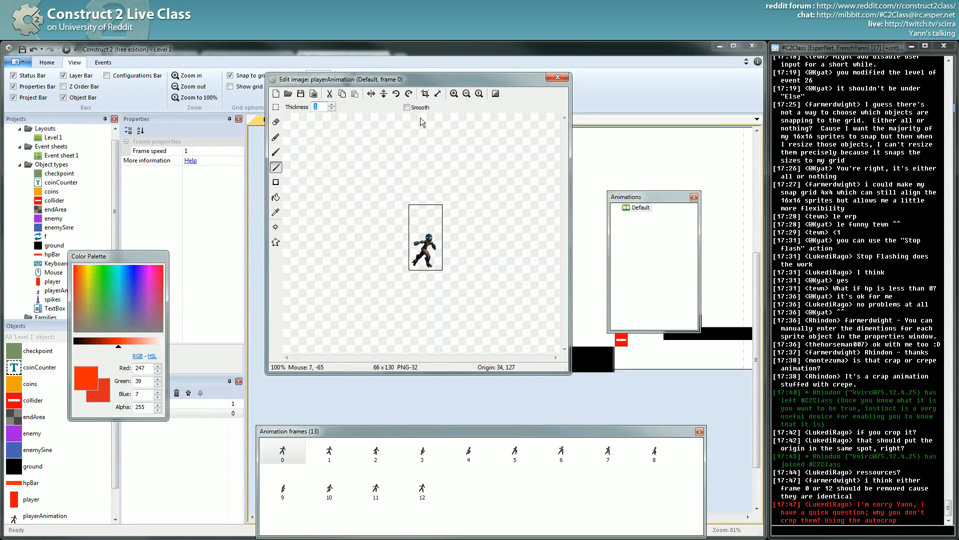
- Inspect frame 2 of playerAnimation's Default animation up close, and close the image editor
{"action": "left_click", "coordinate": [376, 451]}
{"action": "left_click", "coordinate": [424, 94]}
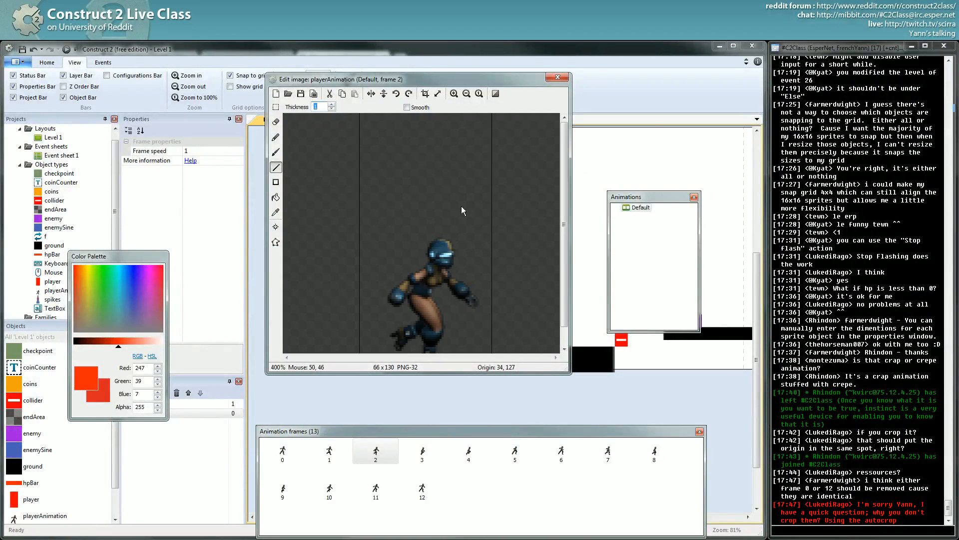
{"action": "scroll", "coordinate": [470, 206], "scroll_direction": "down", "scroll_amount": 1}
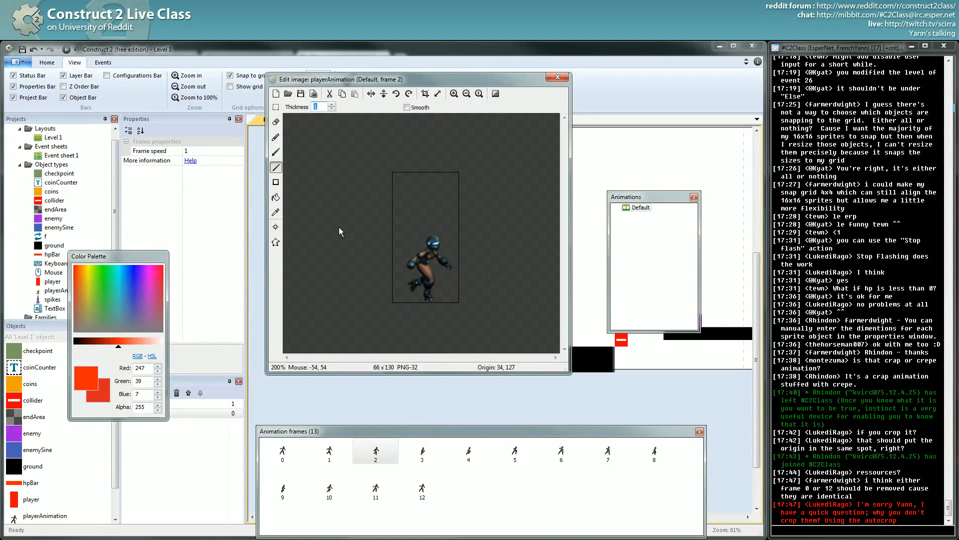
{"action": "left_click", "coordinate": [558, 78]}
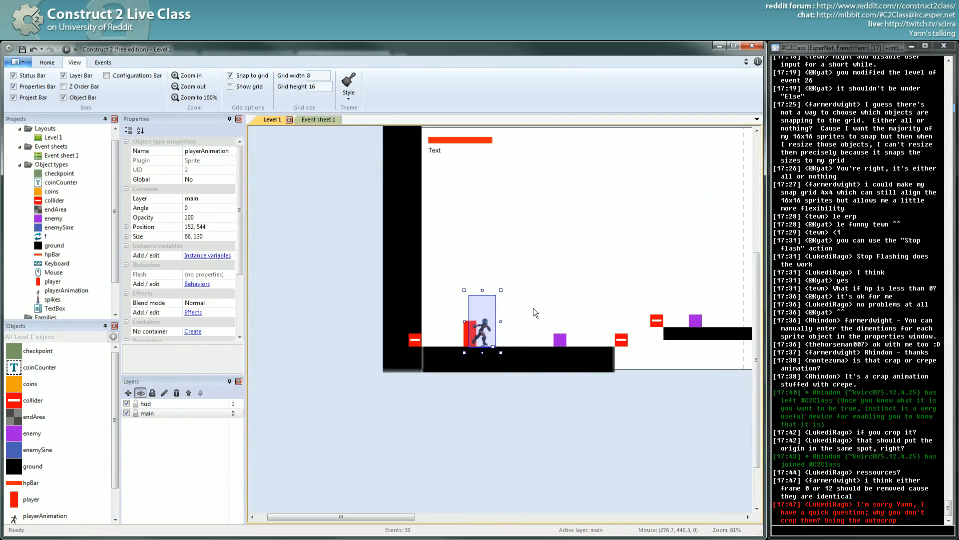
- Move the playerAnimation sprite along the ground beside the red player block, to position 192, 544
{"action": "left_click_drag", "start_coordinate": [487, 332], "coordinate": [501, 330]}
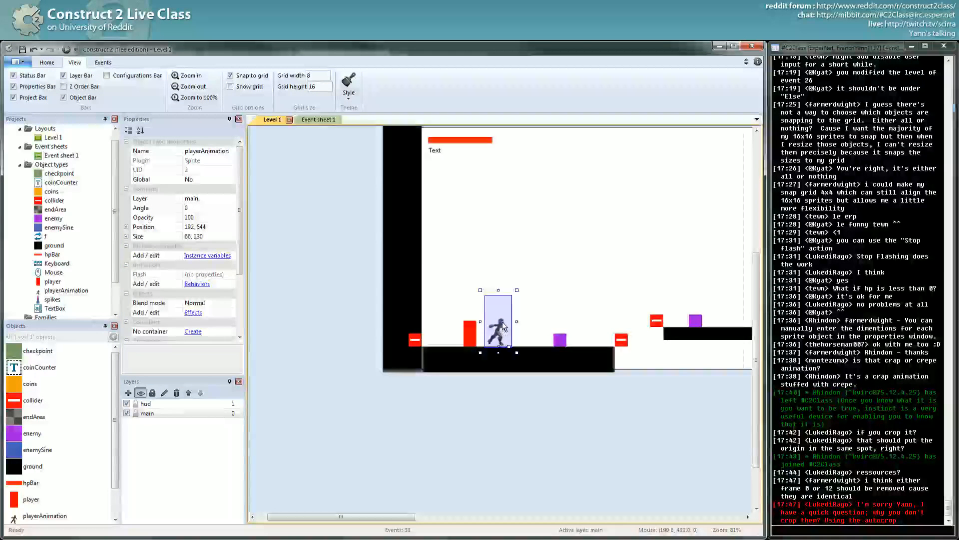
{"action": "left_click_drag", "start_coordinate": [503, 331], "coordinate": [494, 330]}
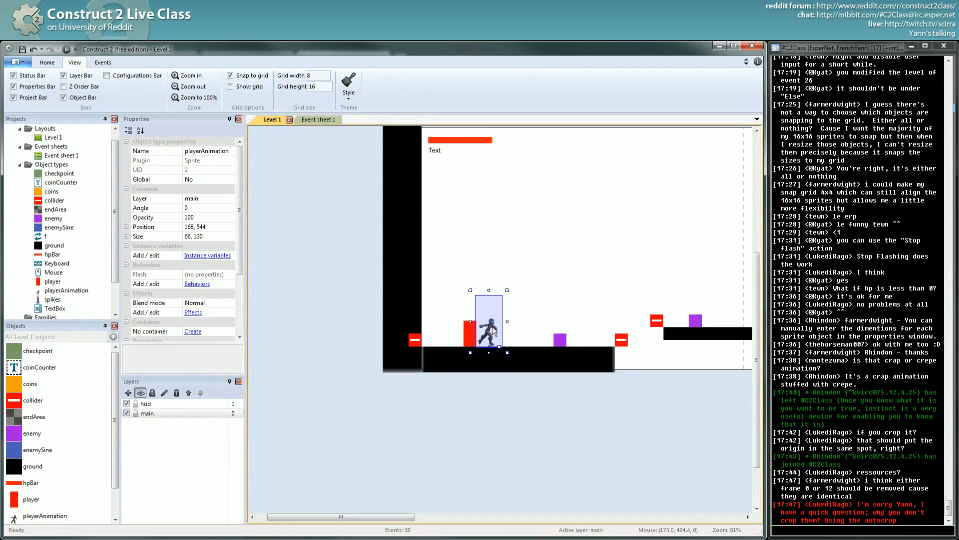
{"action": "scroll", "coordinate": [535, 328], "scroll_direction": "up", "scroll_amount": 4, "text": "ctrl"}
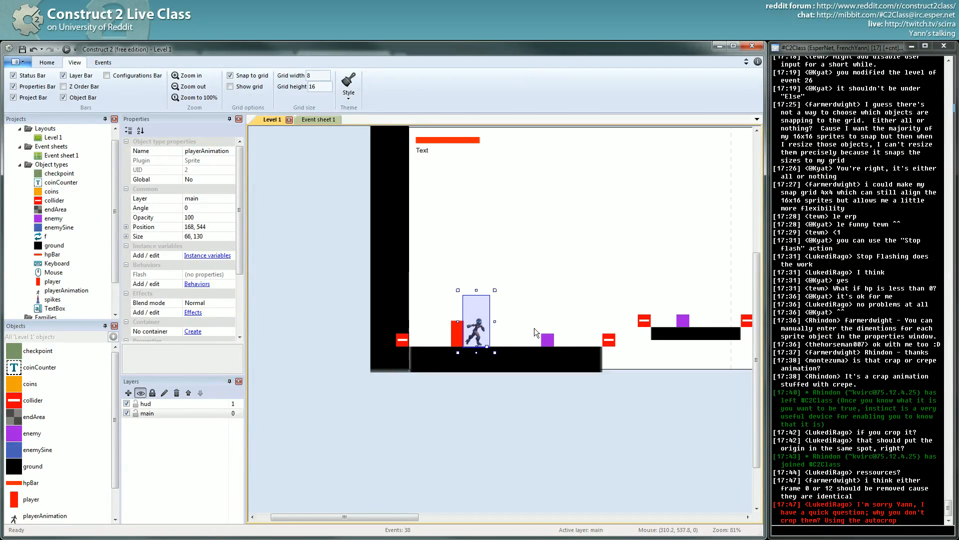
{"action": "scroll", "coordinate": [530, 373], "scroll_direction": "up", "scroll_amount": 2, "text": "ctrl"}
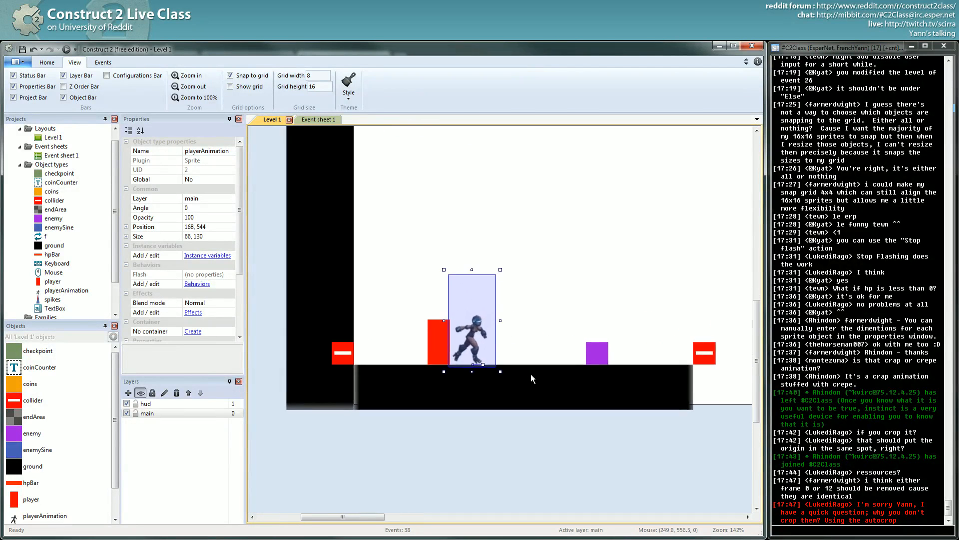
{"action": "left_click_drag", "start_coordinate": [510, 331], "coordinate": [532, 334]}
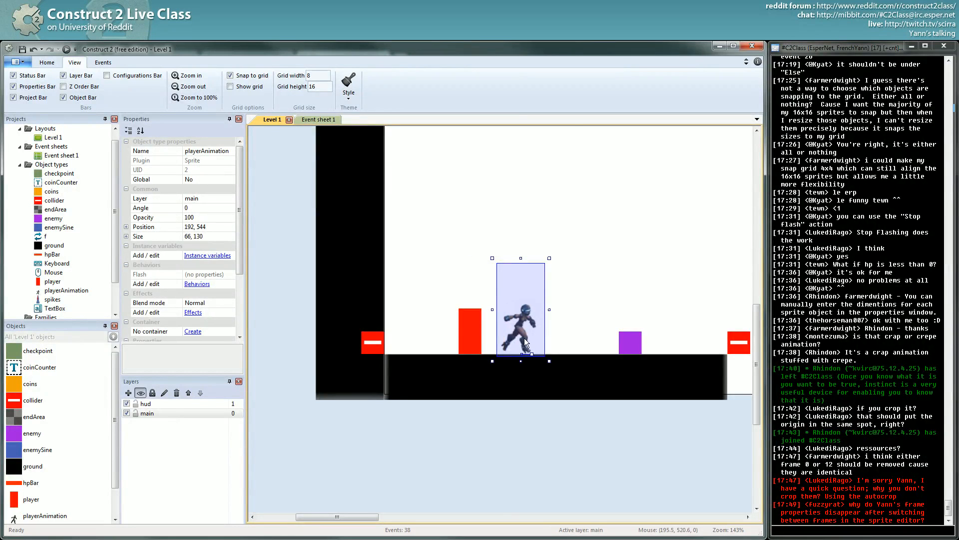
- Examine playerAnimation's individual frames and the Default animation's properties, and close the image editor
{"action": "double_click", "coordinate": [523, 338]}
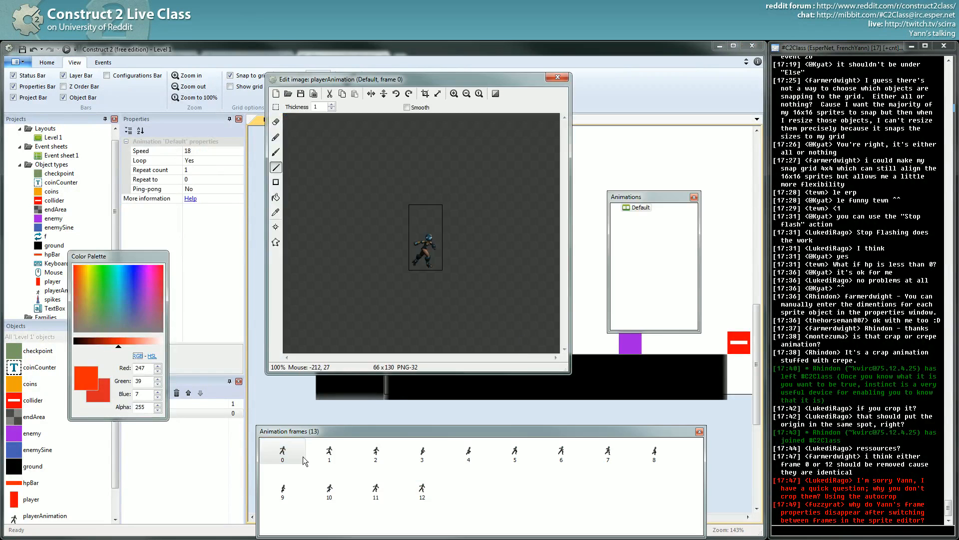
{"action": "left_click", "coordinate": [320, 448]}
{"action": "left_click", "coordinate": [383, 457]}
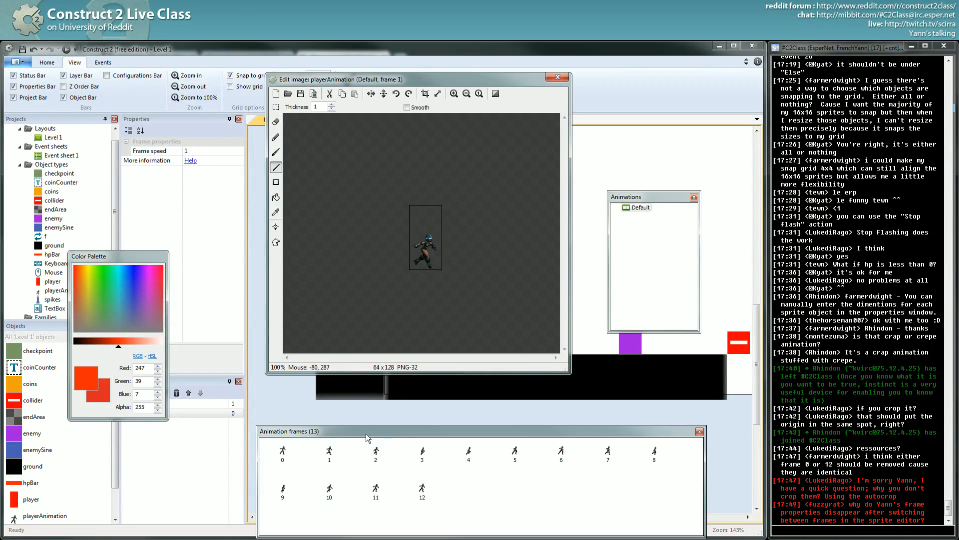
{"action": "left_click", "coordinate": [427, 455]}
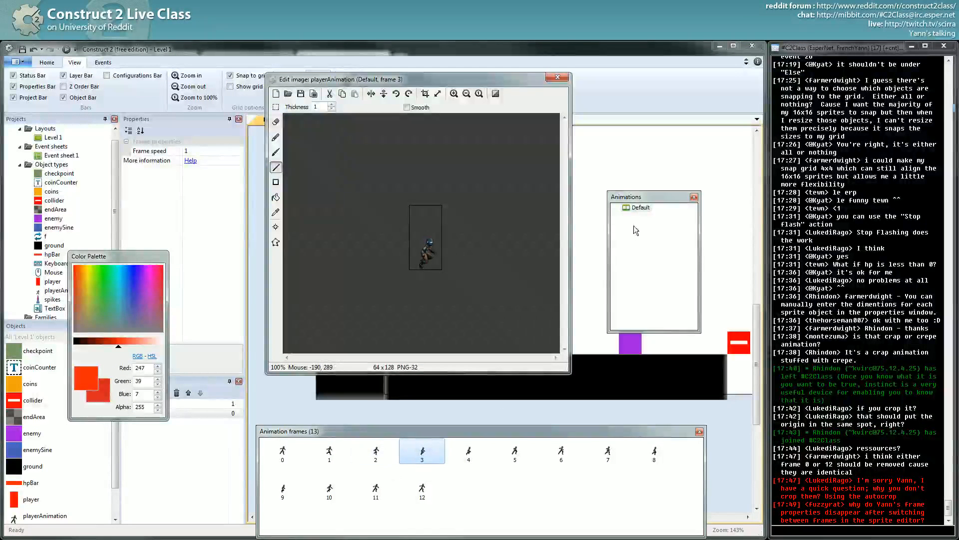
{"action": "left_click", "coordinate": [636, 209]}
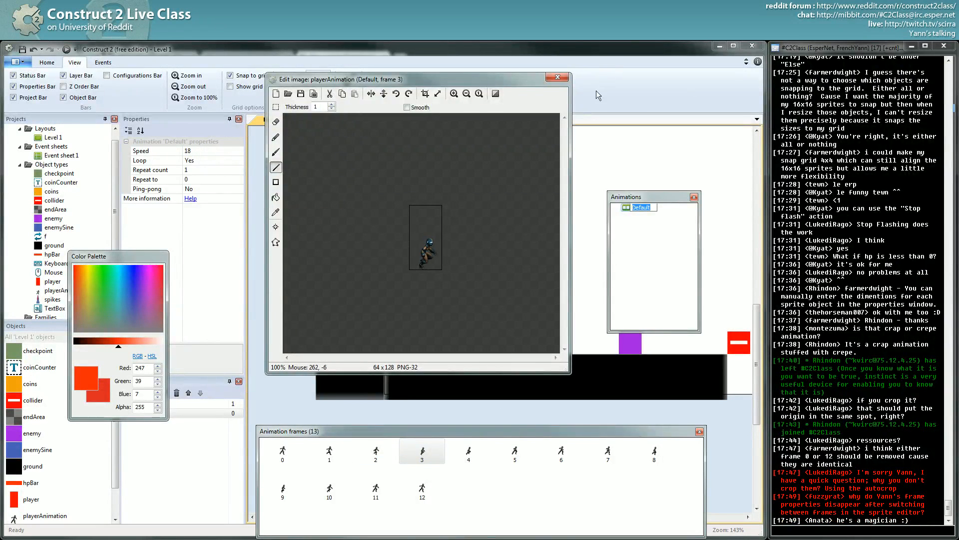
{"action": "left_click", "coordinate": [562, 76]}
- Nudge the playerAnimation sprite closer to the red player block, to position 184, 544
{"action": "left_click", "coordinate": [607, 273]}
{"action": "left_click", "coordinate": [501, 332]}
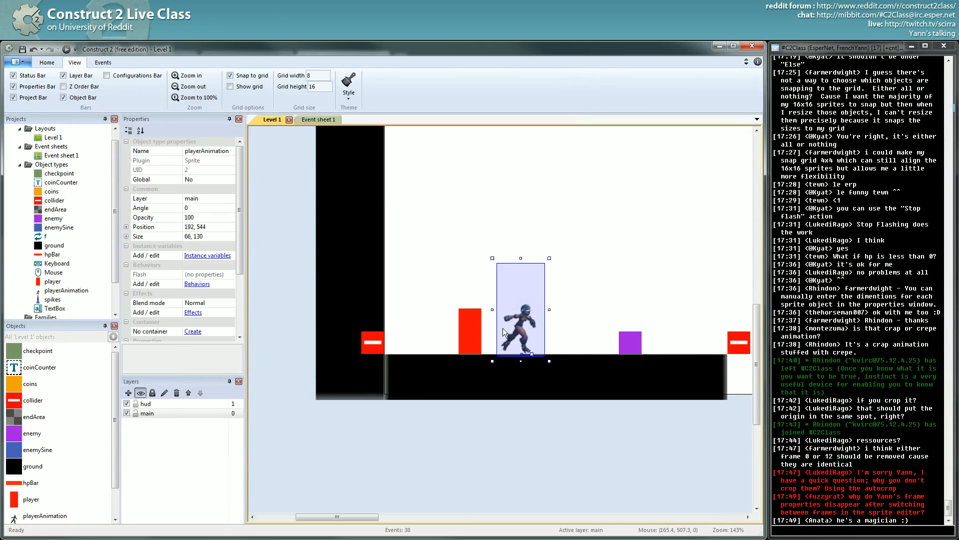
{"action": "left_click", "coordinate": [319, 120]}
{"action": "left_click", "coordinate": [272, 119]}
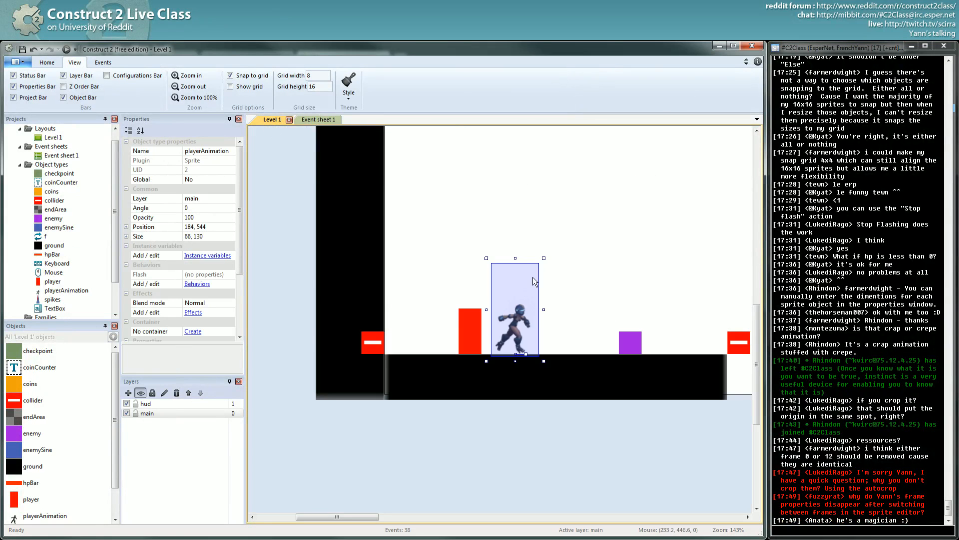
- Rename playerAnimation's Default animation to "run"
{"action": "double_click", "coordinate": [512, 319]}
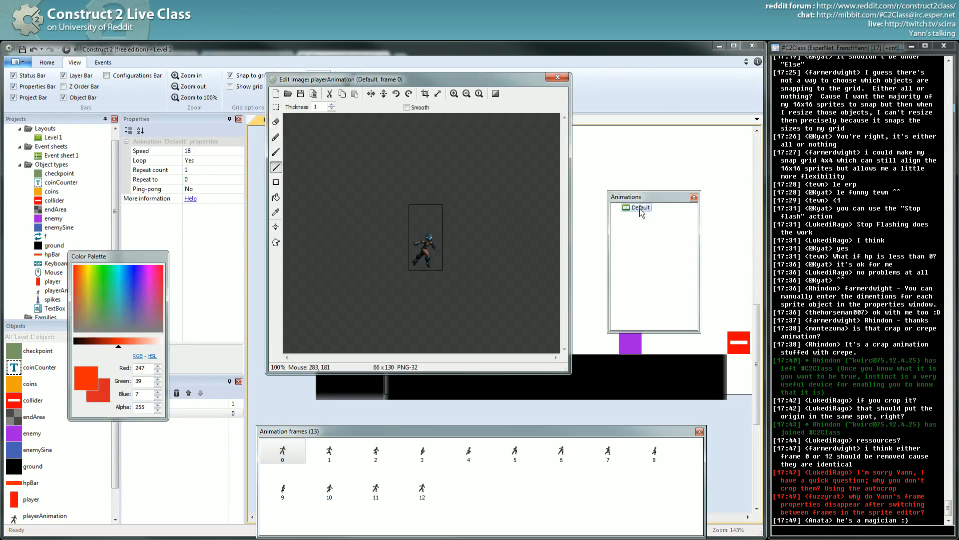
{"action": "key", "text": "F2"}
{"action": "type", "text": "run"}
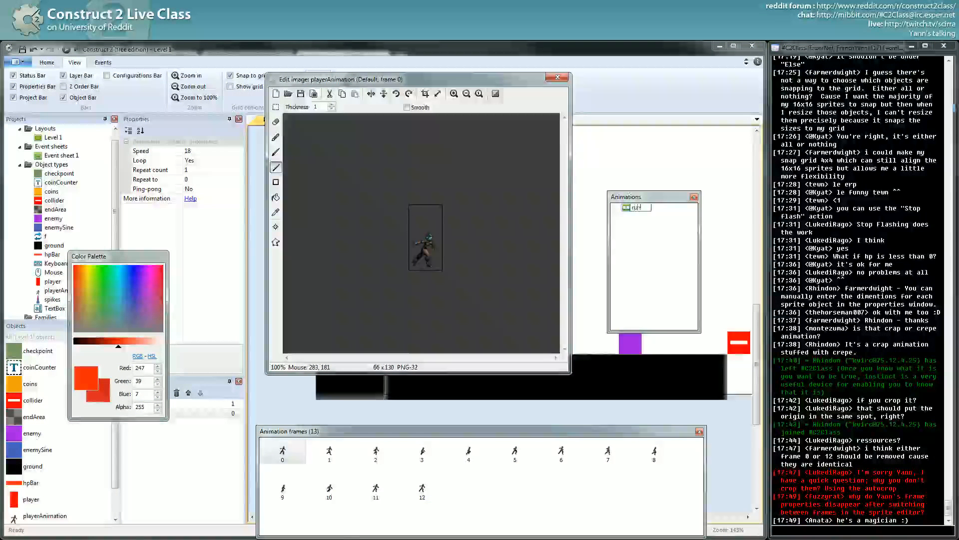
{"action": "key", "text": "Return"}
- Add a second animation to playerAnimation and name it "idle"
{"action": "right_click", "coordinate": [664, 239]}
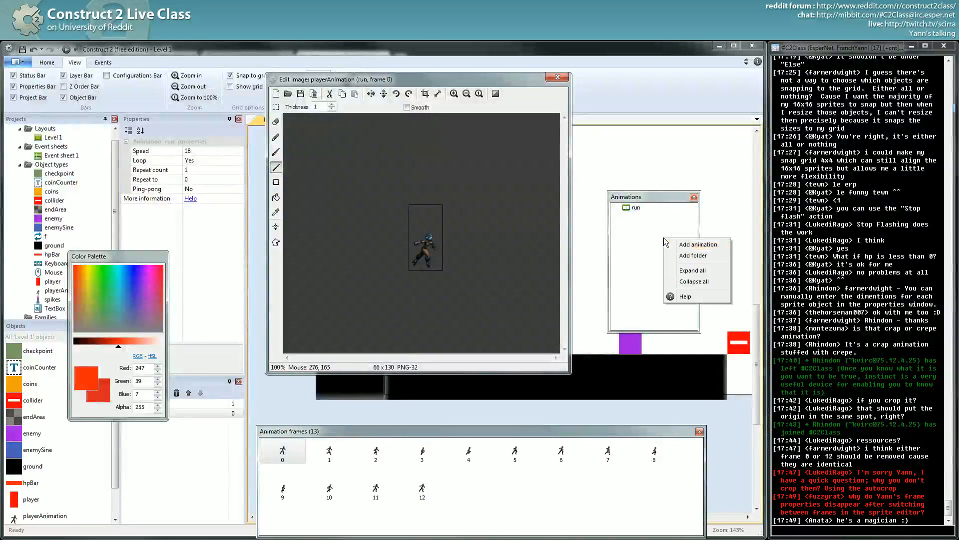
{"action": "left_click", "coordinate": [667, 245]}
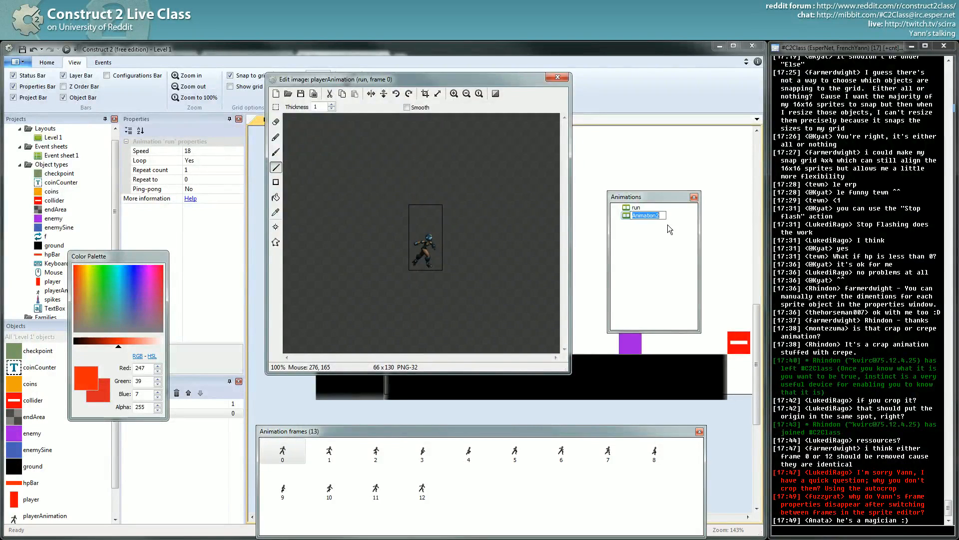
{"action": "type", "text": "idle"}
{"action": "key", "text": "Return"}
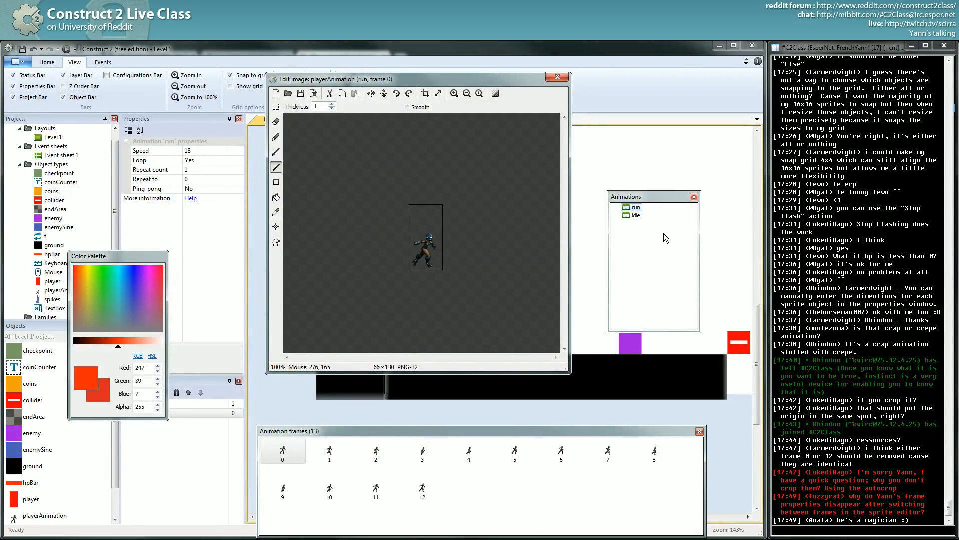
- Add a blank frame to the idle animation and import all the character's idle images as frames
{"action": "left_click", "coordinate": [636, 216]}
{"action": "right_click", "coordinate": [528, 463]}
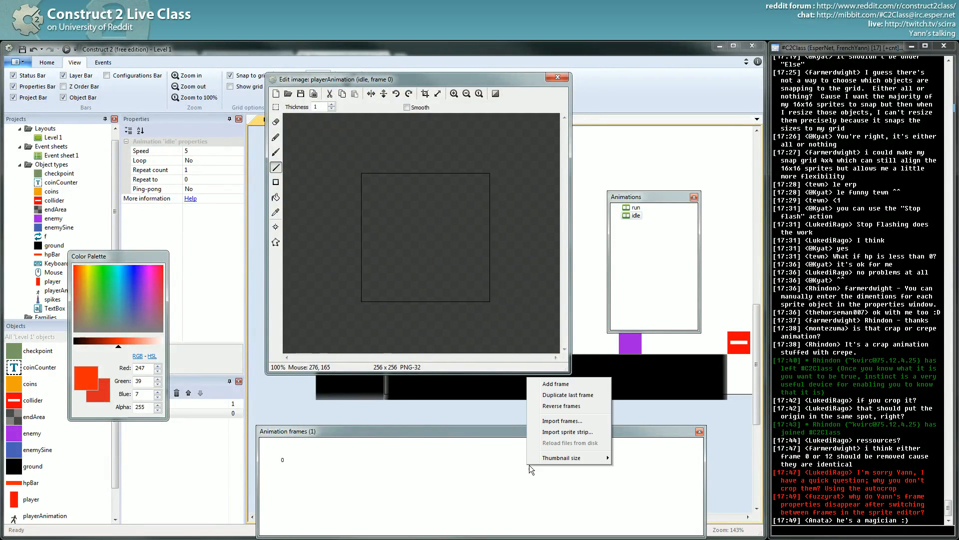
{"action": "left_click", "coordinate": [556, 384]}
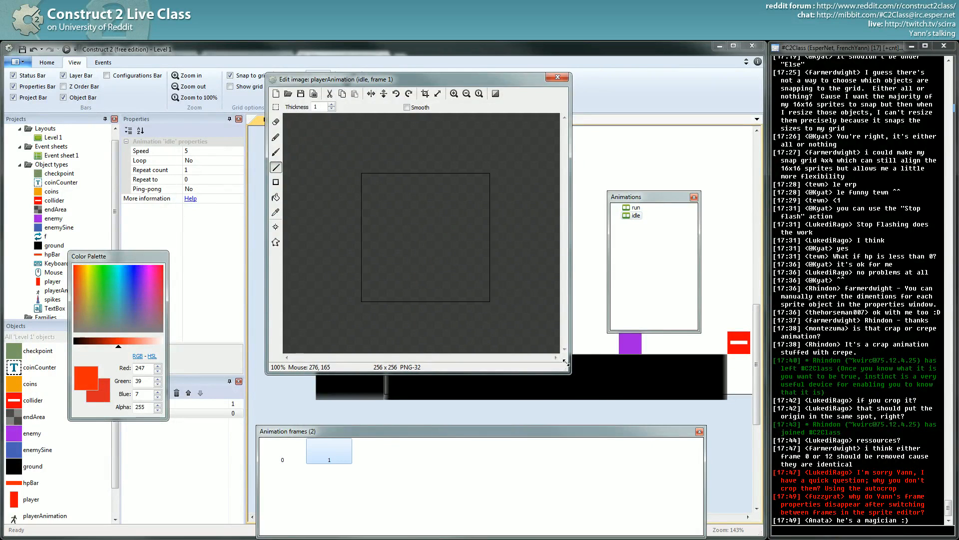
{"action": "right_click", "coordinate": [383, 457]}
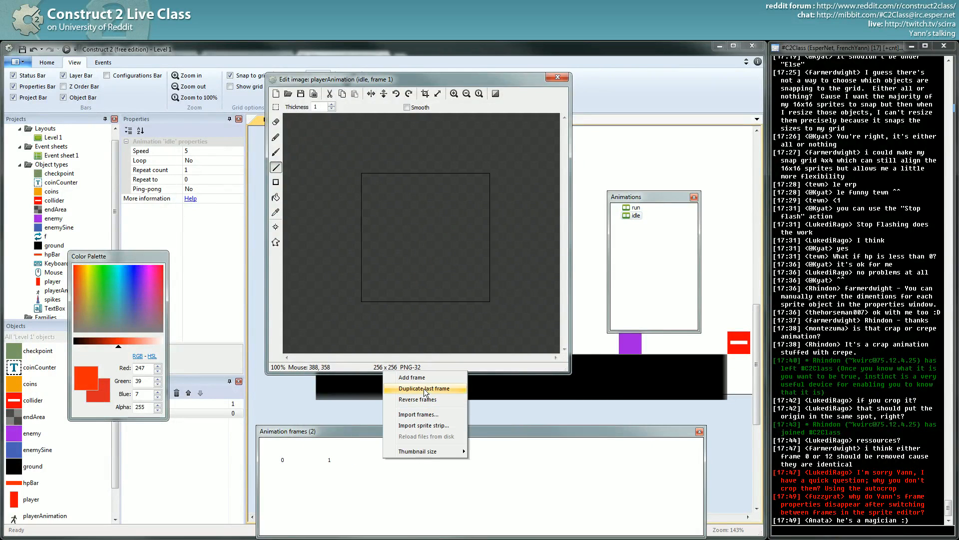
{"action": "left_click", "coordinate": [426, 415]}
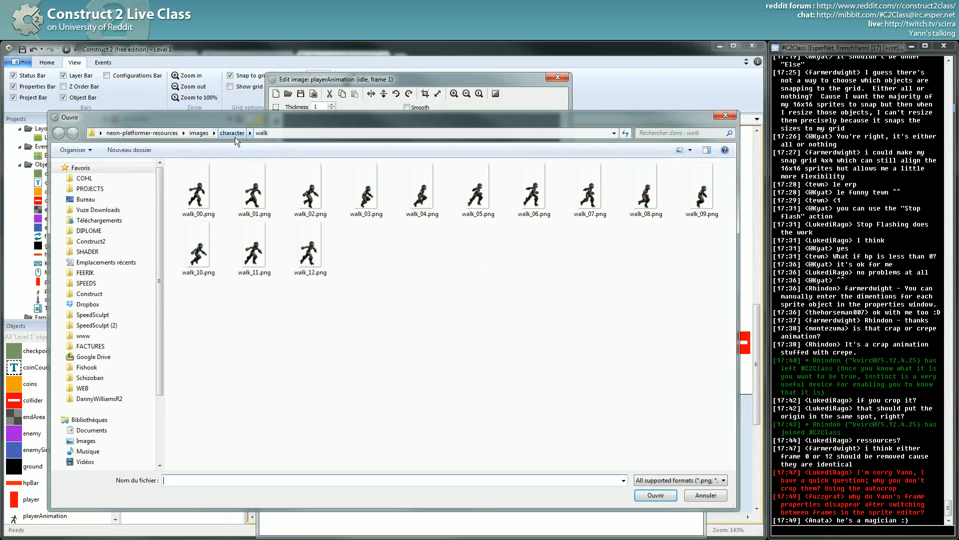
{"action": "left_click", "coordinate": [234, 134]}
{"action": "double_click", "coordinate": [199, 198]}
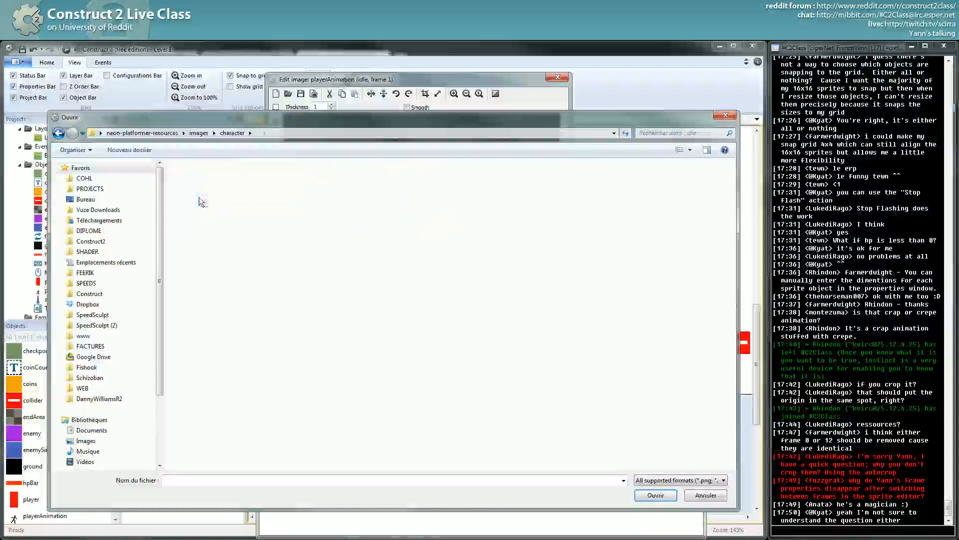
{"action": "left_click", "coordinate": [197, 306], "text": "shift"}
{"action": "left_click", "coordinate": [651, 495]}
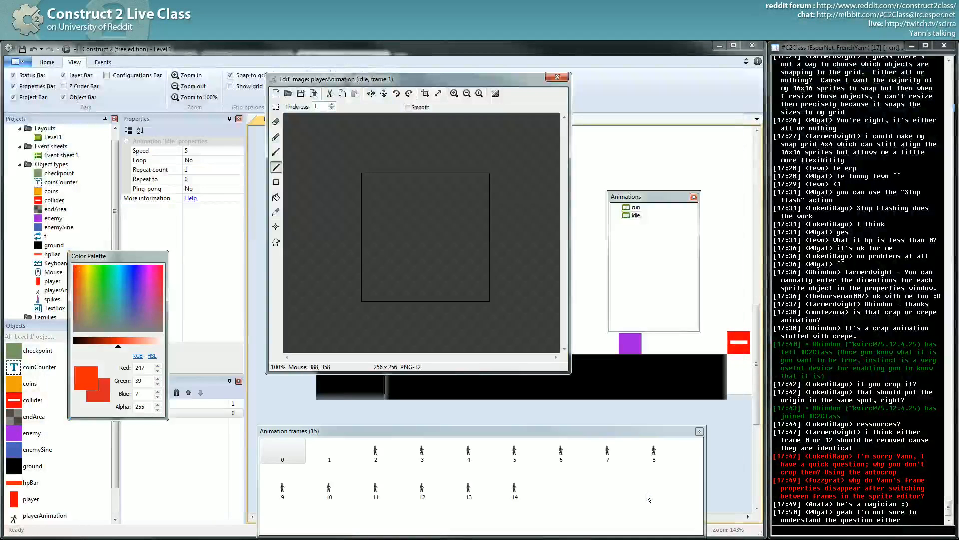
- Delete the two blank frames at the start of the idle animation
{"action": "left_click", "coordinate": [294, 453]}
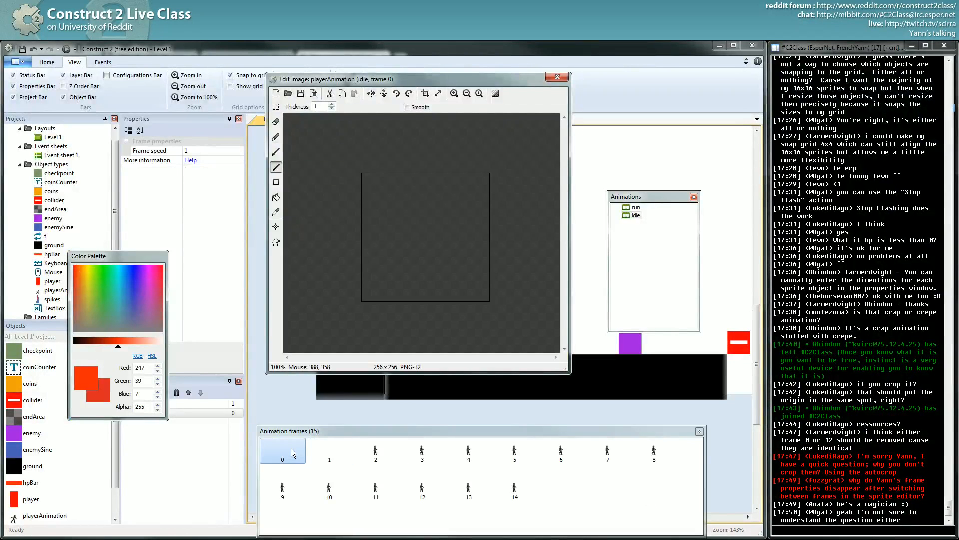
{"action": "key", "text": "Delete"}
{"action": "key", "text": "Delete"}
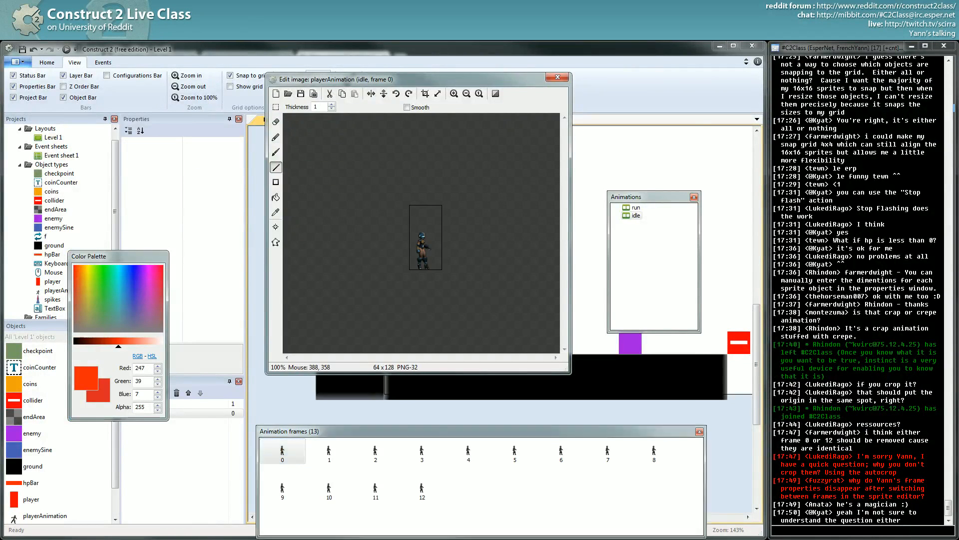
{"action": "key", "text": "alt+Tab"}
{"action": "key", "text": "alt+Tab"}
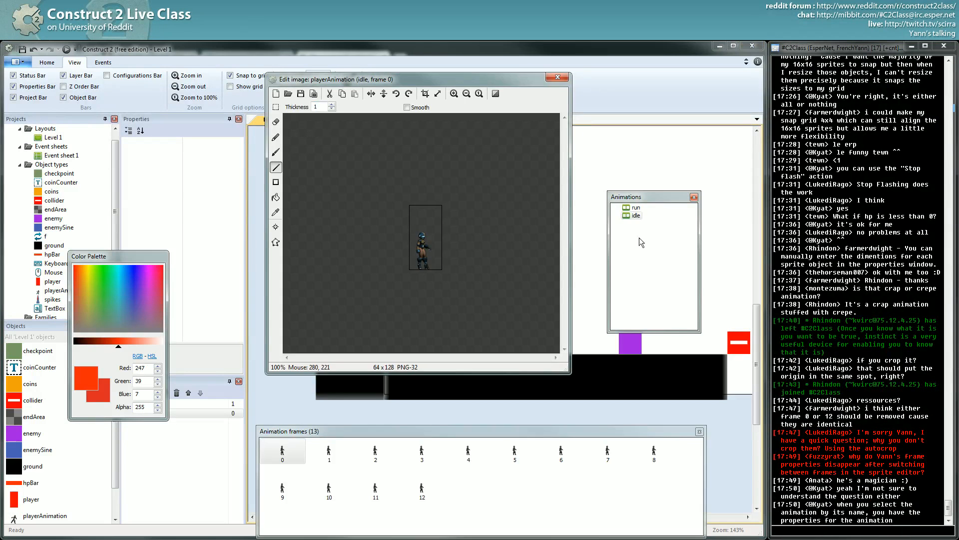
- Set the idle animation's speed to 12 and its Loop property to Yes
{"action": "left_click", "coordinate": [636, 216]}
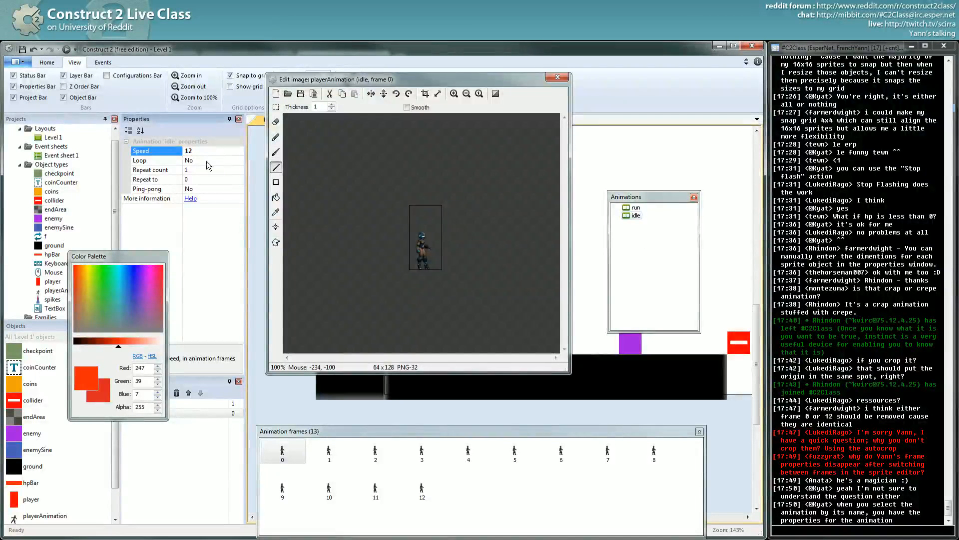
{"action": "left_click", "coordinate": [240, 160]}
{"action": "left_click", "coordinate": [209, 170]}
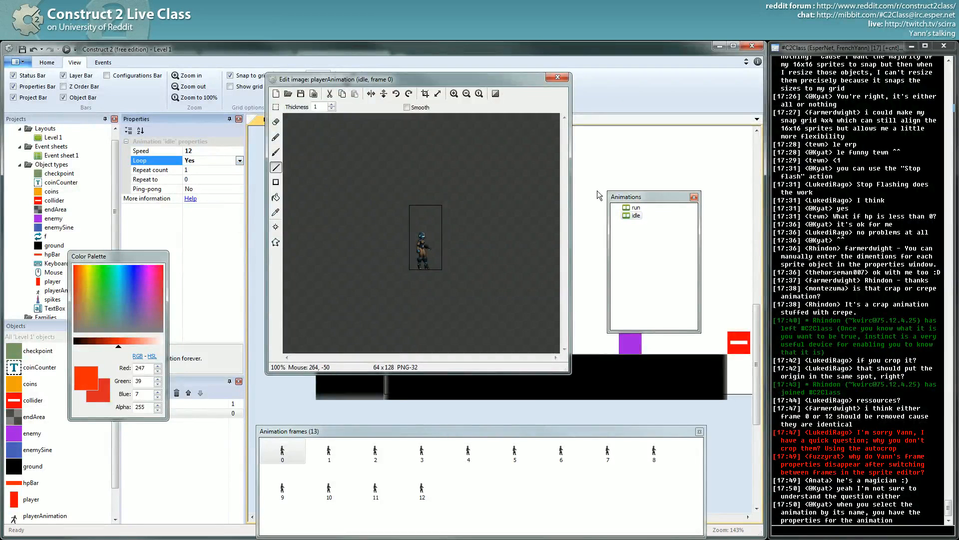
- Preview the idle animation, and close the preview
{"action": "right_click", "coordinate": [635, 216]}
{"action": "left_click", "coordinate": [663, 256]}
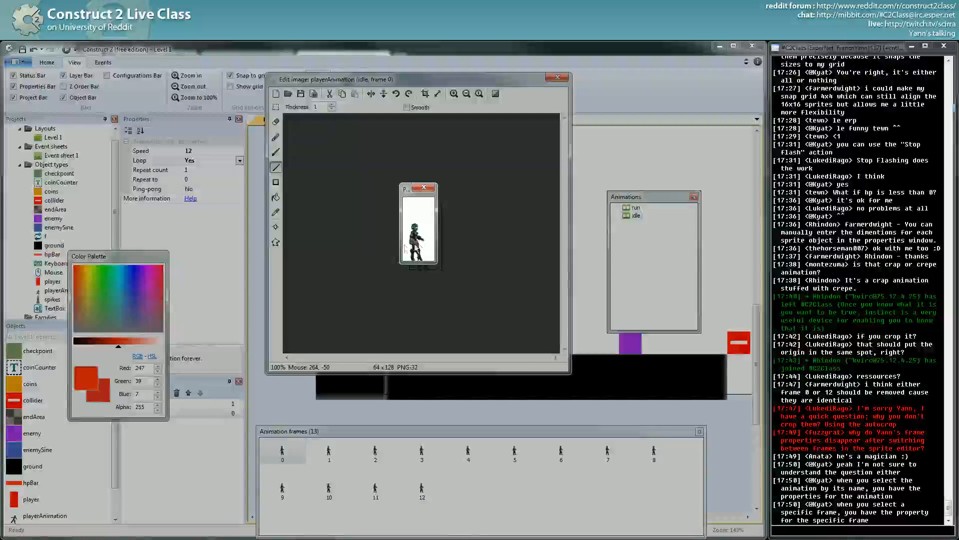
{"action": "left_click", "coordinate": [424, 187]}
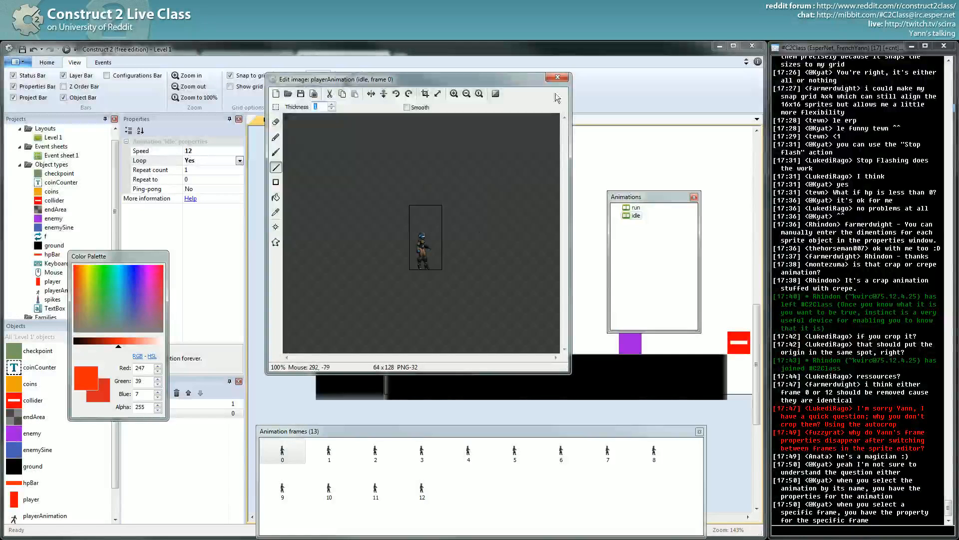
- Place the origin point of idle frame 0 between the character's feet, at X 26, Y 127
{"action": "scroll", "coordinate": [430, 268], "scroll_direction": "up", "scroll_amount": 2, "text": "ctrl"}
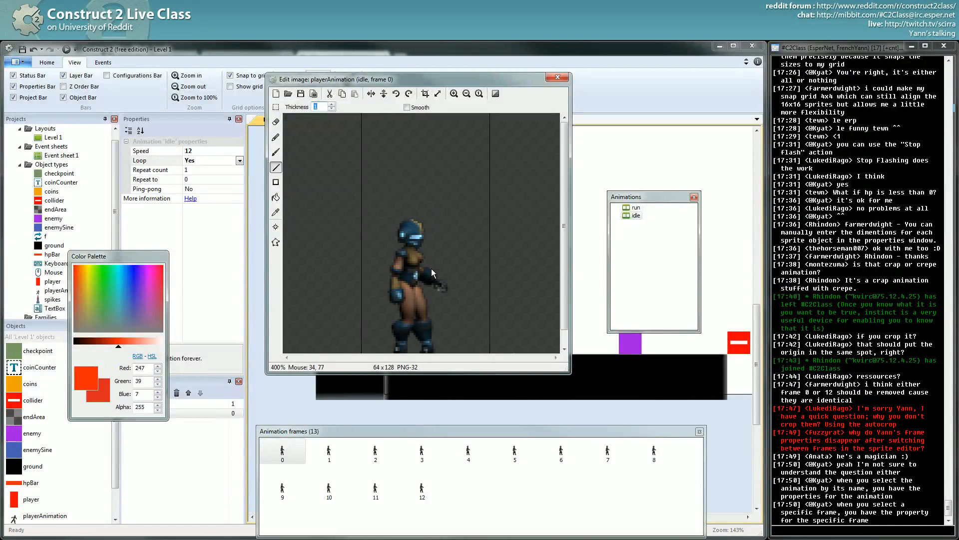
{"action": "left_click_drag", "start_coordinate": [565, 273], "coordinate": [564, 310]}
{"action": "left_click", "coordinate": [283, 452]}
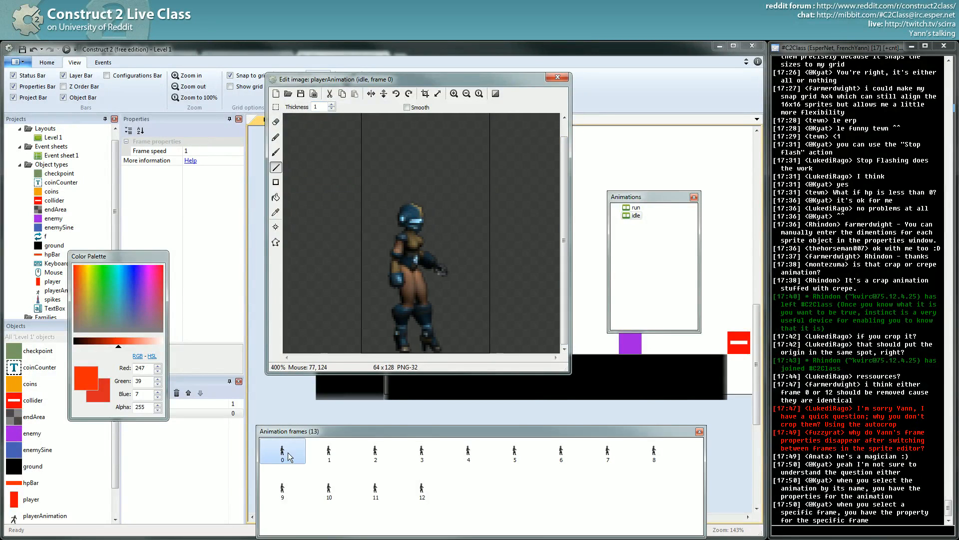
{"action": "left_click", "coordinate": [275, 227]}
{"action": "left_click", "coordinate": [414, 351]}
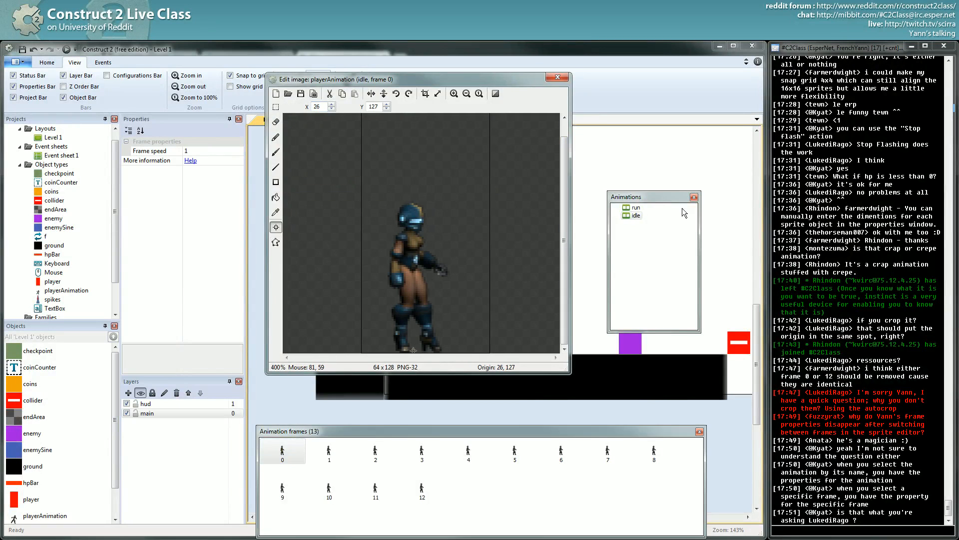
- Apply the idle frame 0 origin point to the whole animation, check it on frame 2, and close the image editor
{"action": "left_click_drag", "start_coordinate": [0, 151], "coordinate": [231, 189]}
{"action": "right_click", "coordinate": [212, 223]}
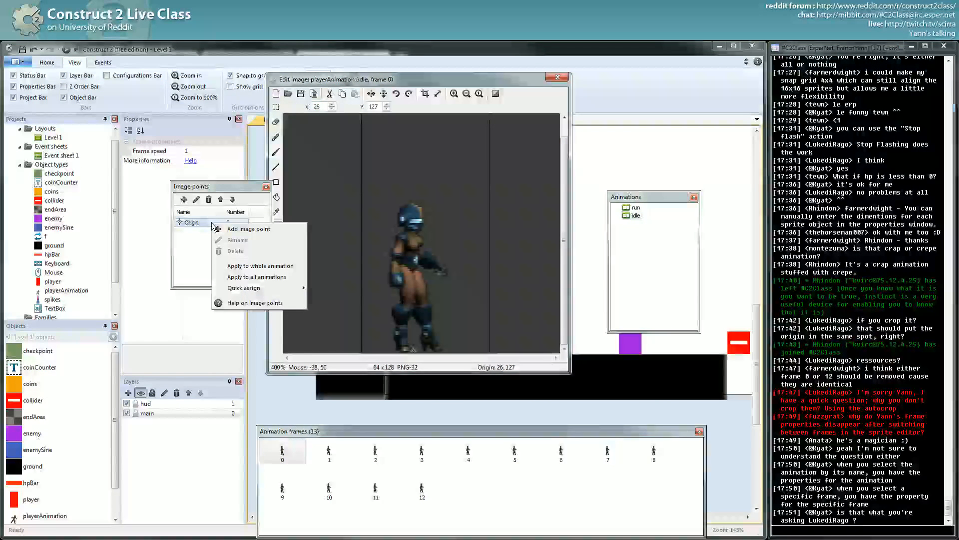
{"action": "left_click", "coordinate": [250, 265]}
{"action": "left_click", "coordinate": [376, 452]}
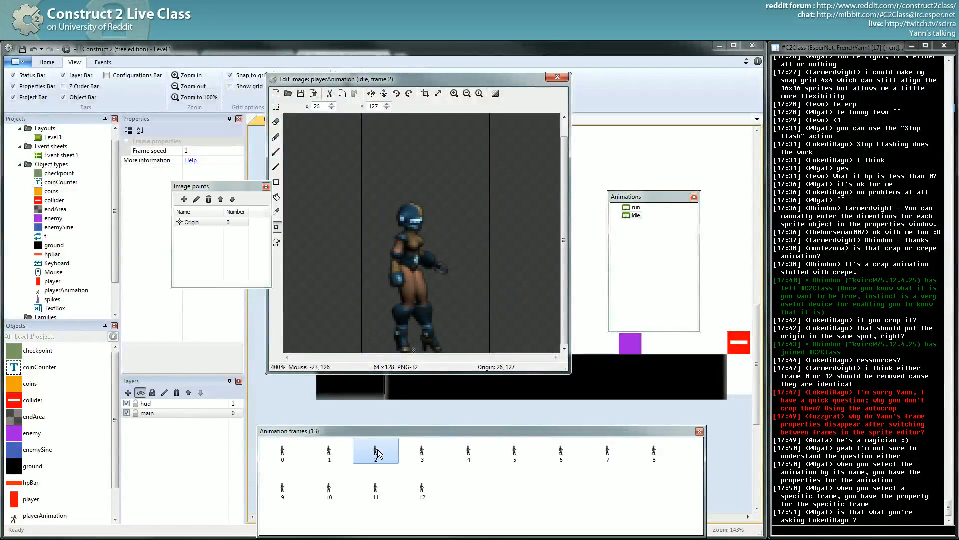
{"action": "left_click", "coordinate": [266, 187]}
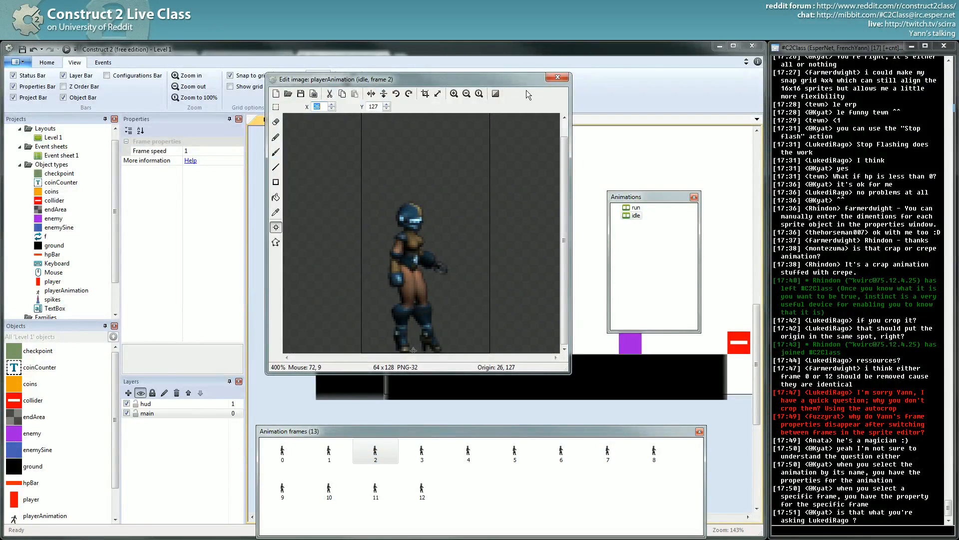
{"action": "left_click", "coordinate": [558, 77]}
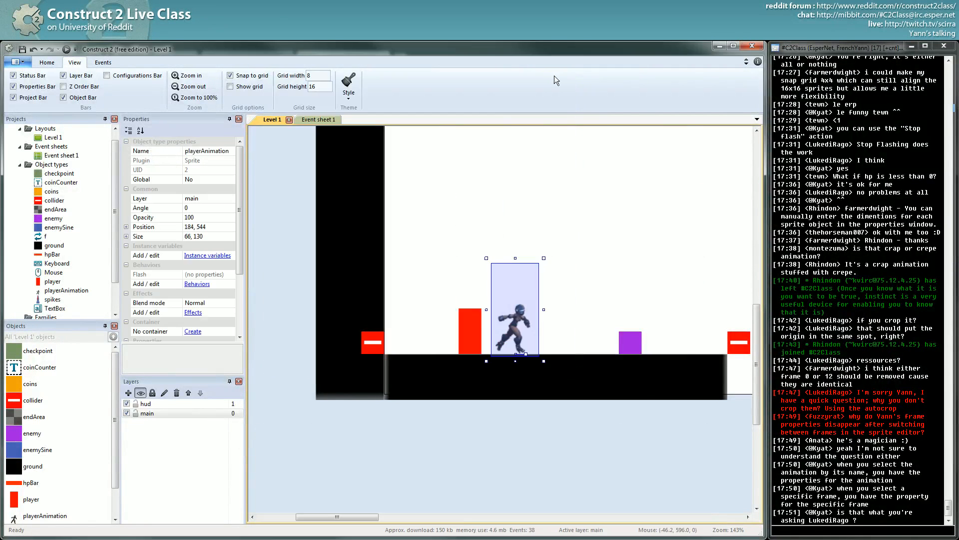
- Move the idle animation above run in playerAnimation's animation list, and close the image editor
{"action": "double_click", "coordinate": [517, 329]}
{"action": "left_click", "coordinate": [636, 216]}
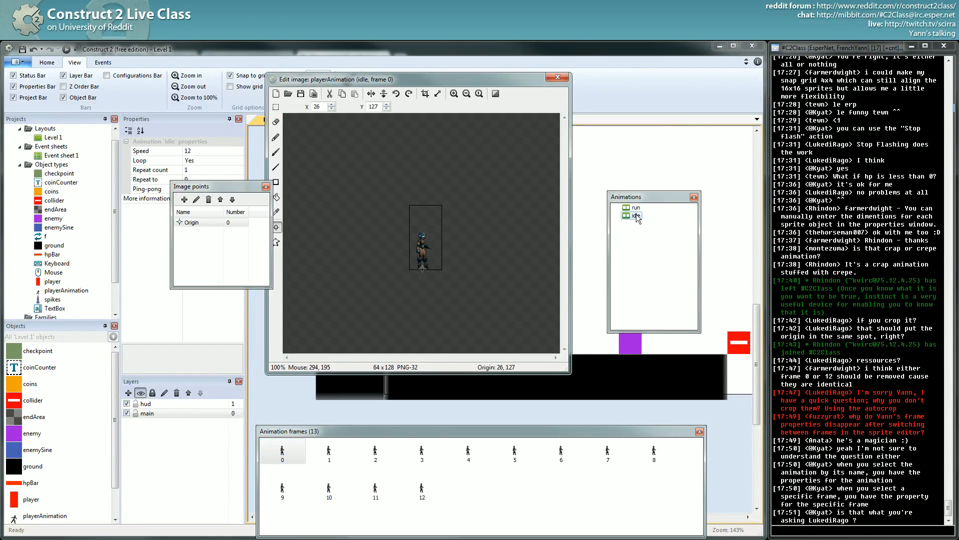
{"action": "left_click_drag", "start_coordinate": [636, 214], "coordinate": [637, 206]}
{"action": "left_click", "coordinate": [558, 77]}
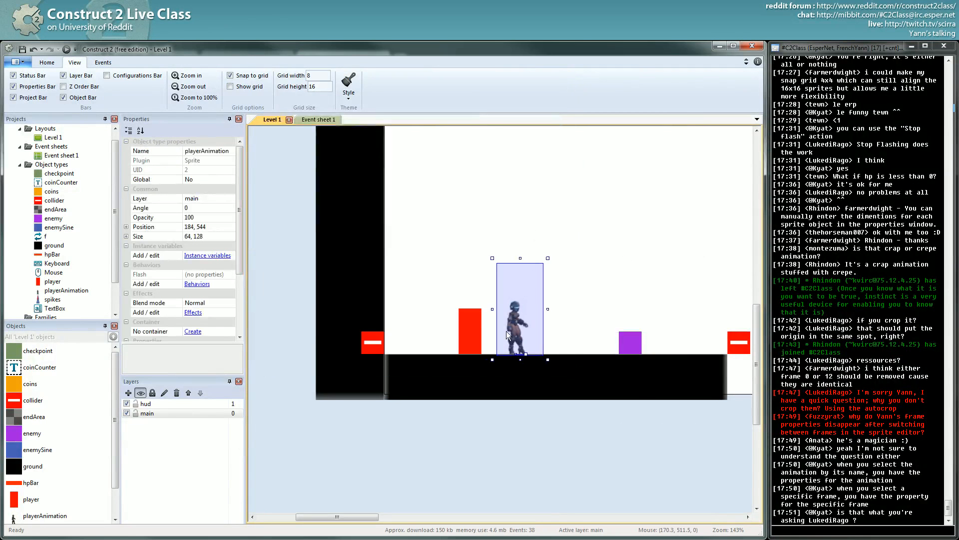
- Run the game in the browser, test moving both ways and jumping, and return to Construct 2
{"action": "key", "text": "F5"}
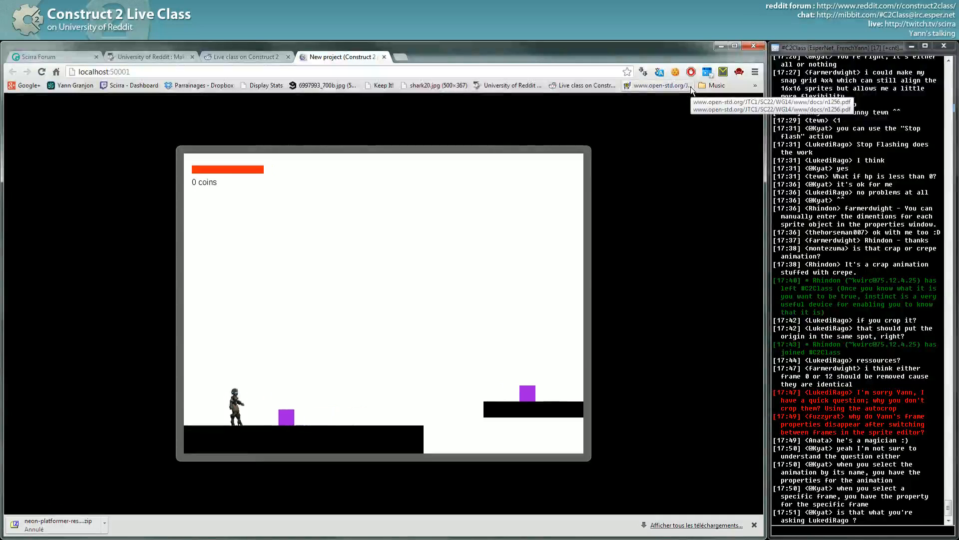
{"action": "key", "text": "Left"}
{"action": "key", "text": "Up"}
{"action": "key", "text": "Right"}
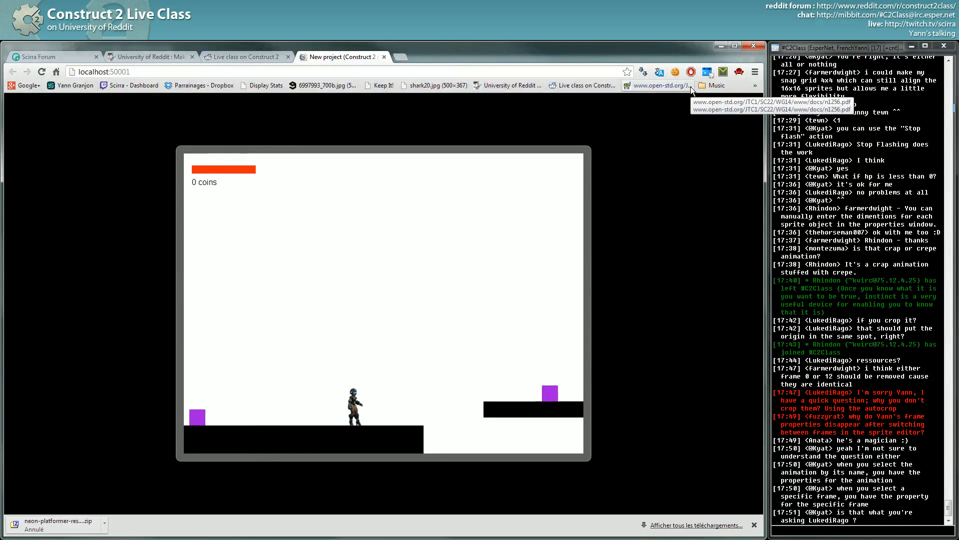
{"action": "key", "text": "Left"}
{"action": "key", "text": "Right"}
{"action": "key", "text": "Left"}
{"action": "key", "text": "Up"}
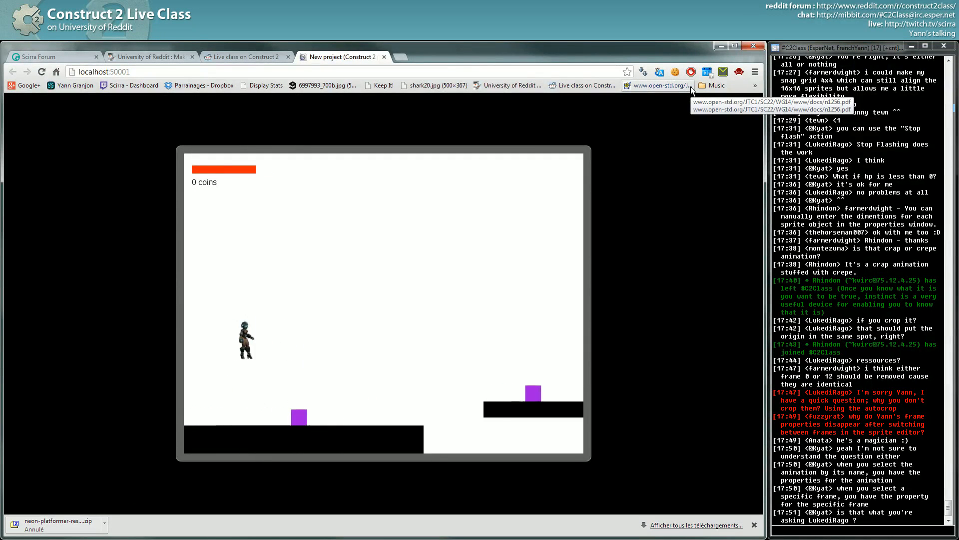
{"action": "key", "text": "alt+Tab"}
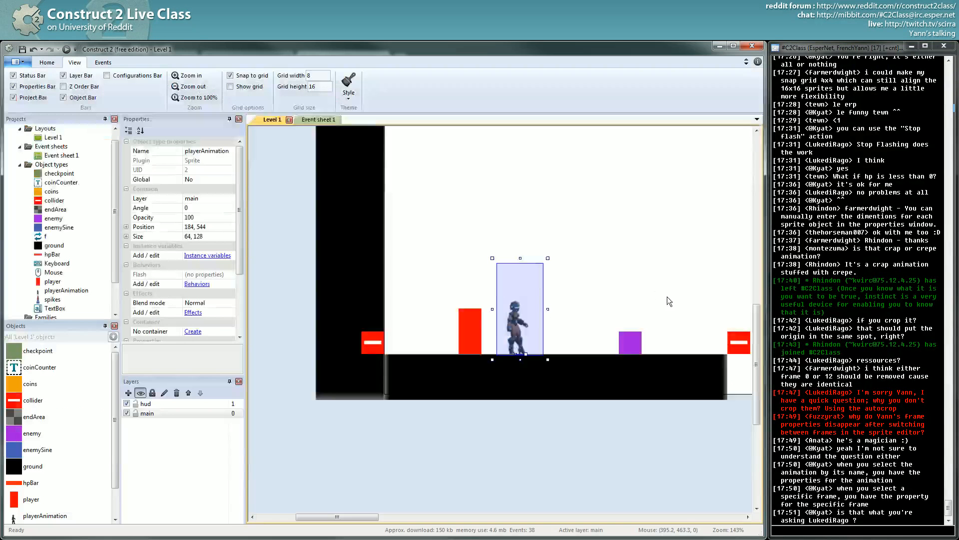
- Add a new animation named "jump" to the playerAnimation sprite and select it
{"action": "double_click", "coordinate": [515, 329]}
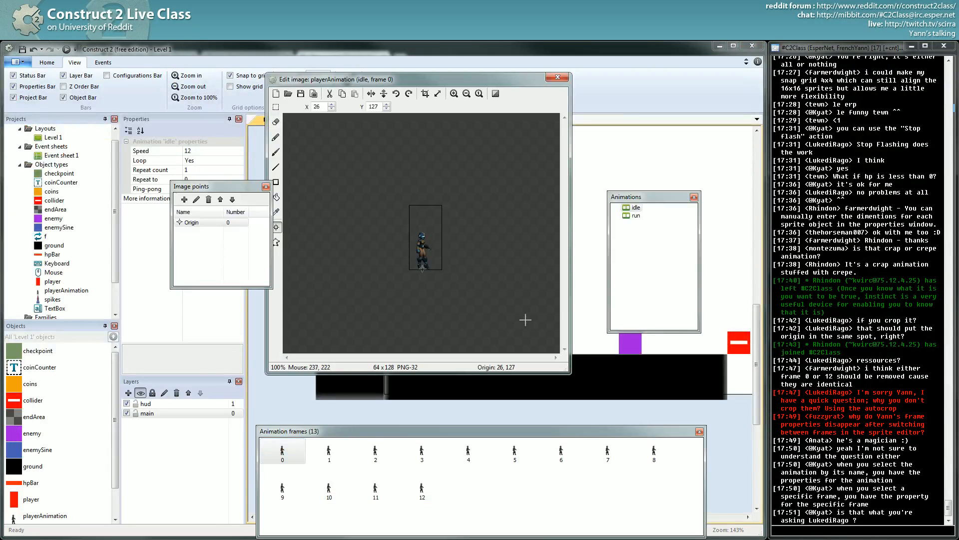
{"action": "right_click", "coordinate": [643, 248]}
{"action": "left_click", "coordinate": [646, 253]}
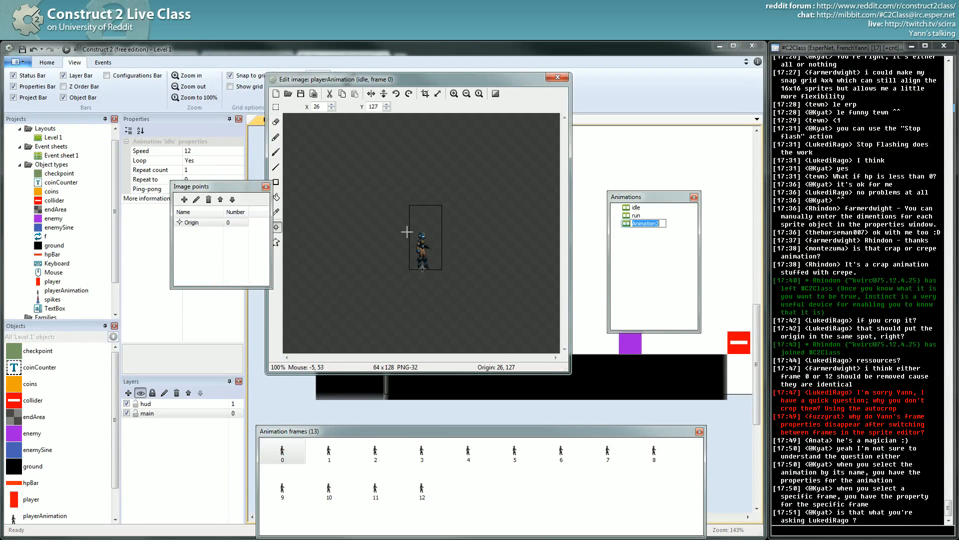
{"action": "type", "text": "jump"}
{"action": "key", "text": "Return"}
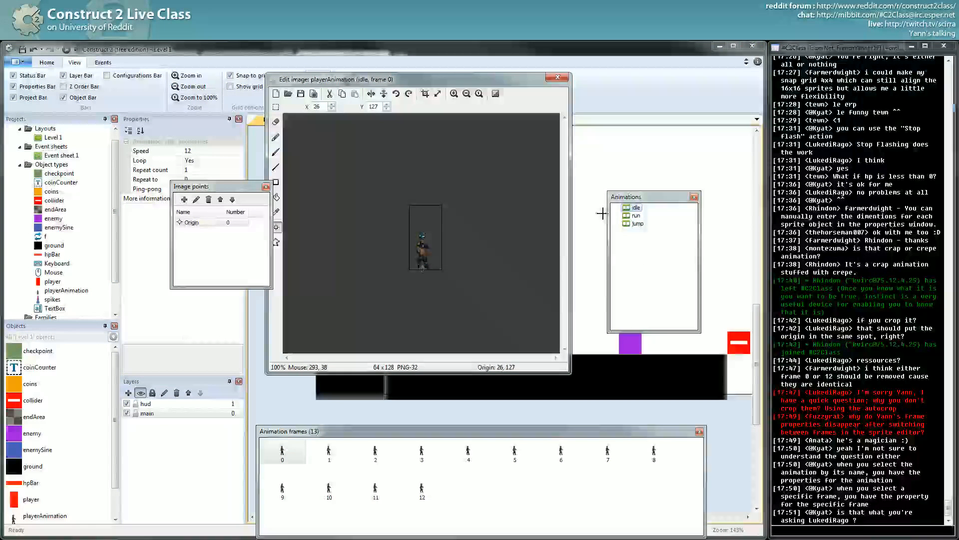
{"action": "left_click", "coordinate": [637, 224]}
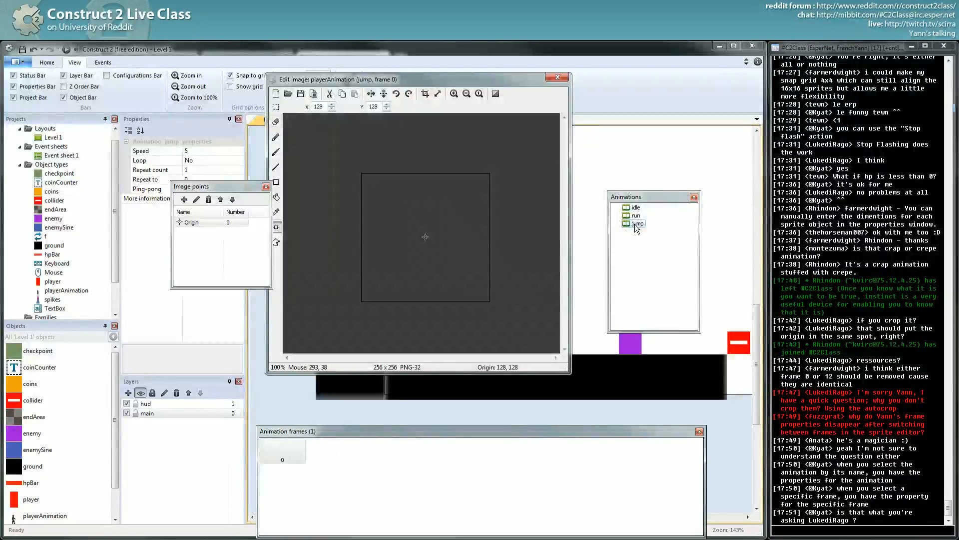
- Delete the jump animation from playerAnimation, and close the image editor
{"action": "right_click", "coordinate": [643, 253]}
{"action": "left_click", "coordinate": [631, 235]}
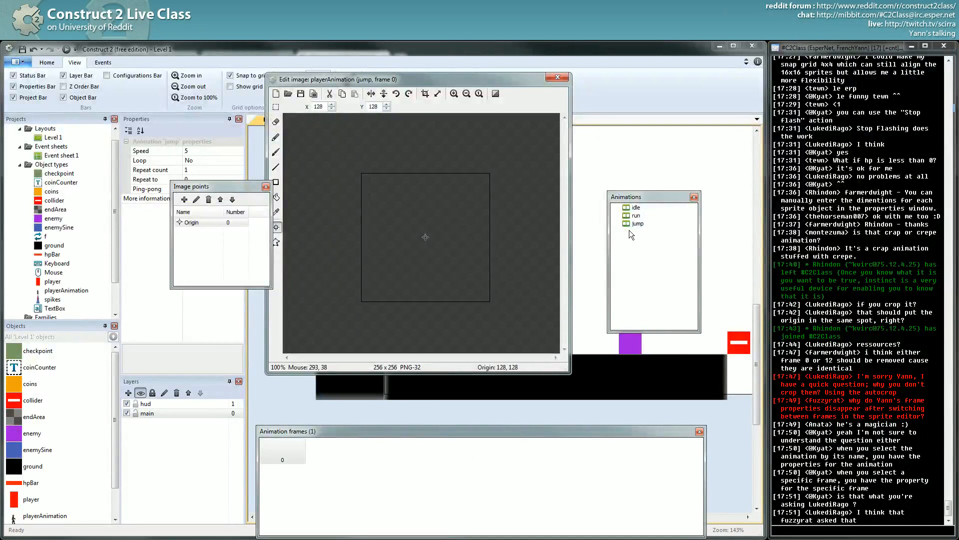
{"action": "right_click", "coordinate": [632, 224]}
{"action": "left_click", "coordinate": [657, 294]}
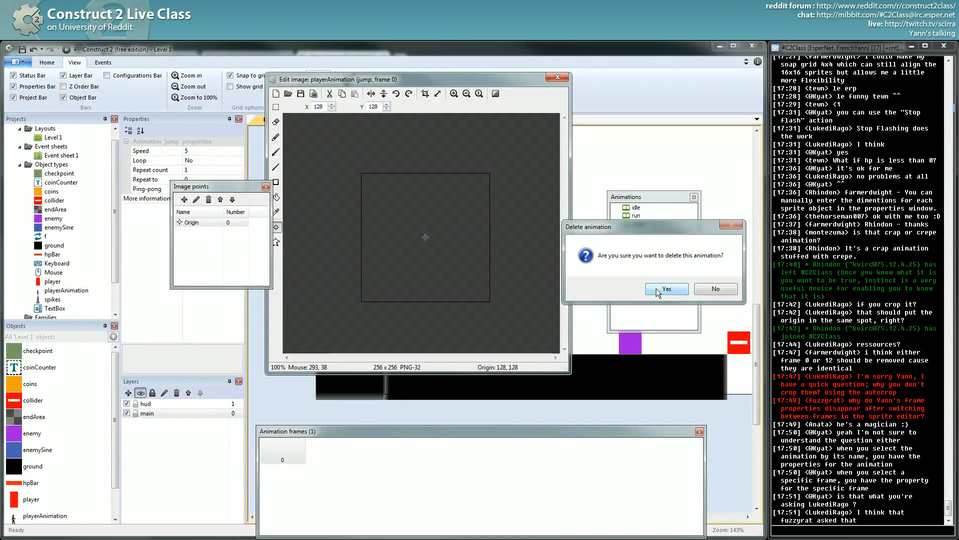
{"action": "left_click", "coordinate": [657, 294]}
{"action": "left_click", "coordinate": [556, 76]}
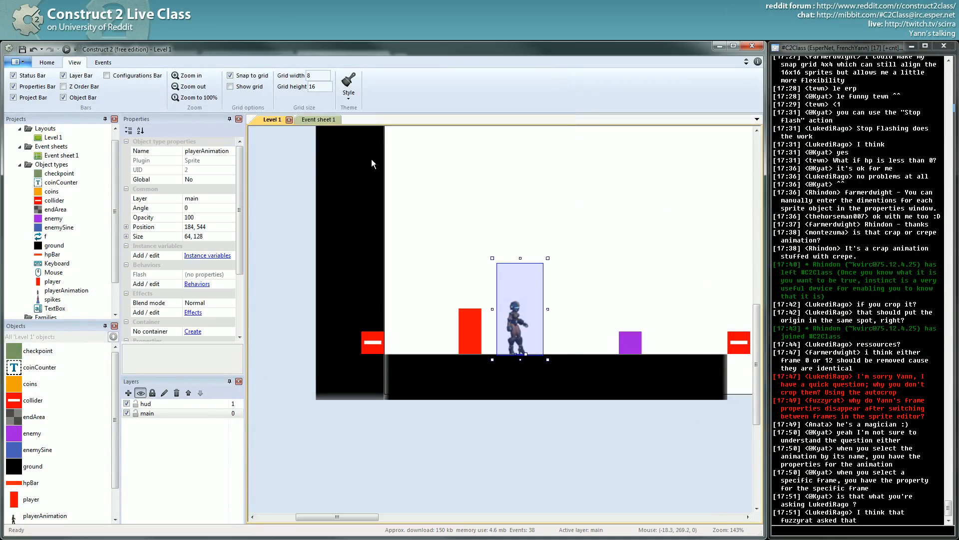
- Insert a blank event at the start of the Animation group in Event sheet 1
{"action": "left_click", "coordinate": [320, 121]}
{"action": "scroll", "coordinate": [411, 405], "scroll_direction": "down", "scroll_amount": 1}
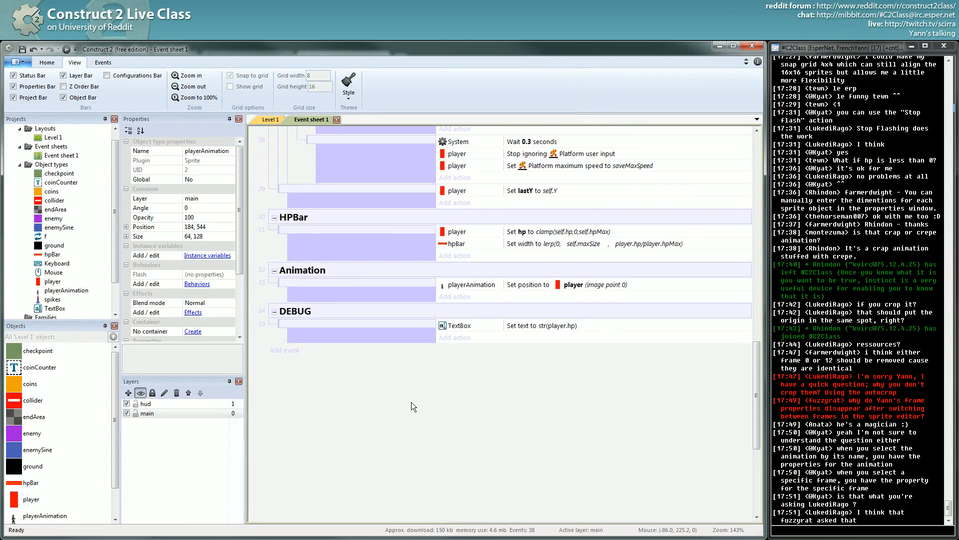
{"action": "scroll", "coordinate": [412, 402], "scroll_direction": "up", "scroll_amount": 2}
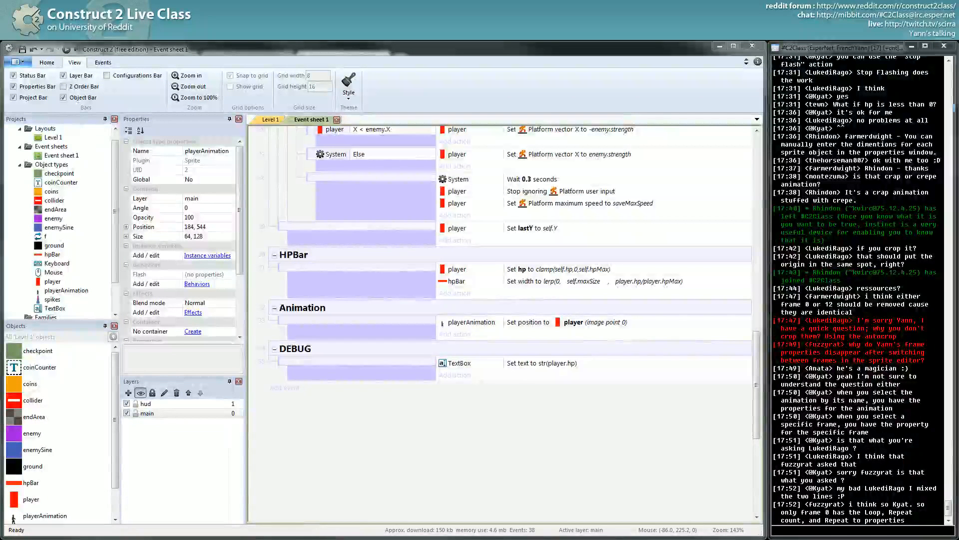
{"action": "left_click", "coordinate": [468, 323]}
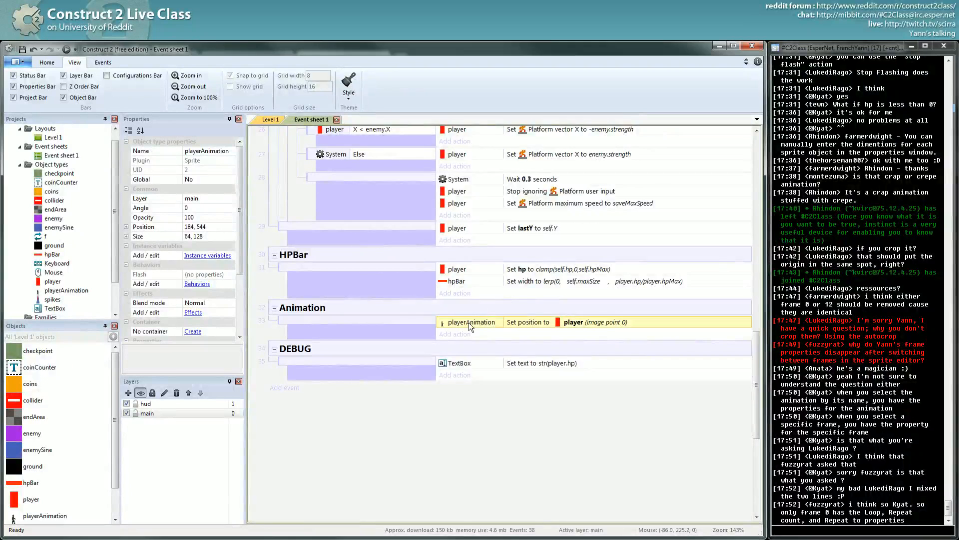
{"action": "scroll", "coordinate": [469, 322], "scroll_direction": "up", "scroll_amount": 1}
{"action": "scroll", "coordinate": [469, 323], "scroll_direction": "down", "scroll_amount": 2}
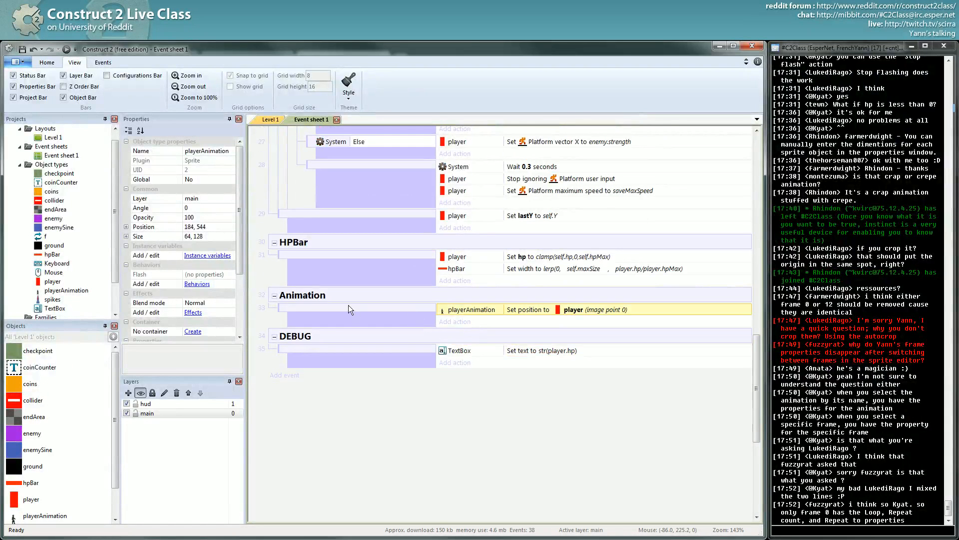
{"action": "key", "text": "b"}
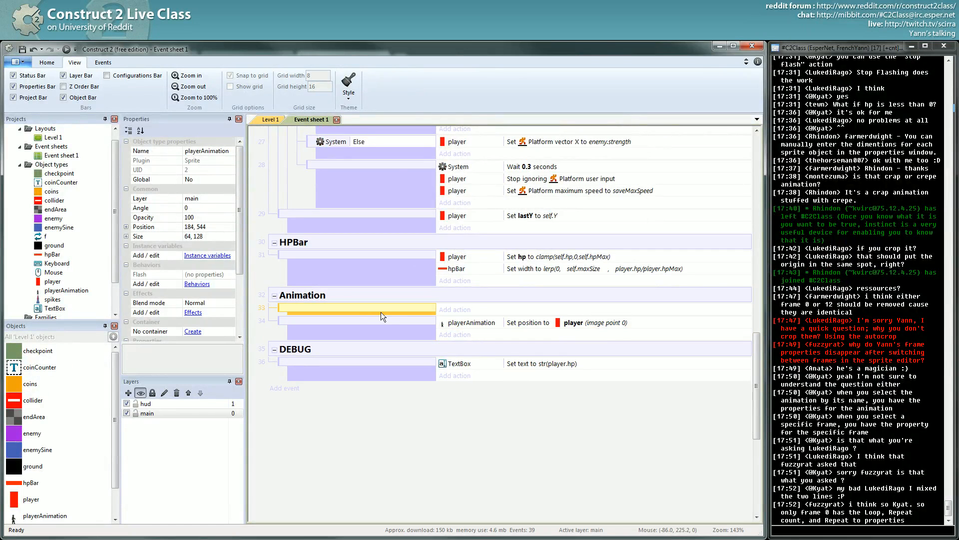
- Add a Keyboard "Key is down" condition for the Left arrow to the blank event in the Animation group
{"action": "double_click", "coordinate": [380, 309]}
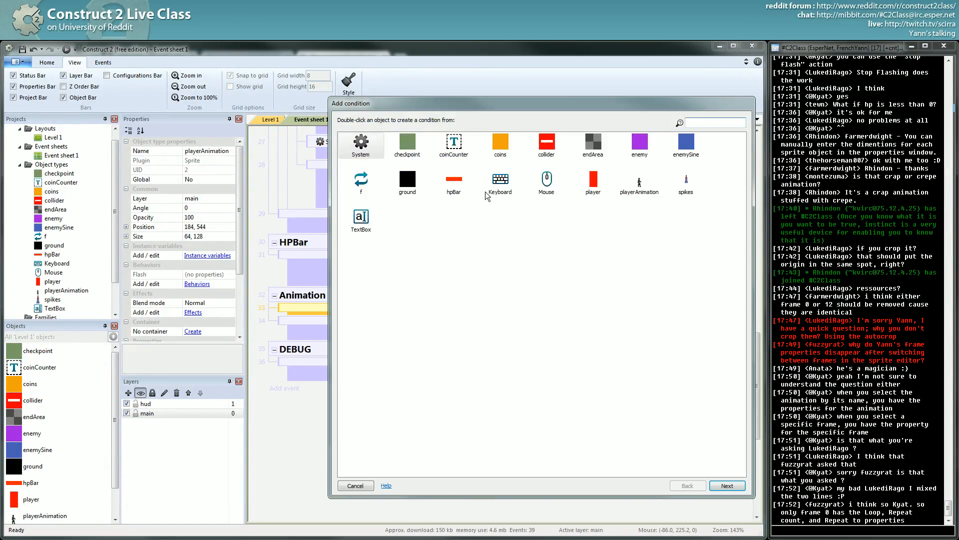
{"action": "double_click", "coordinate": [500, 186]}
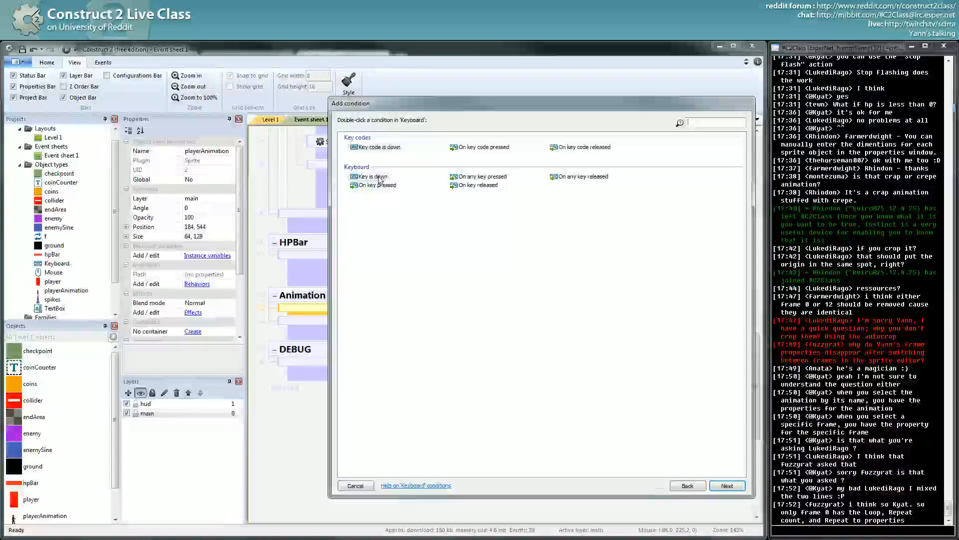
{"action": "double_click", "coordinate": [378, 185]}
{"action": "left_click", "coordinate": [546, 150]}
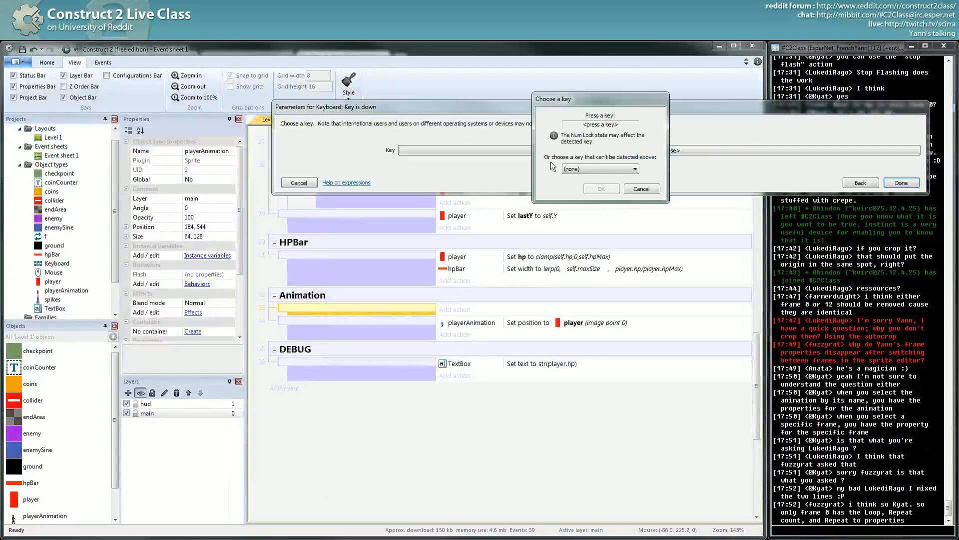
{"action": "key", "text": "Left"}
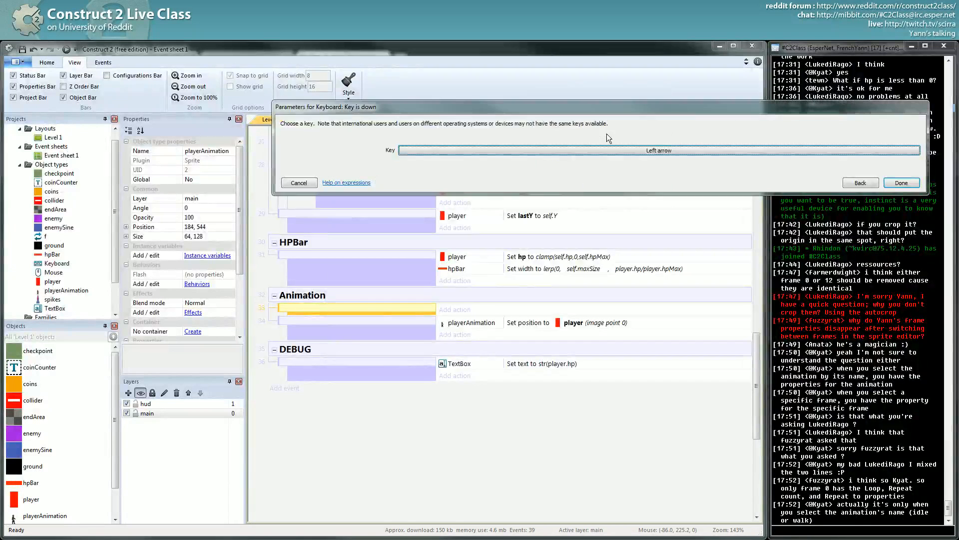
{"action": "left_click", "coordinate": [897, 183]}
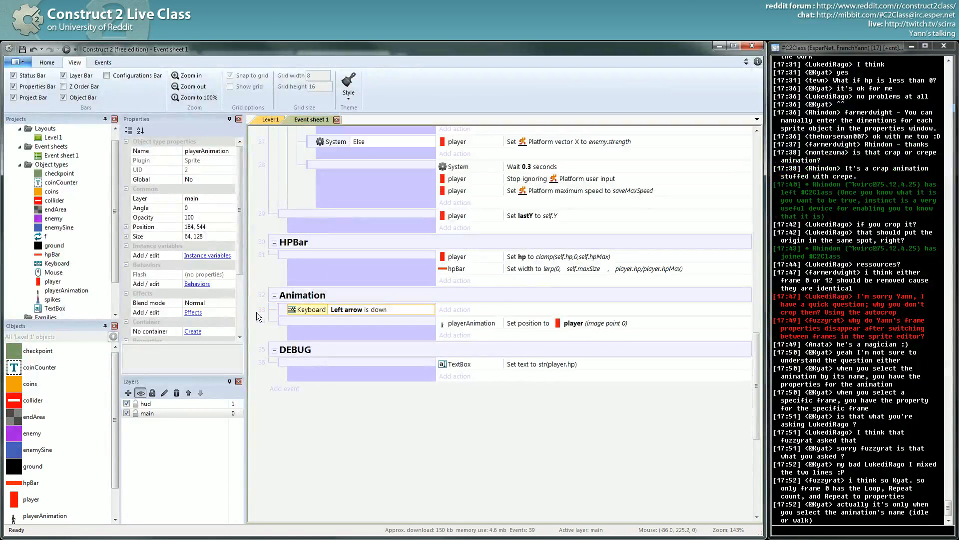
- Duplicate the Left arrow event below itself and set the copy's key to Right arrow
{"action": "left_click_drag", "start_coordinate": [283, 319], "coordinate": [289, 320]}
{"action": "double_click", "coordinate": [295, 323]}
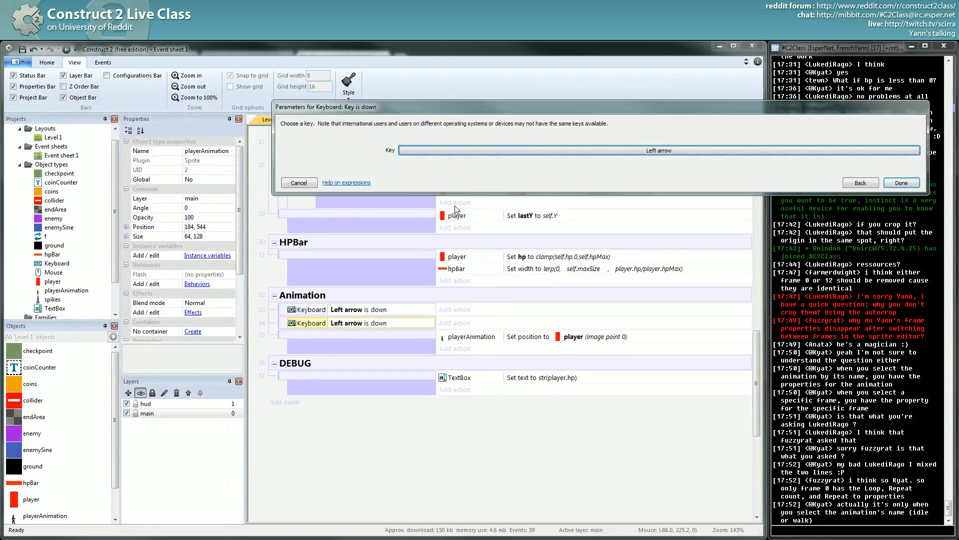
{"action": "left_click", "coordinate": [526, 150]}
{"action": "key", "text": "Right"}
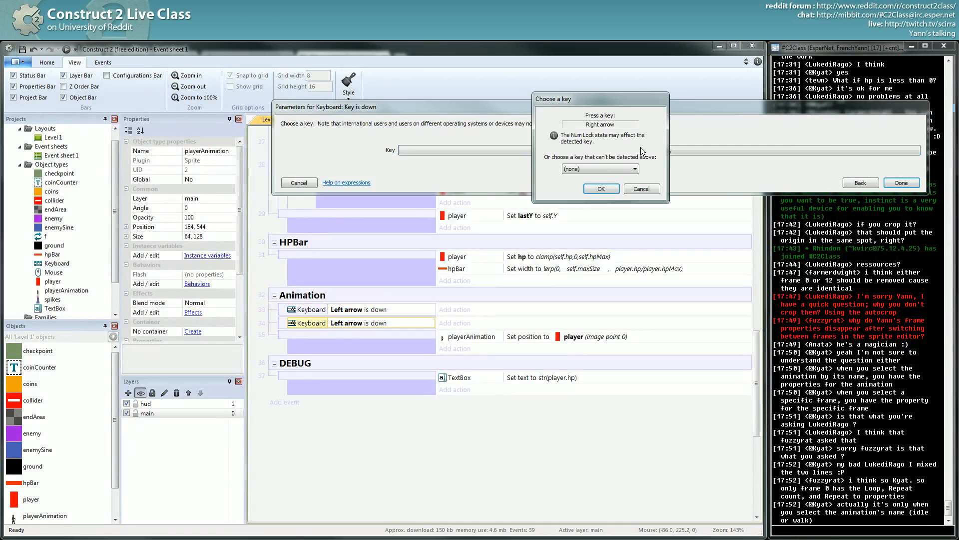
{"action": "left_click", "coordinate": [599, 189]}
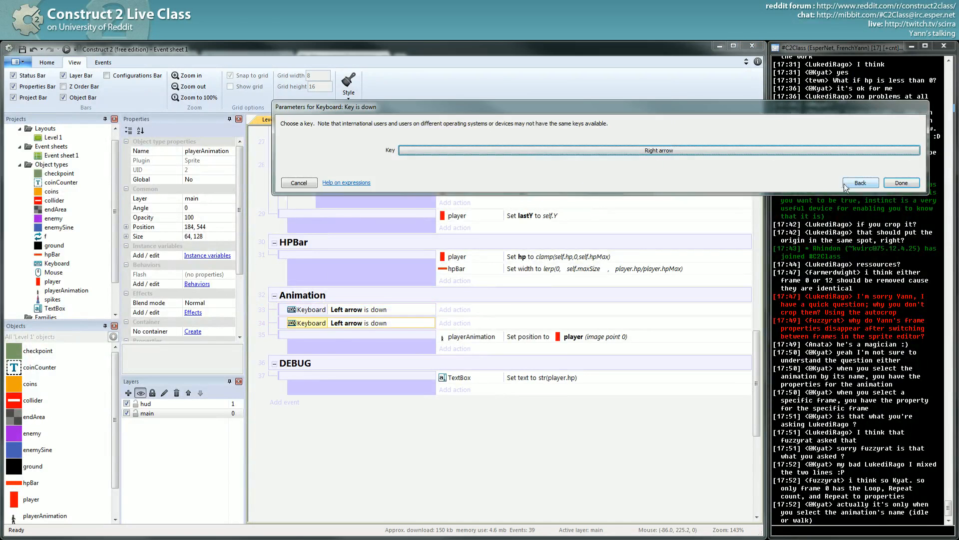
{"action": "left_click", "coordinate": [889, 182]}
- Add a playerAnimation Set mirrored action with state Mirrored to the "Left arrow is down" event
{"action": "left_click", "coordinate": [456, 309]}
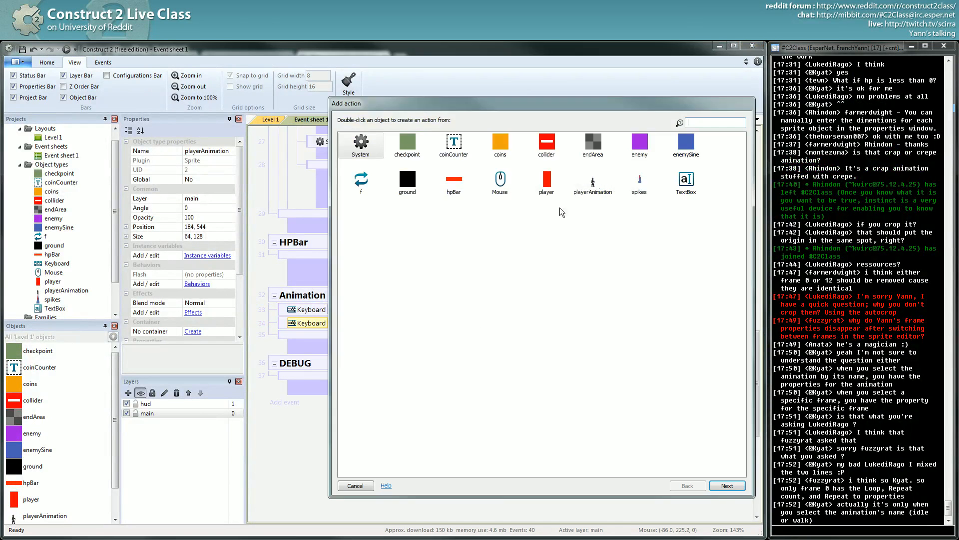
{"action": "left_click", "coordinate": [597, 186]}
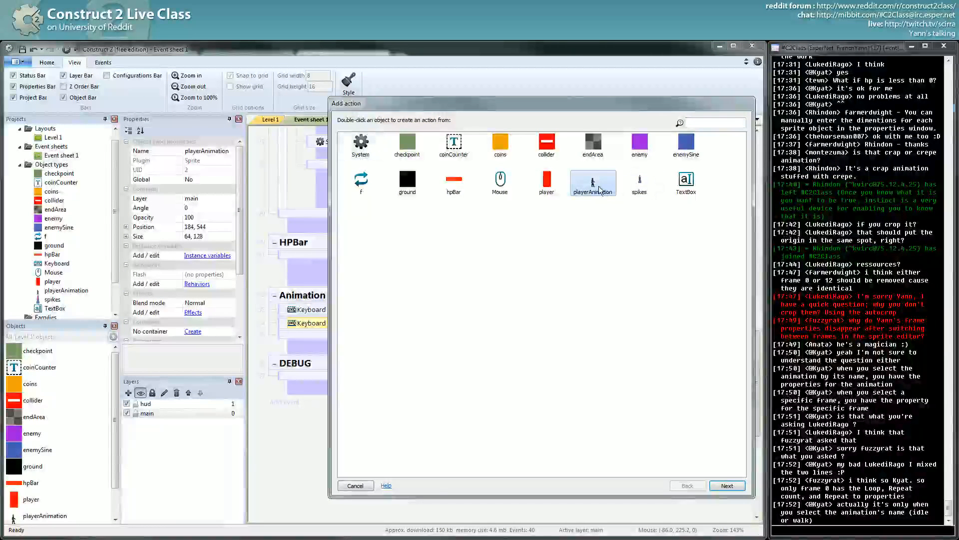
{"action": "double_click", "coordinate": [597, 186]}
{"action": "left_click", "coordinate": [474, 232]}
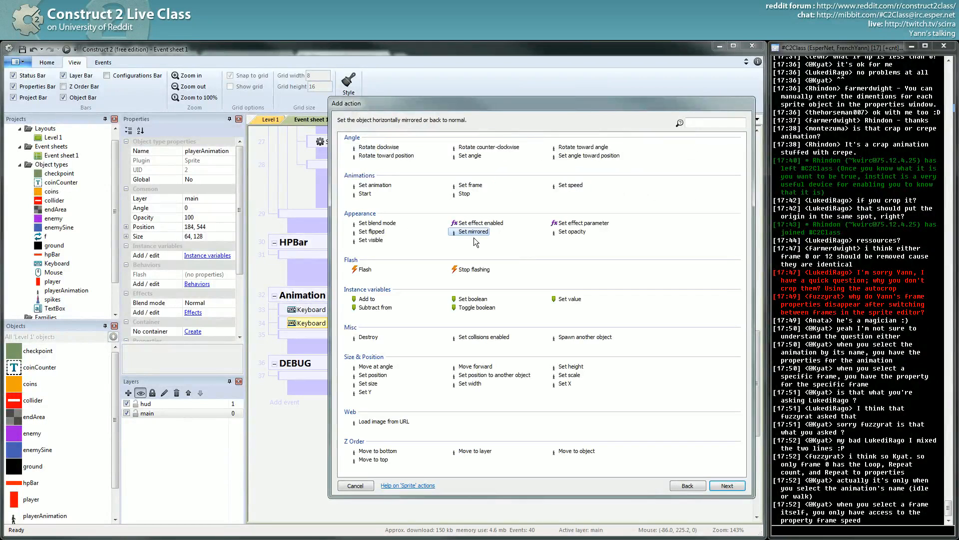
{"action": "double_click", "coordinate": [481, 237]}
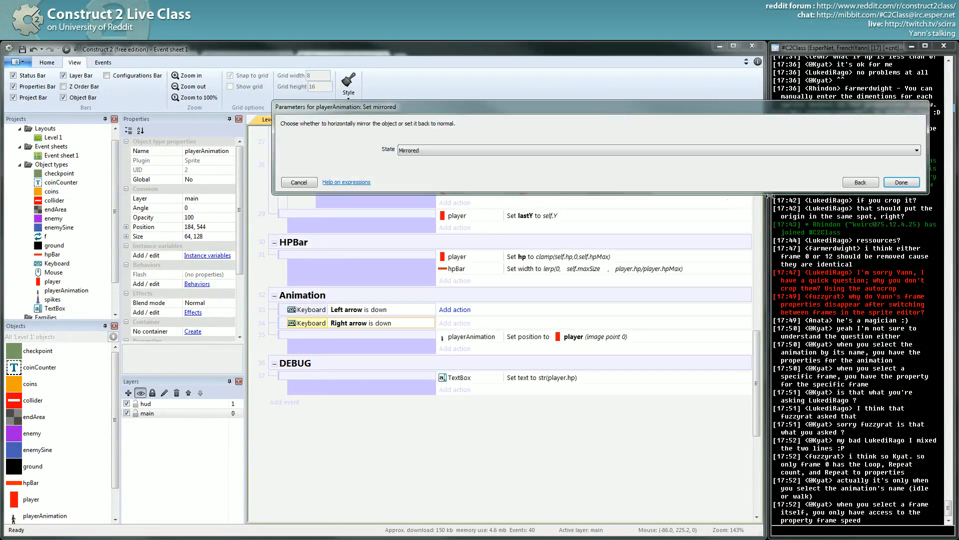
{"action": "left_click", "coordinate": [901, 181]}
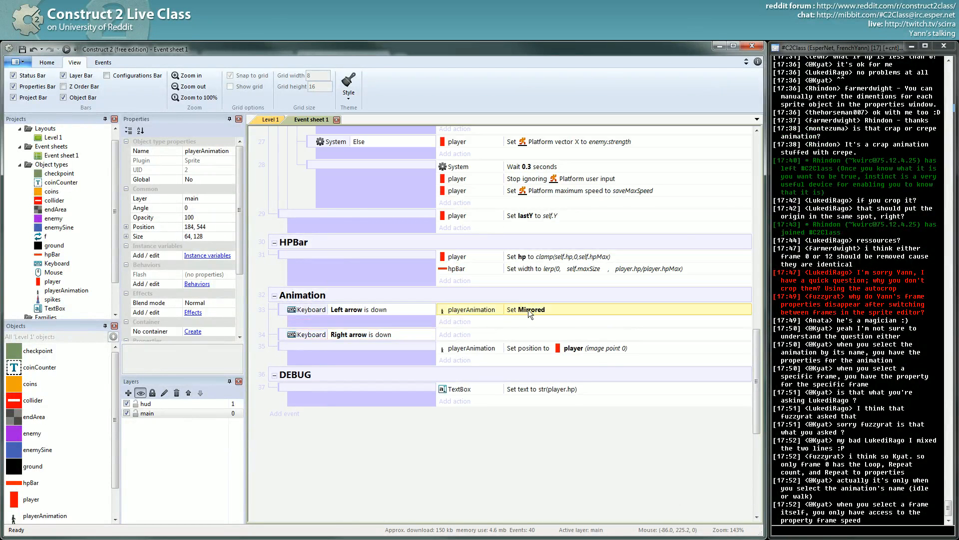
- Copy the playerAnimation Set mirrored action to the "Right arrow is down" event and set the copy's state to Not mirrored
{"action": "left_click_drag", "start_coordinate": [523, 328], "coordinate": [526, 331], "text": "ctrl"}
{"action": "double_click", "coordinate": [531, 333]}
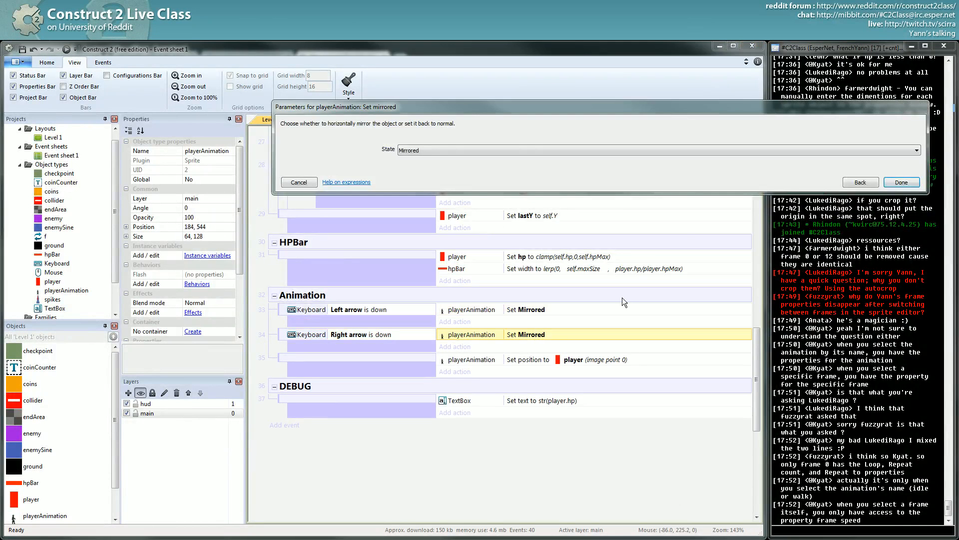
{"action": "key", "text": "Down"}
{"action": "key", "text": "Return"}
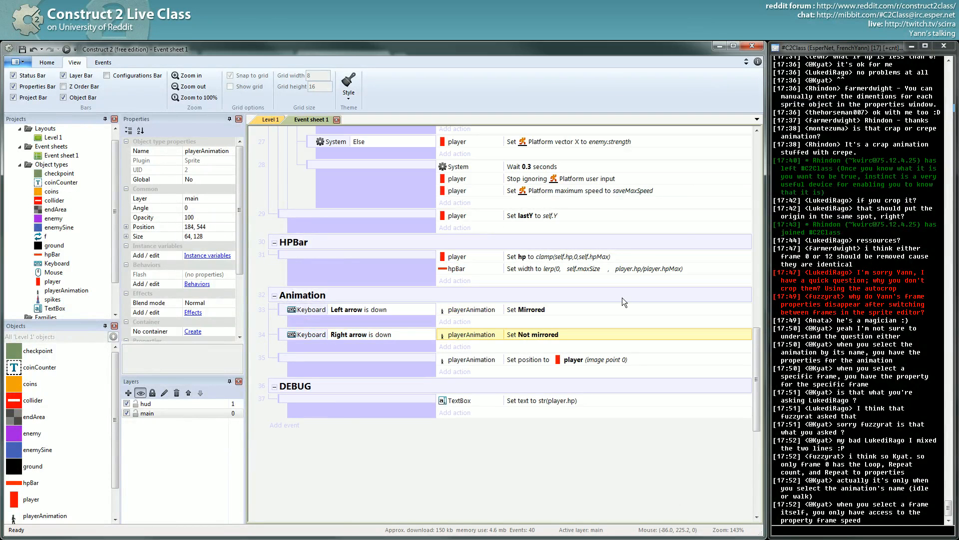
- Preview the game in the browser, move the player in both directions to test the sprite's mirroring, and return to the event sheet
{"action": "left_click", "coordinate": [66, 49]}
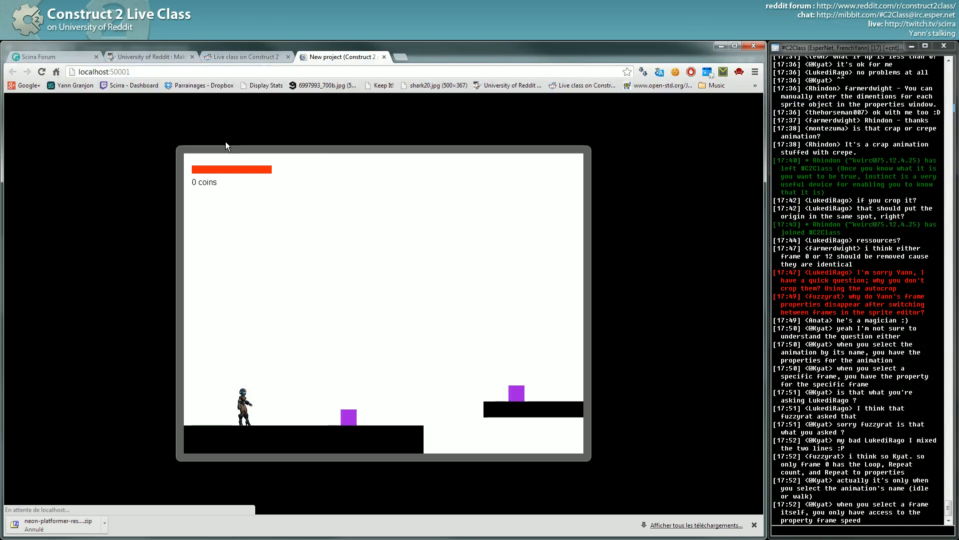
{"action": "key", "text": "Right"}
{"action": "key", "text": "Up"}
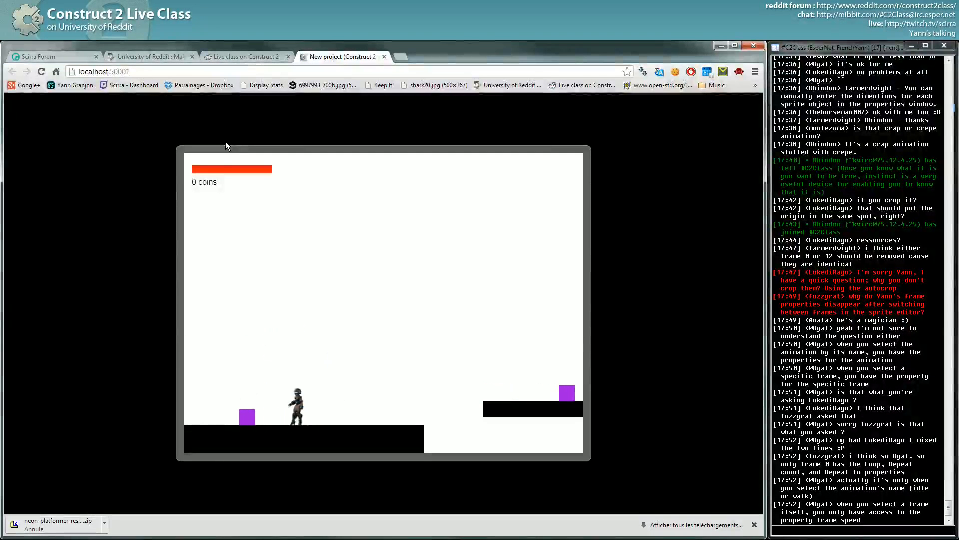
{"action": "key", "text": "Right"}
{"action": "key", "text": "Left"}
{"action": "key", "text": "Right"}
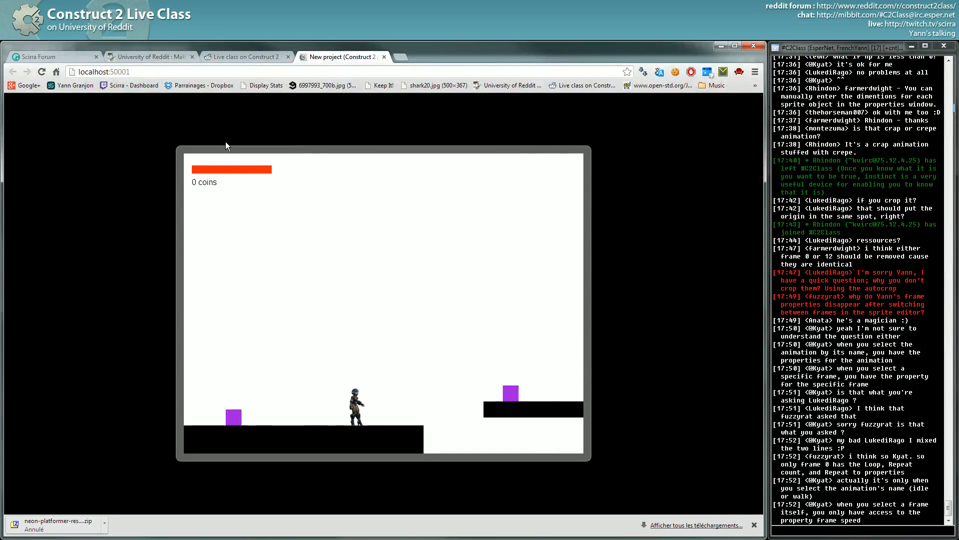
{"action": "key", "text": "Left"}
{"action": "key", "text": "Up"}
{"action": "key", "text": "Right"}
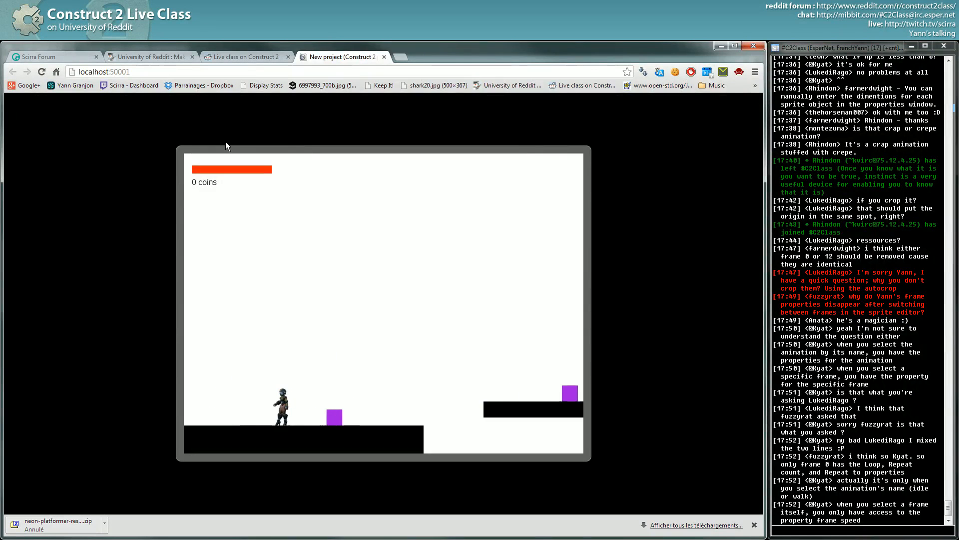
{"action": "key", "text": "Left"}
{"action": "key", "text": "Right"}
{"action": "key", "text": "alt+Tab"}
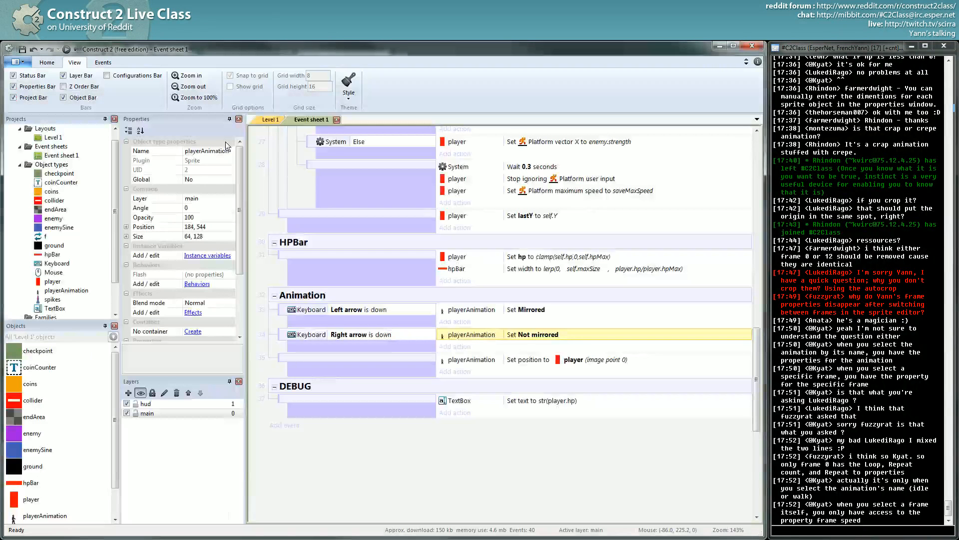
- Insert a blank event above the playerAnimation "Set position to player" event in the Animation group
{"action": "left_click", "coordinate": [286, 358]}
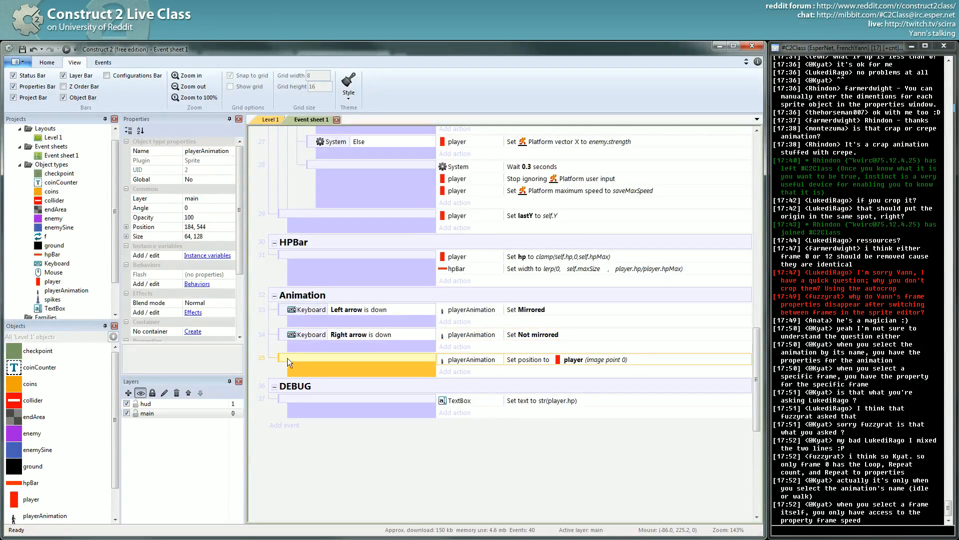
{"action": "key", "text": "i"}
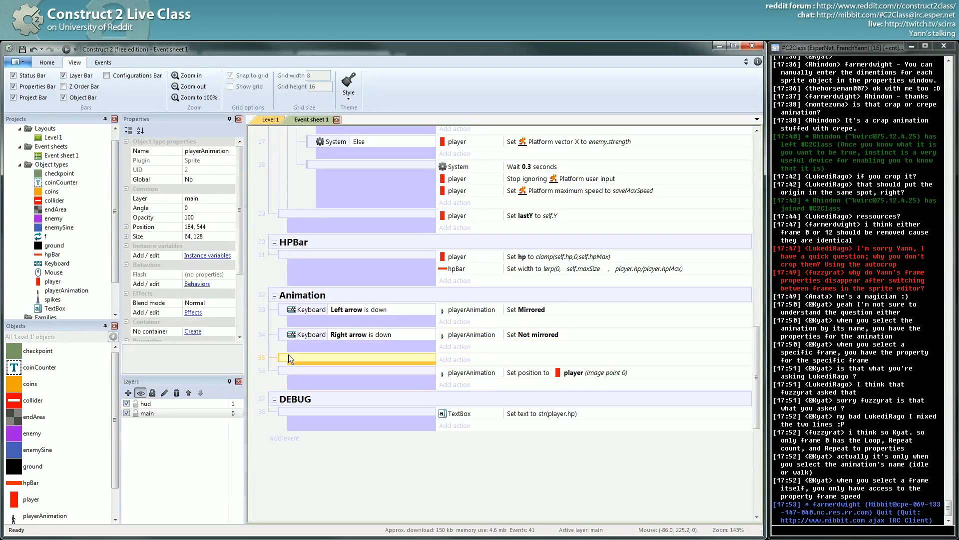
{"action": "left_click", "coordinate": [288, 368]}
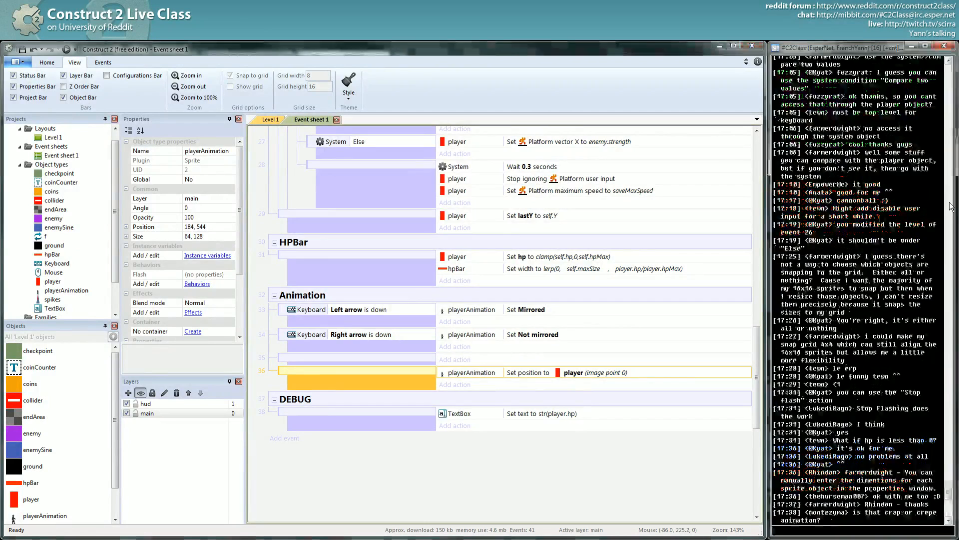
- Look back through the earlier questions about cropping and frames in the #C2Class chat log
{"action": "scroll", "coordinate": [951, 207], "scroll_direction": "up", "scroll_amount": 9}
{"action": "scroll", "coordinate": [949, 206], "scroll_direction": "down", "scroll_amount": 9}
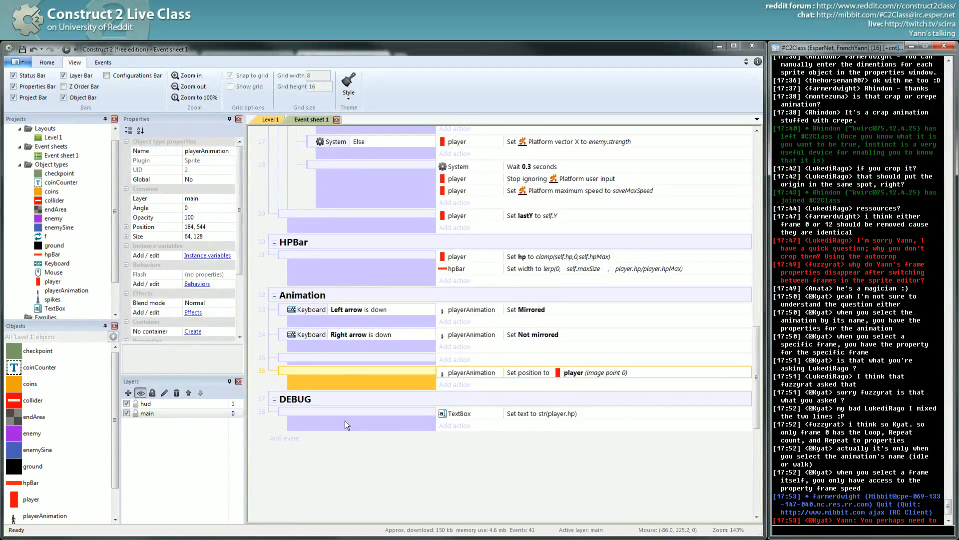
{"action": "left_click", "coordinate": [475, 463]}
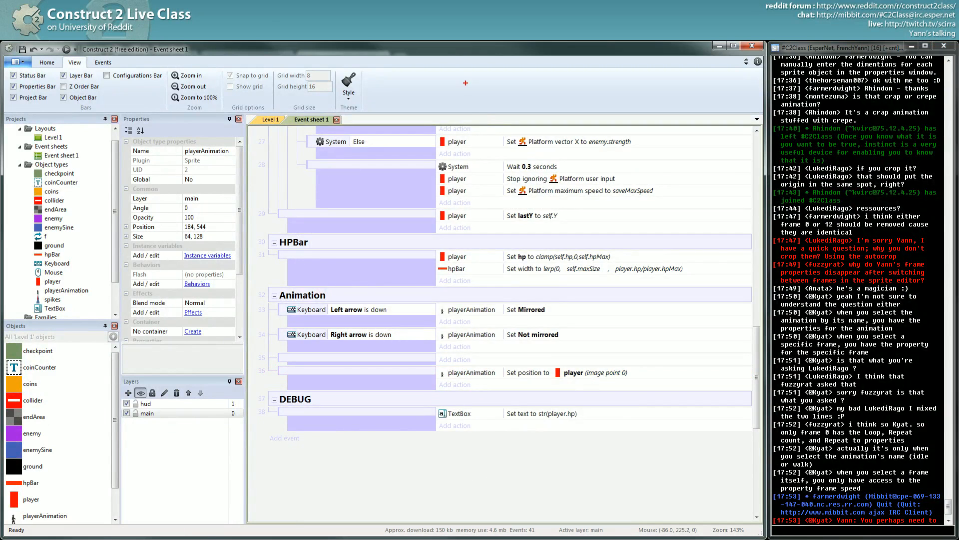
{"action": "left_click_drag", "start_coordinate": [465, 82], "coordinate": [468, 156]}
{"action": "mouse_move", "coordinate": [468, 86]}
{"action": "left_mouse_down"}
{"action": "mouse_move", "coordinate": [569, 85]}
{"action": "mouse_move", "coordinate": [568, 175]}
{"action": "mouse_move", "coordinate": [468, 175]}
{"action": "left_mouse_up"}
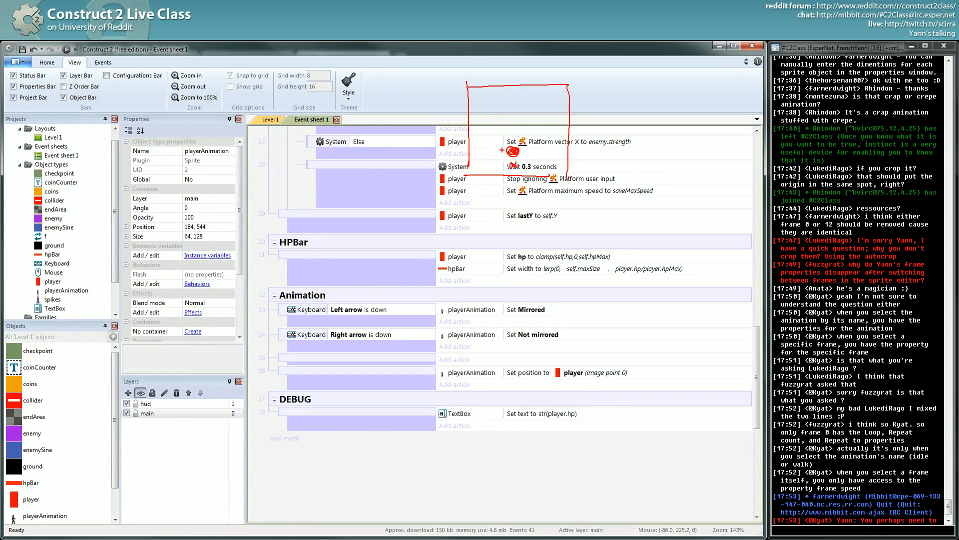
{"action": "mouse_move", "coordinate": [504, 142]}
{"action": "left_mouse_down"}
{"action": "mouse_move", "coordinate": [527, 143]}
{"action": "mouse_move", "coordinate": [527, 172]}
{"action": "mouse_move", "coordinate": [503, 171]}
{"action": "left_mouse_up"}
{"action": "key", "text": "Escape"}
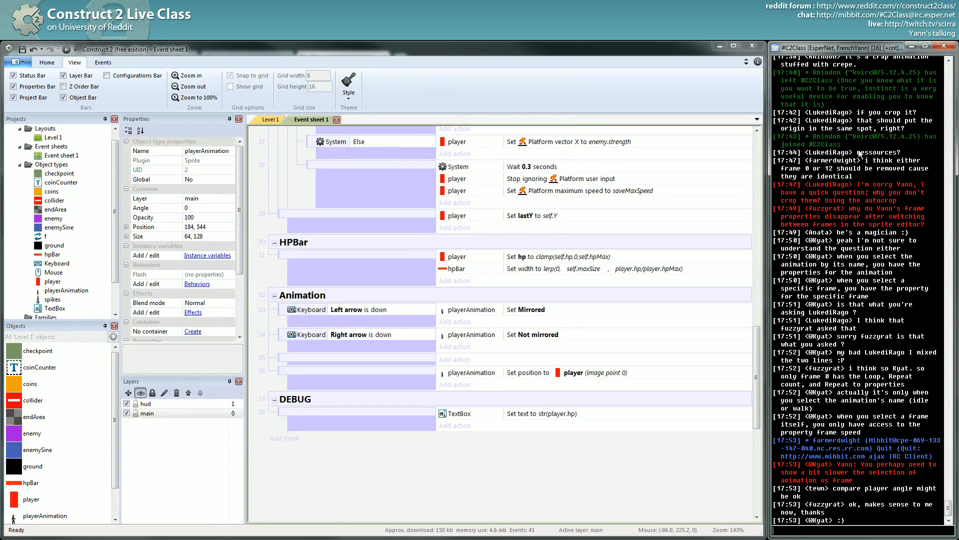
{"action": "left_click_drag", "start_coordinate": [858, 152], "coordinate": [945, 174]}
{"action": "scroll", "coordinate": [924, 185], "scroll_direction": "up", "scroll_amount": 20}
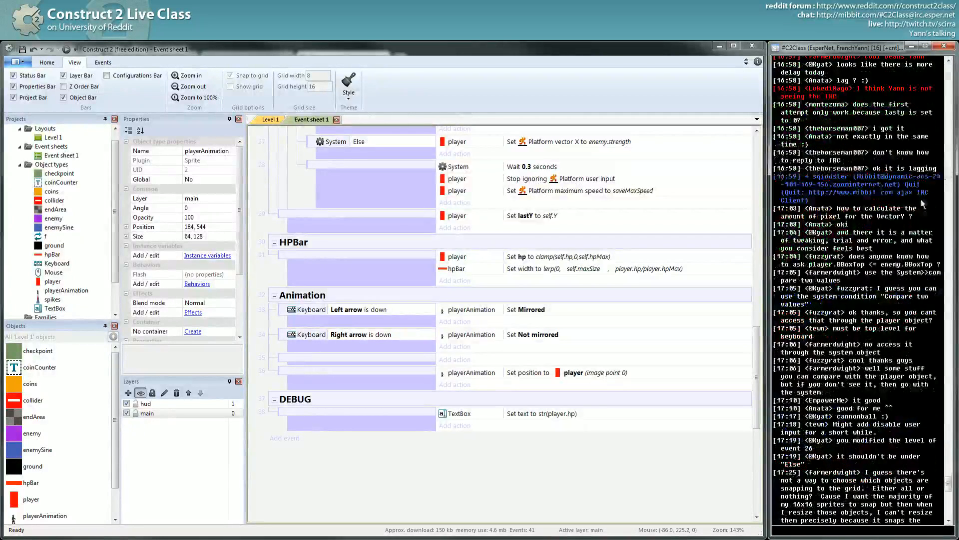
{"action": "scroll", "coordinate": [938, 461], "scroll_direction": "down", "scroll_amount": 15}
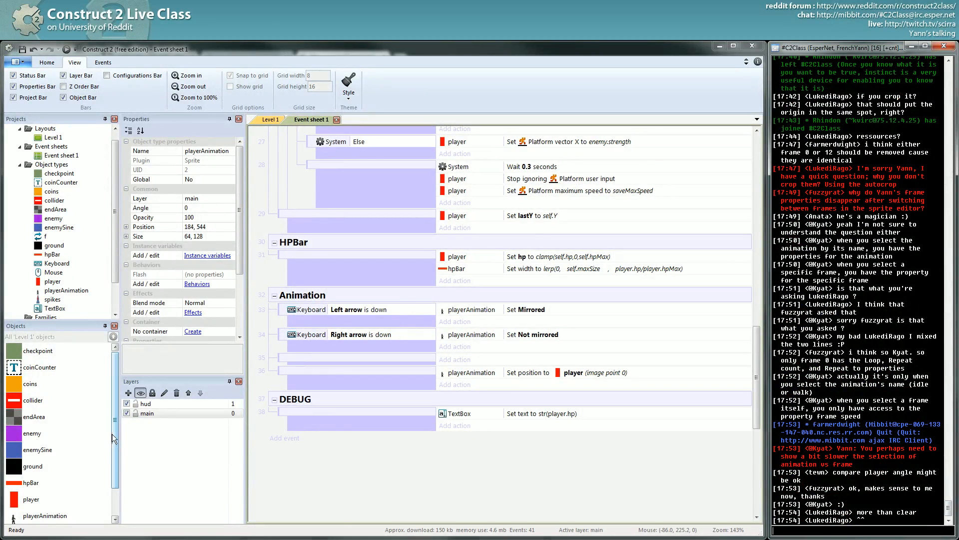
{"action": "scroll", "coordinate": [100, 430], "scroll_direction": "down", "scroll_amount": 1}
{"action": "left_click", "coordinate": [44, 481]}
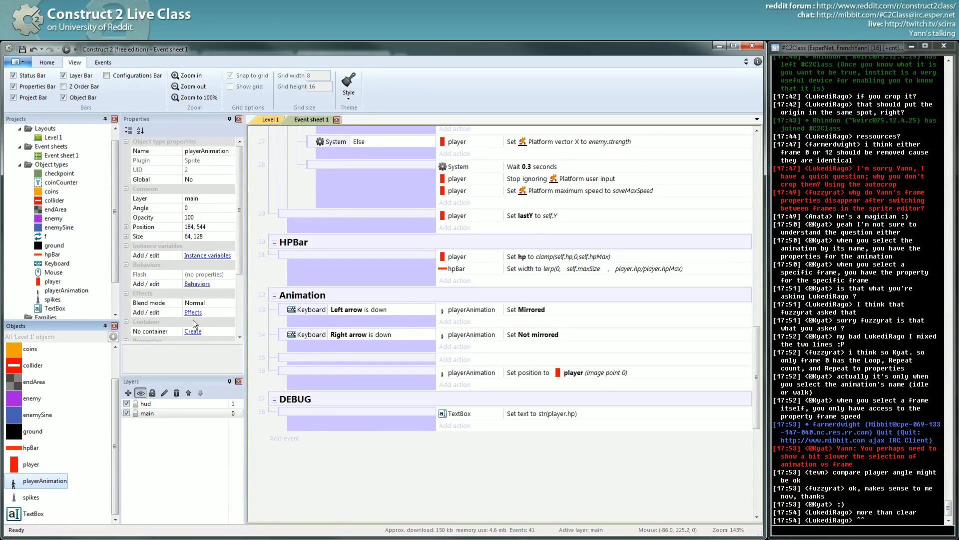
{"action": "scroll", "coordinate": [241, 314], "scroll_direction": "down", "scroll_amount": 3}
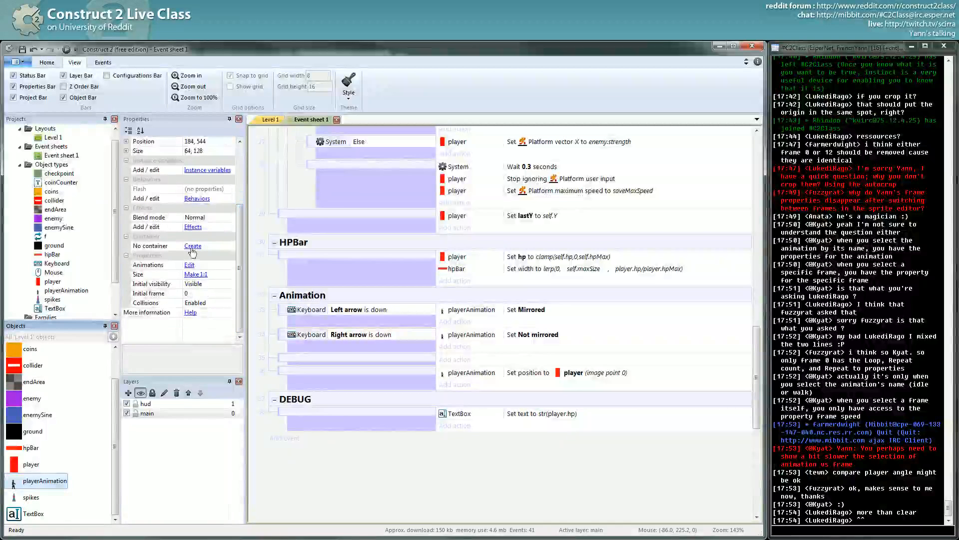
{"action": "left_click", "coordinate": [189, 265]}
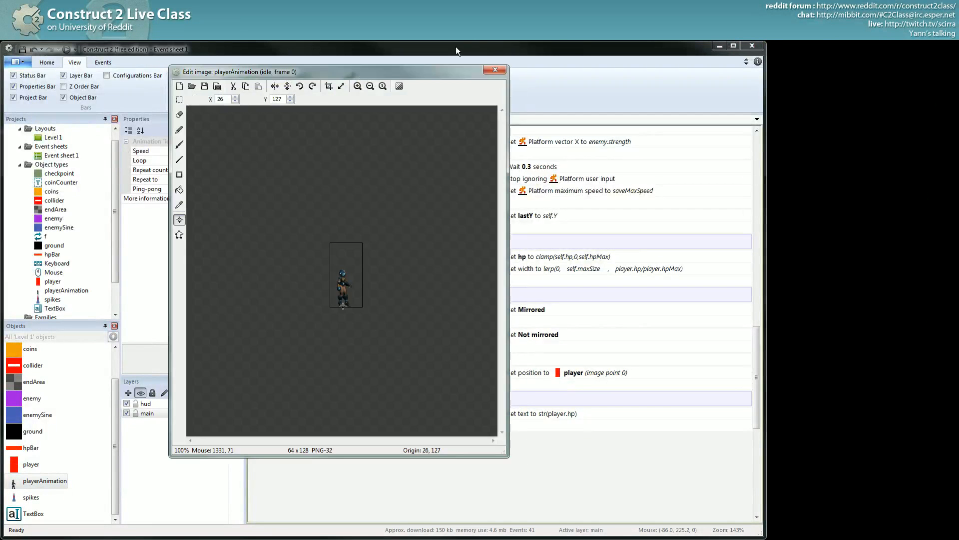
{"action": "left_click", "coordinate": [489, 70]}
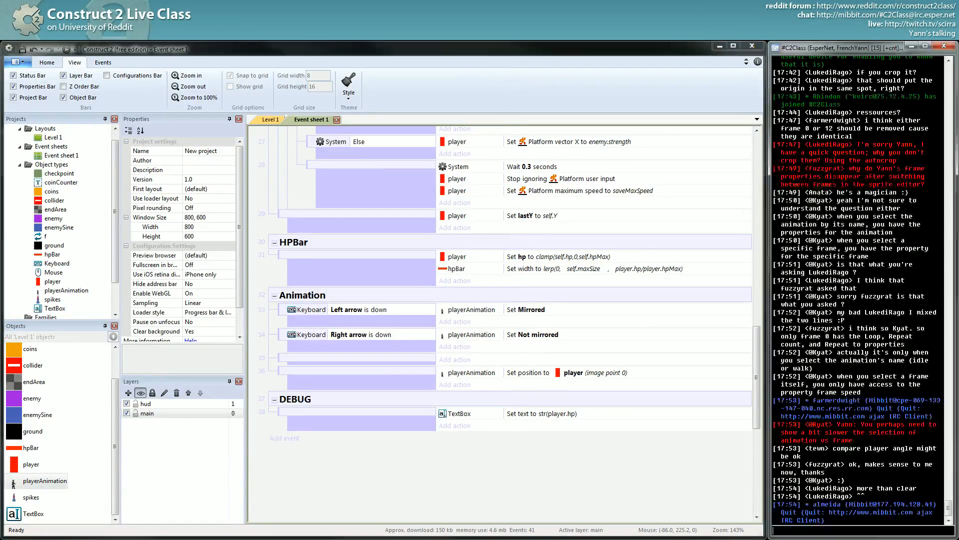
- Open the playerAnimation sprite's image editor from the Level 1 layout and enlarge the Animation frames window to show every frame
{"action": "left_click", "coordinate": [269, 120]}
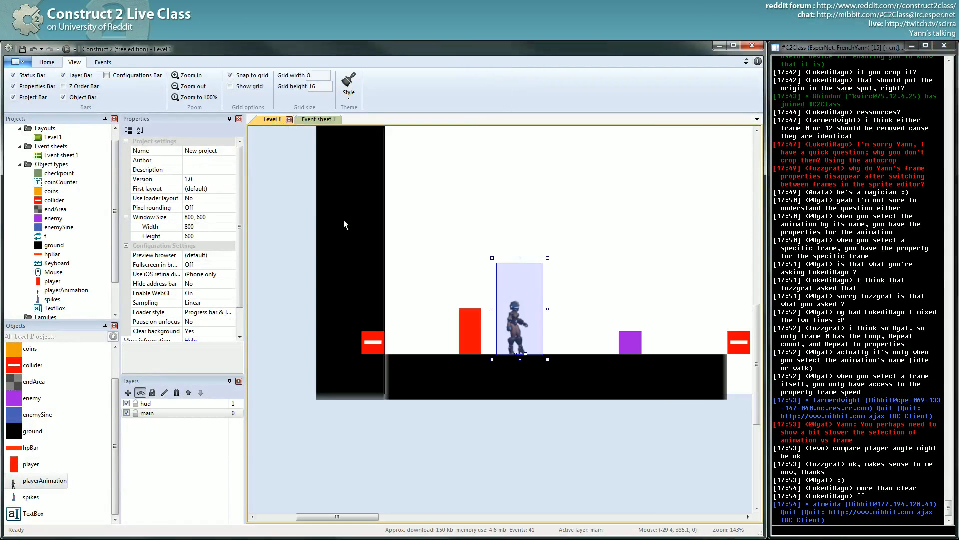
{"action": "double_click", "coordinate": [523, 331]}
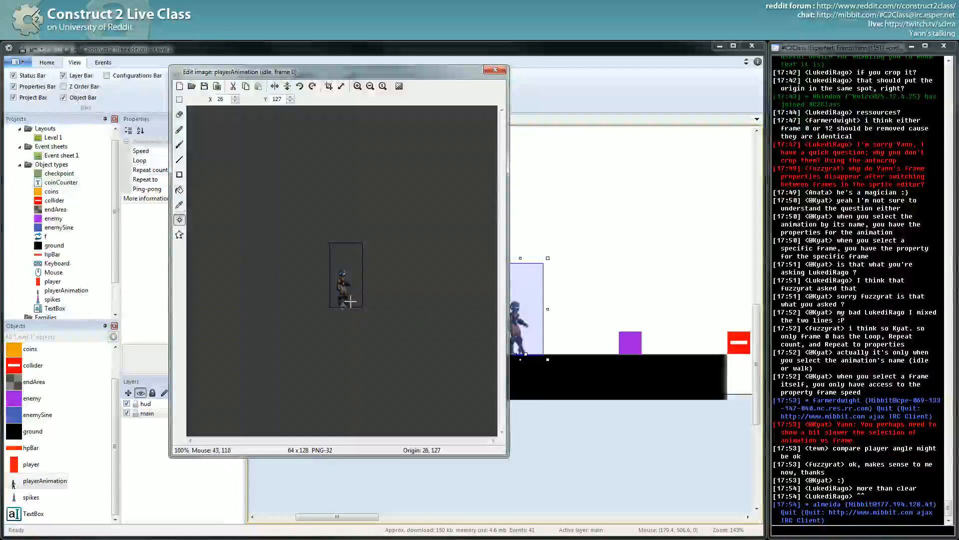
{"action": "left_click_drag", "start_coordinate": [1, 300], "coordinate": [489, 340]}
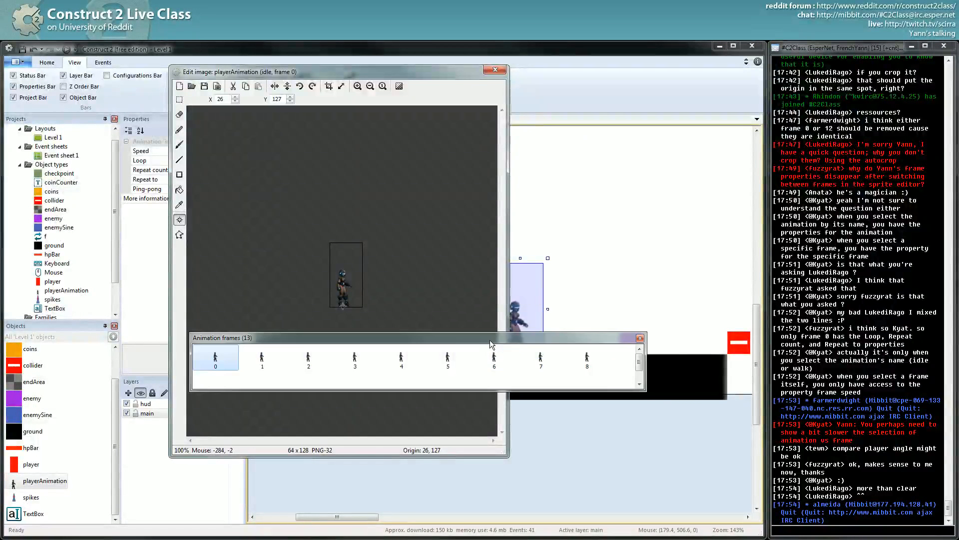
{"action": "left_click_drag", "start_coordinate": [638, 392], "coordinate": [646, 500]}
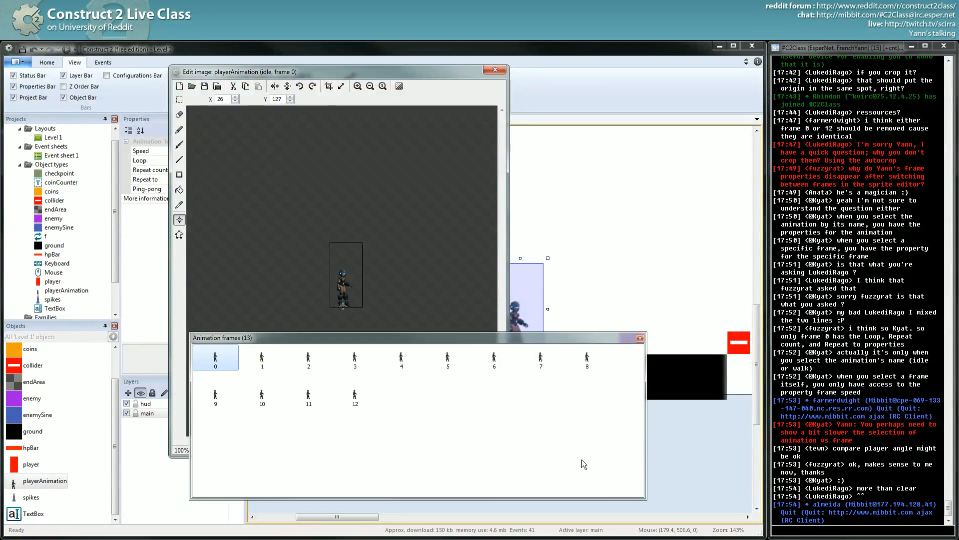
- Compare frame 12 of the idle animation with frame 0 and examine frames 1 to 3
{"action": "left_click", "coordinate": [355, 396]}
{"action": "left_click", "coordinate": [217, 359]}
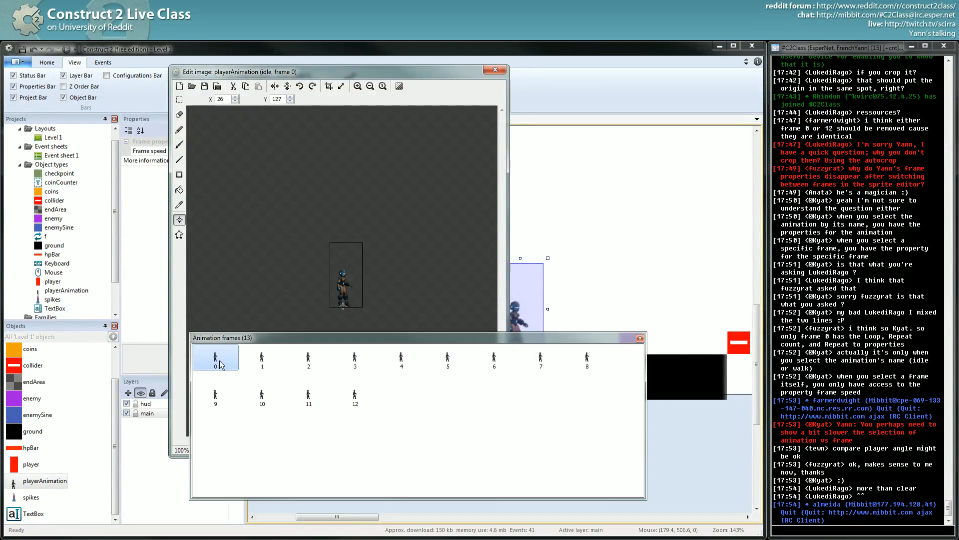
{"action": "left_click", "coordinate": [350, 404]}
{"action": "left_click", "coordinate": [215, 358]}
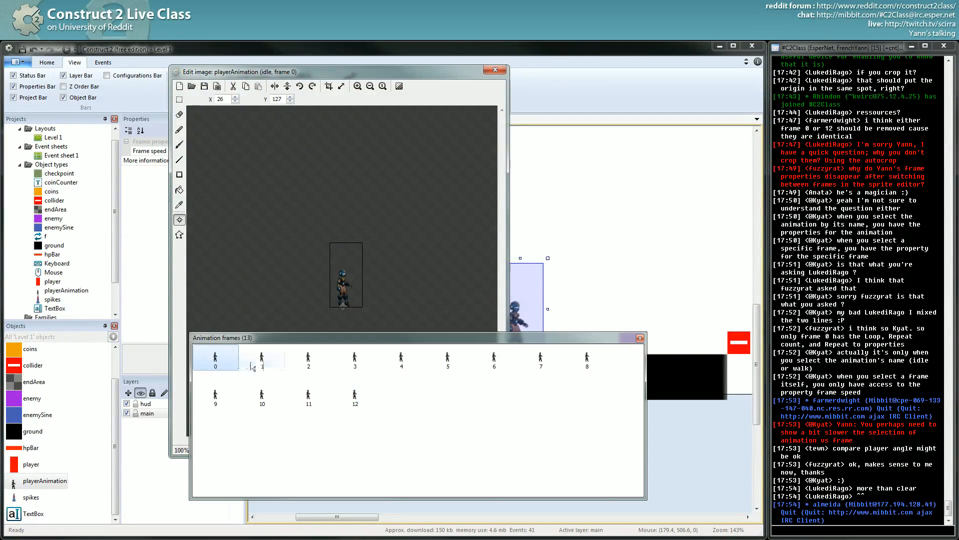
{"action": "left_click", "coordinate": [262, 359]}
{"action": "left_click", "coordinate": [309, 359]}
{"action": "left_click", "coordinate": [355, 359]}
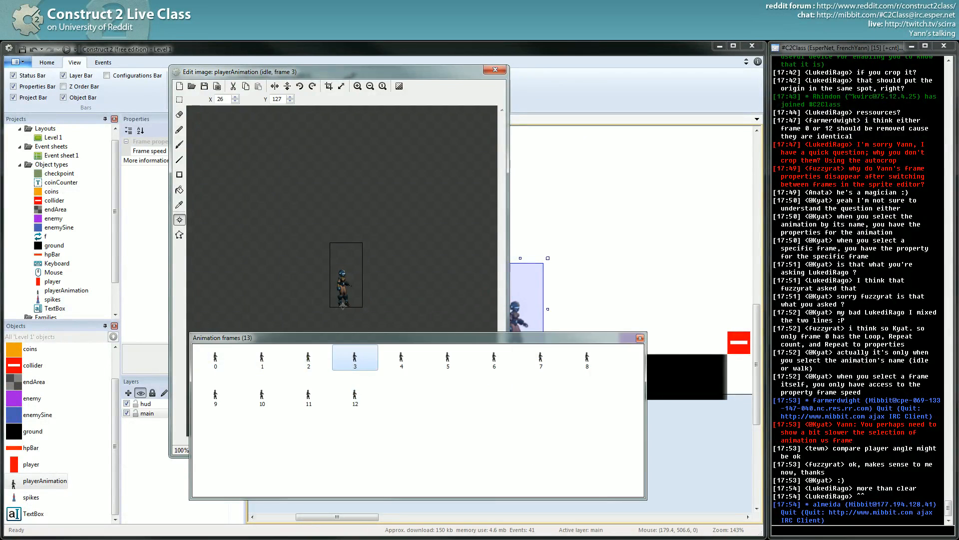
- Switch to the run animation and compare its frame 12 with frames 0 and 1
{"action": "left_click", "coordinate": [636, 468]}
{"action": "left_click", "coordinate": [356, 395]}
{"action": "left_click", "coordinate": [233, 365]}
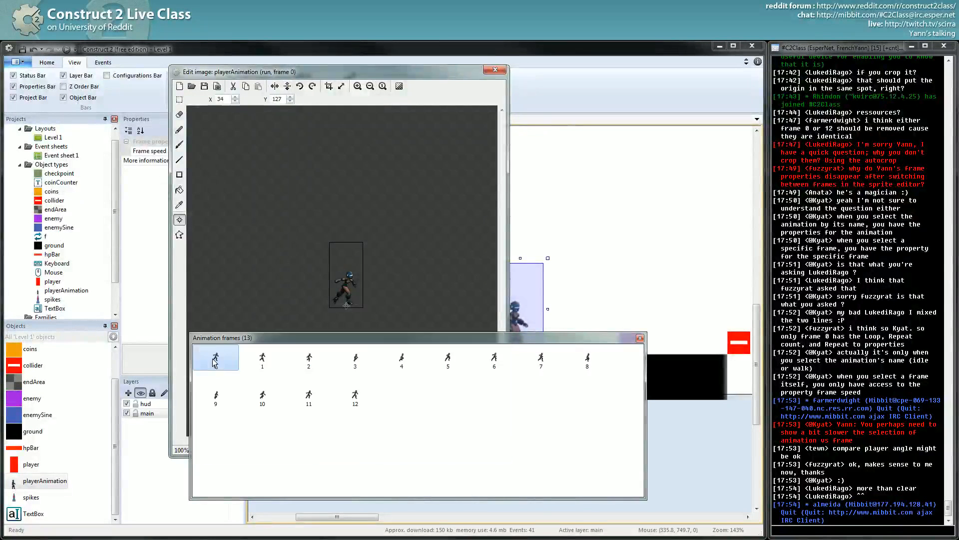
{"action": "left_click", "coordinate": [360, 399]}
{"action": "left_click", "coordinate": [216, 360]}
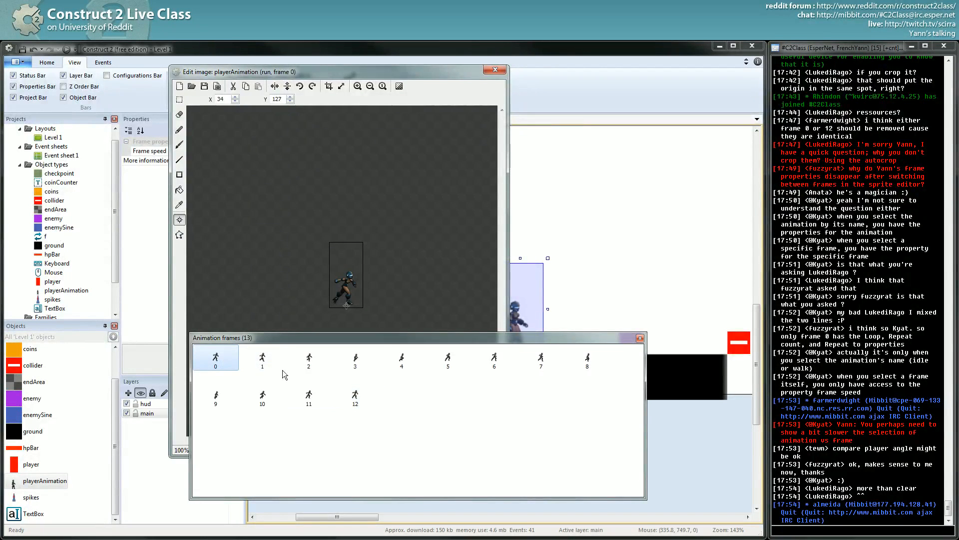
{"action": "left_click", "coordinate": [356, 397]}
{"action": "left_click", "coordinate": [262, 359]}
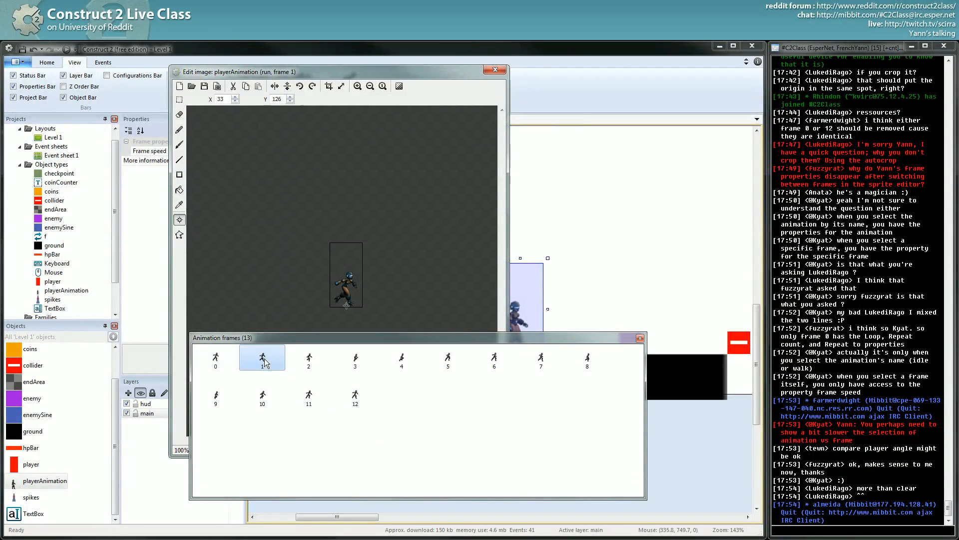
- Delete frame 12 from the run animation and close the image editor
{"action": "left_click", "coordinate": [355, 396]}
{"action": "right_click", "coordinate": [355, 395]}
{"action": "left_click", "coordinate": [376, 410]}
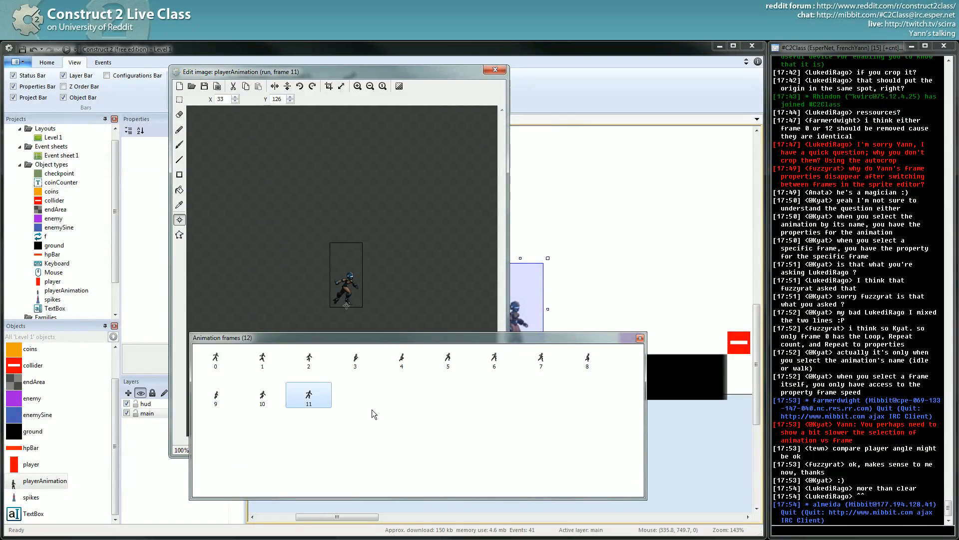
{"action": "left_click", "coordinate": [495, 70]}
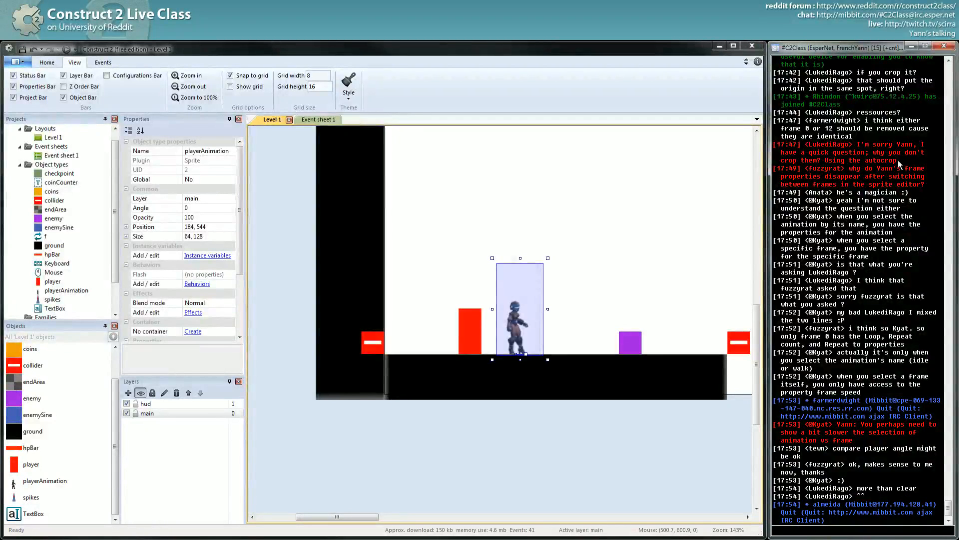
- Reopen the playerAnimation sprite's image editor and move the image and Animation frames windows clear of the idle animation's properties
{"action": "left_click_drag", "start_coordinate": [849, 169], "coordinate": [923, 186]}
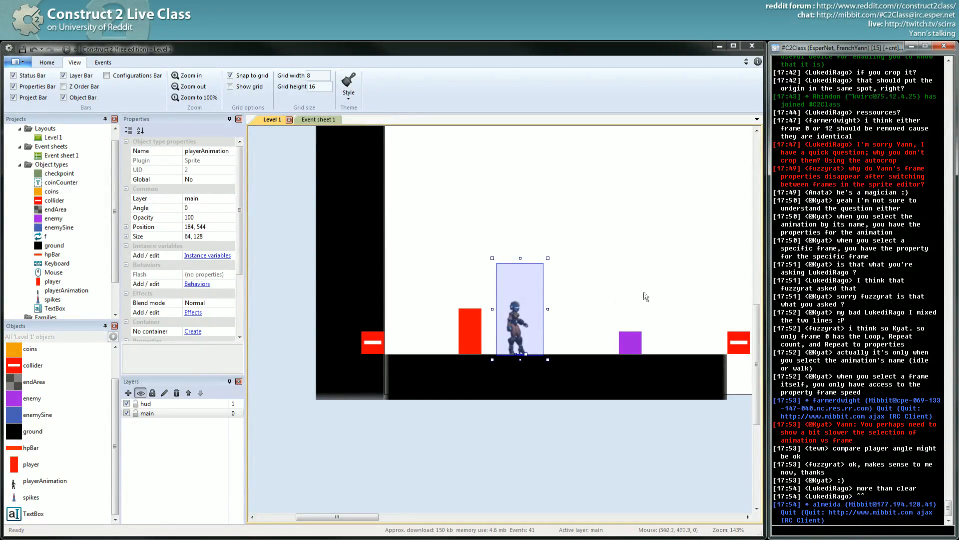
{"action": "double_click", "coordinate": [529, 319]}
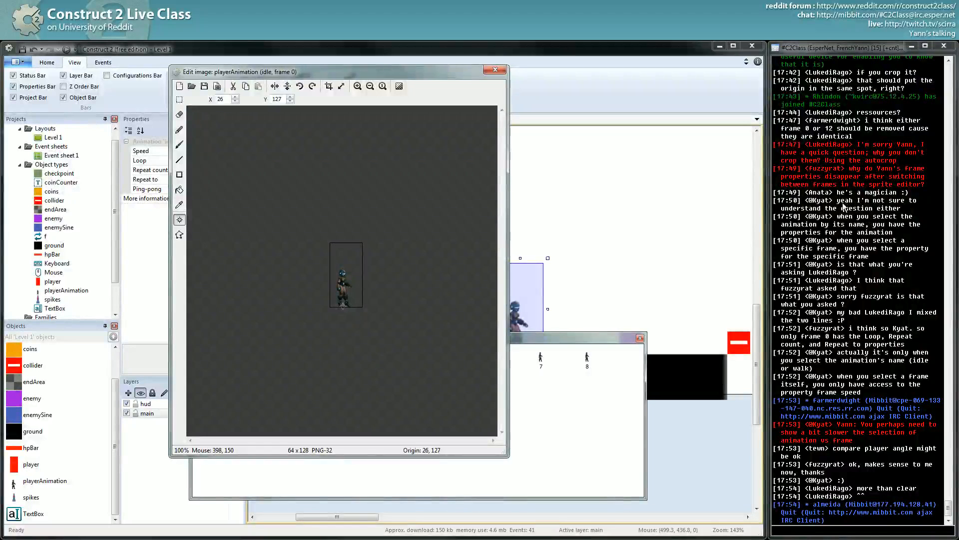
{"action": "left_click_drag", "start_coordinate": [838, 201], "coordinate": [900, 209]}
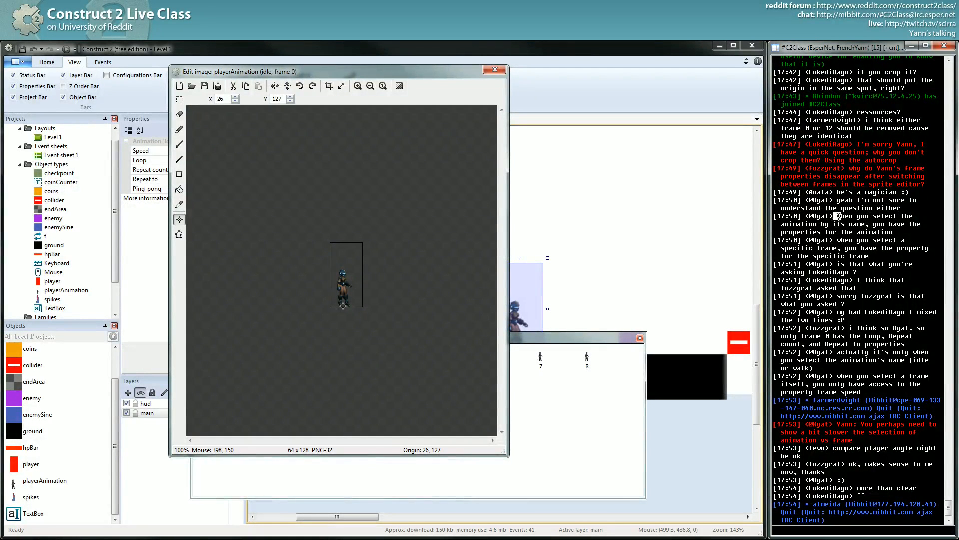
{"action": "left_click_drag", "start_coordinate": [836, 216], "coordinate": [904, 234]}
{"action": "left_click_drag", "start_coordinate": [445, 70], "coordinate": [633, 67]}
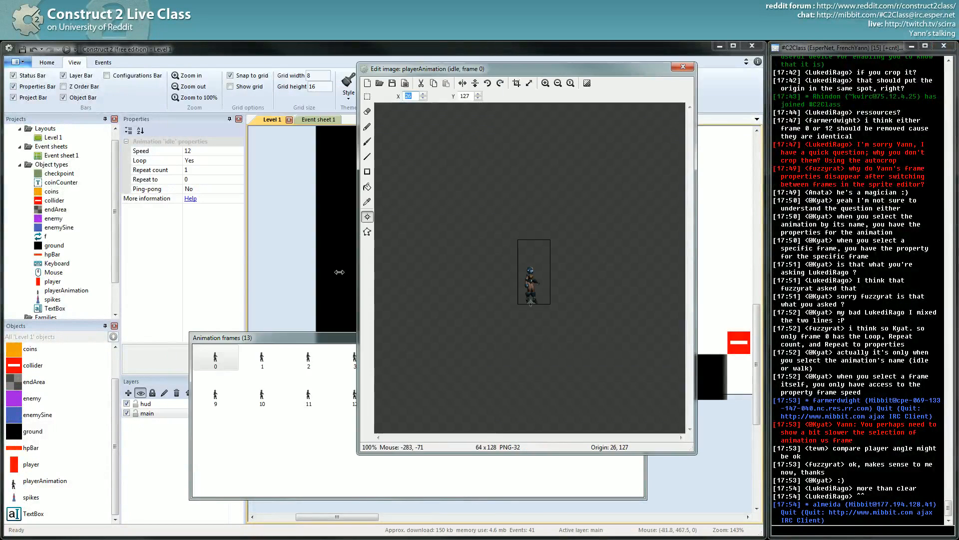
{"action": "left_click_drag", "start_coordinate": [304, 342], "coordinate": [365, 420]}
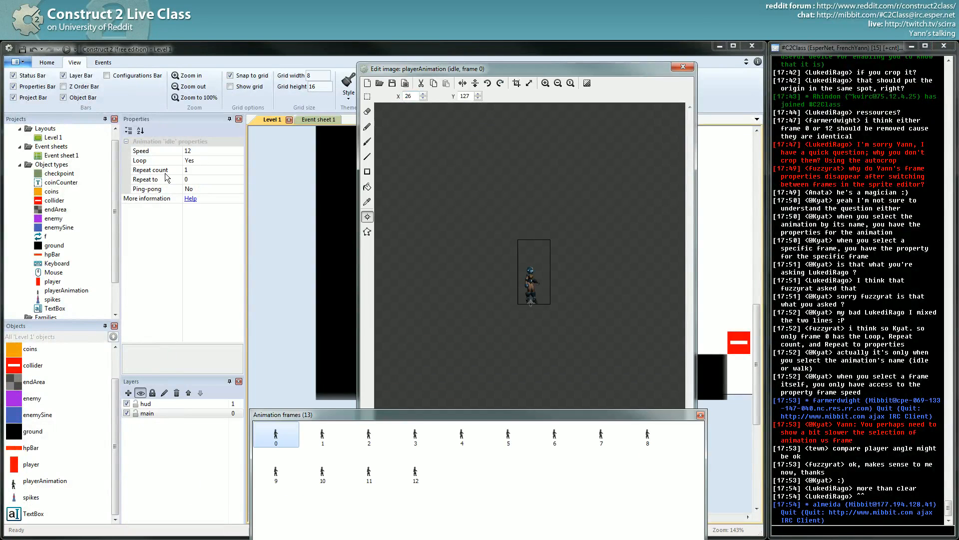
- Compare the idle animation's properties with the frame properties of frames 4 and 0, moving the Image points and Animations windows clear
{"action": "left_click", "coordinate": [206, 170]}
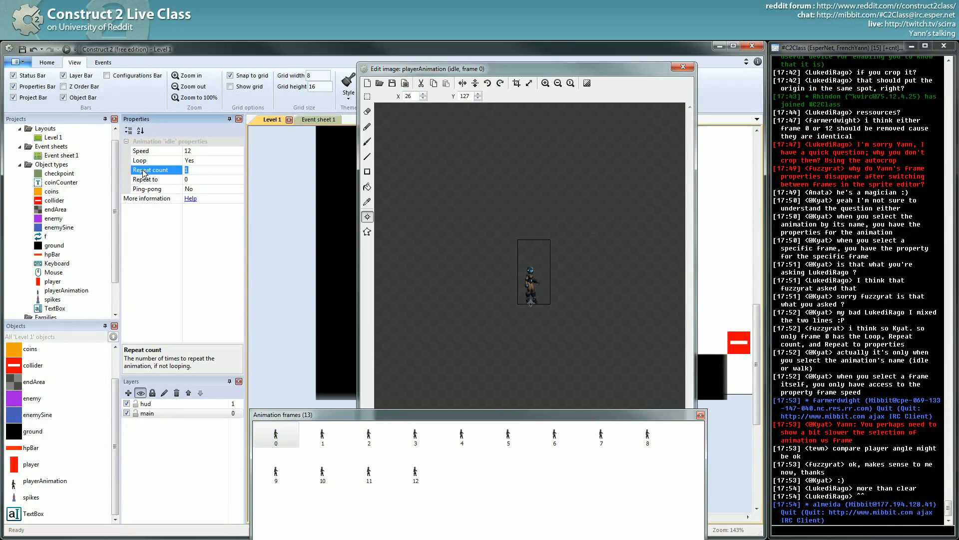
{"action": "left_click", "coordinate": [463, 436]}
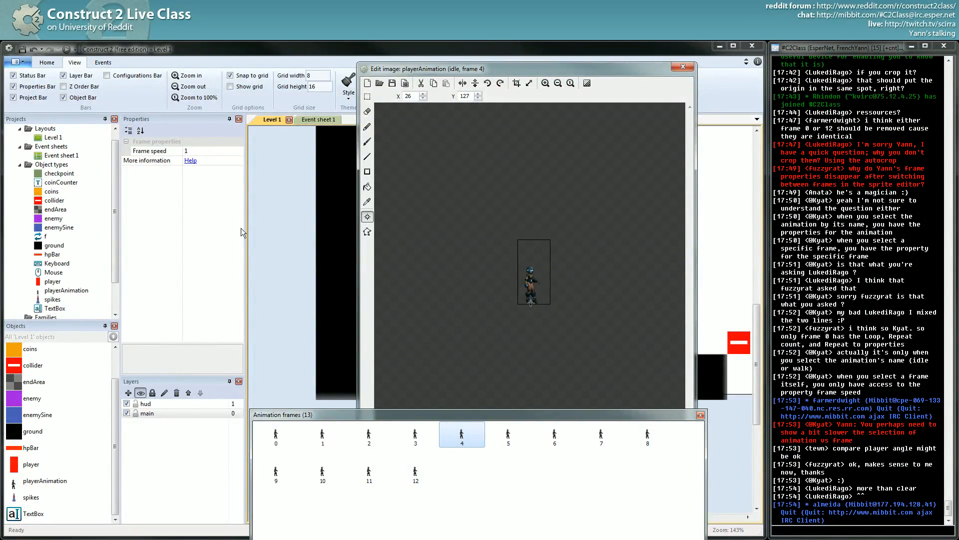
{"action": "left_click", "coordinate": [276, 439]}
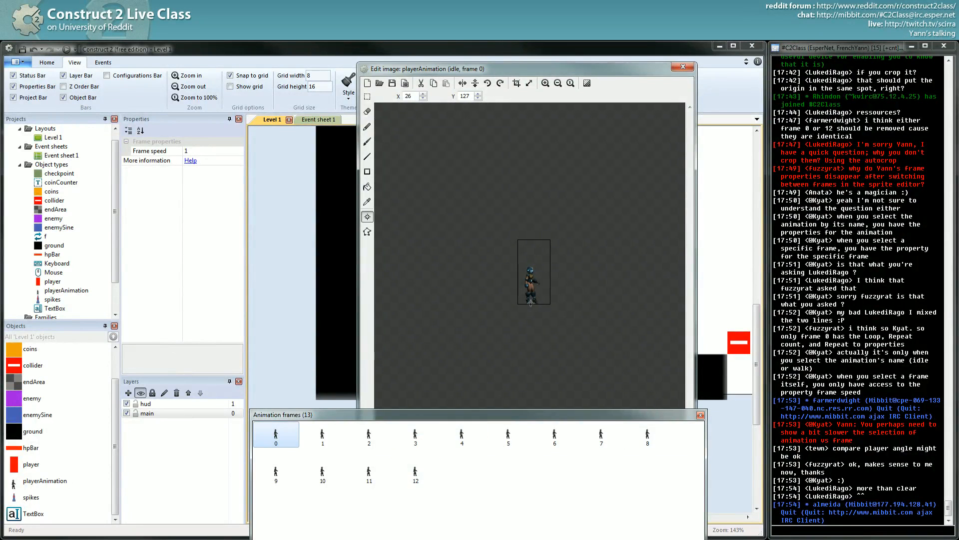
{"action": "left_click_drag", "start_coordinate": [0, 100], "coordinate": [210, 171]}
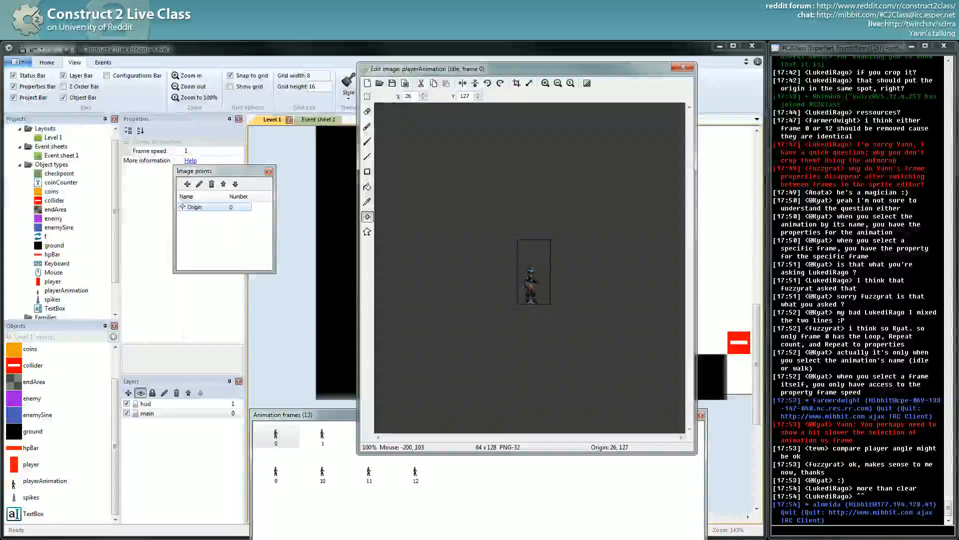
{"action": "left_click_drag", "start_coordinate": [0, 294], "coordinate": [250, 302]}
{"action": "left_click", "coordinate": [250, 312]}
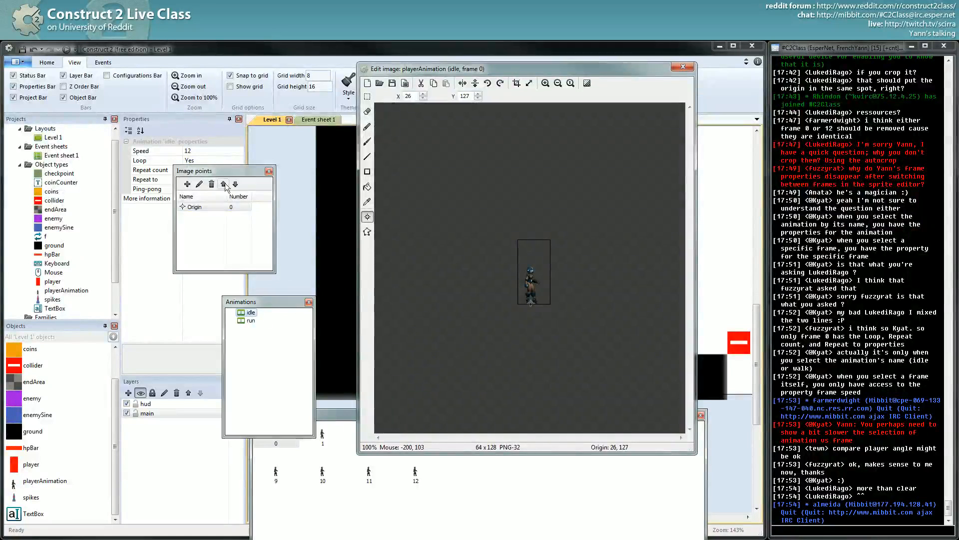
{"action": "left_click_drag", "start_coordinate": [226, 171], "coordinate": [78, 270]}
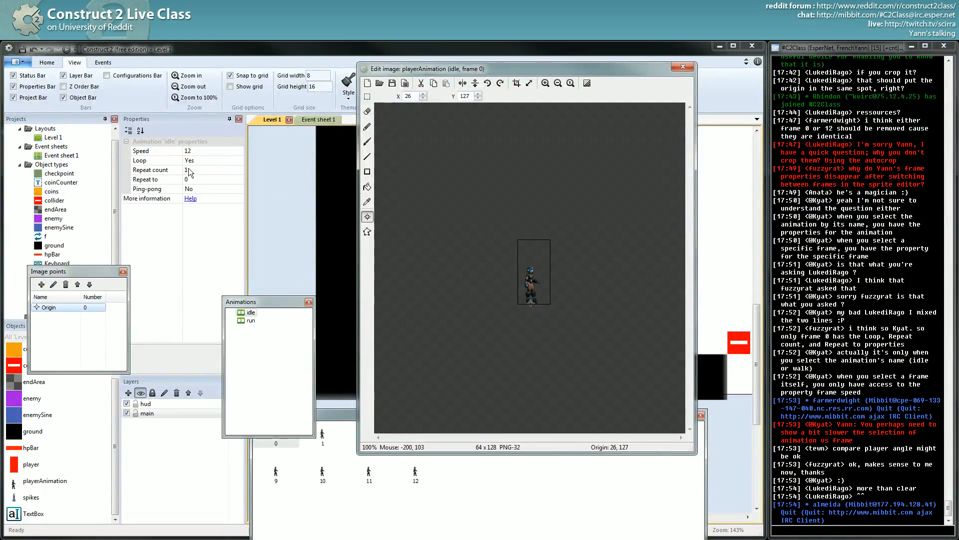
- Set the idle animation's repeat count to 4 and move the Image points and Animations windows off the properties
{"action": "left_click", "coordinate": [187, 180]}
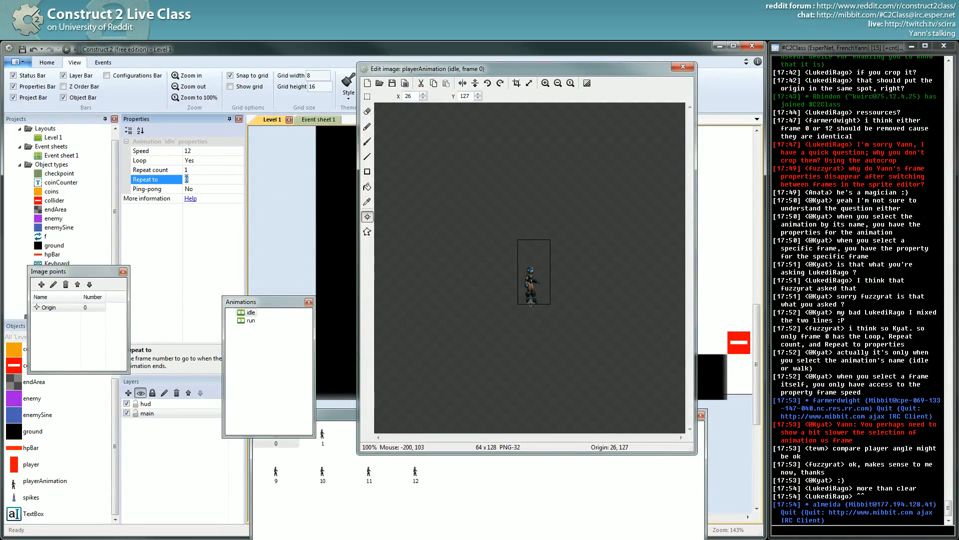
{"action": "left_click", "coordinate": [187, 170]}
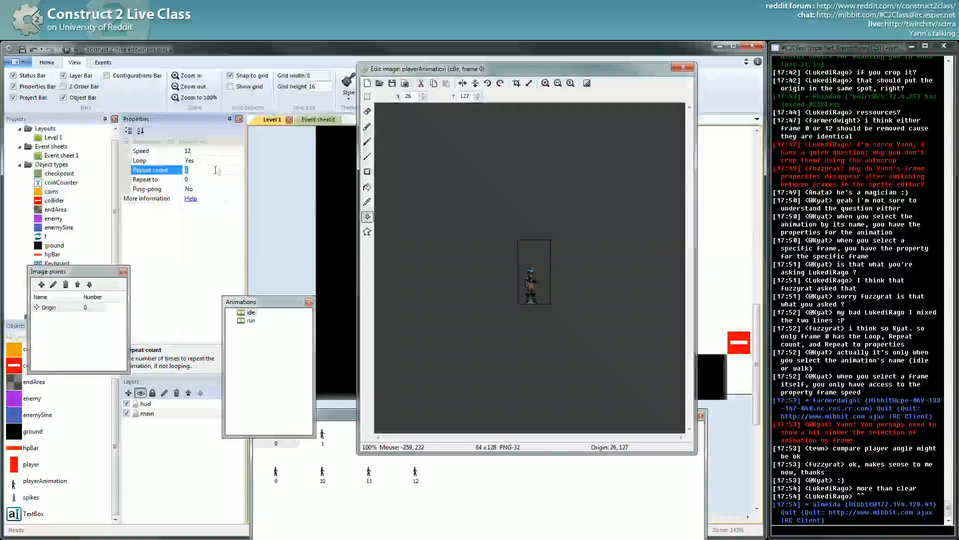
{"action": "left_click", "coordinate": [236, 171]}
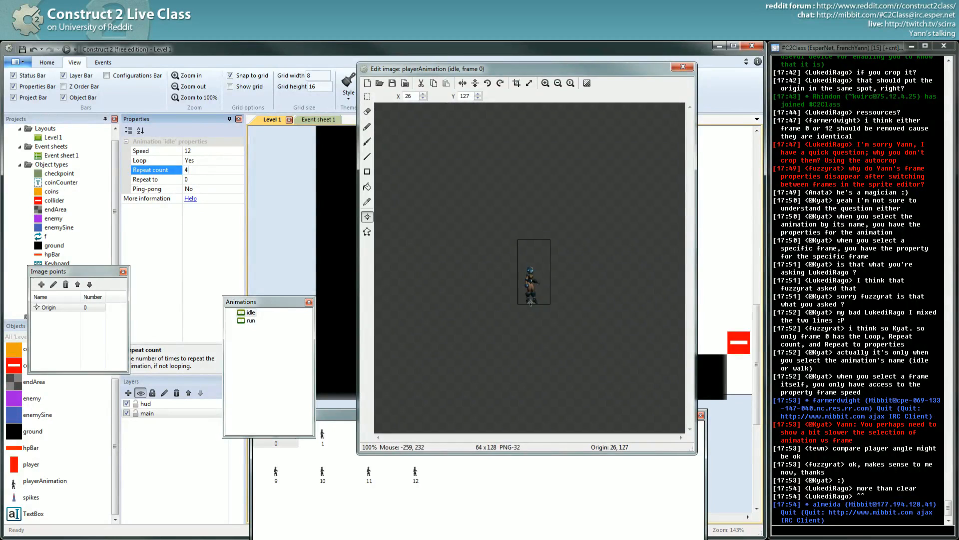
{"action": "left_click", "coordinate": [250, 168]}
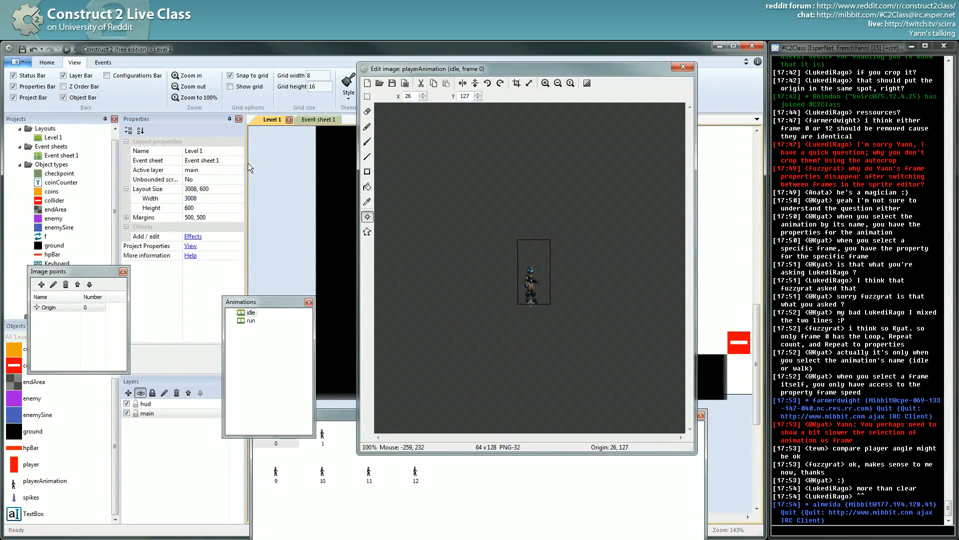
{"action": "left_click", "coordinate": [250, 313]}
{"action": "left_click", "coordinate": [195, 170]}
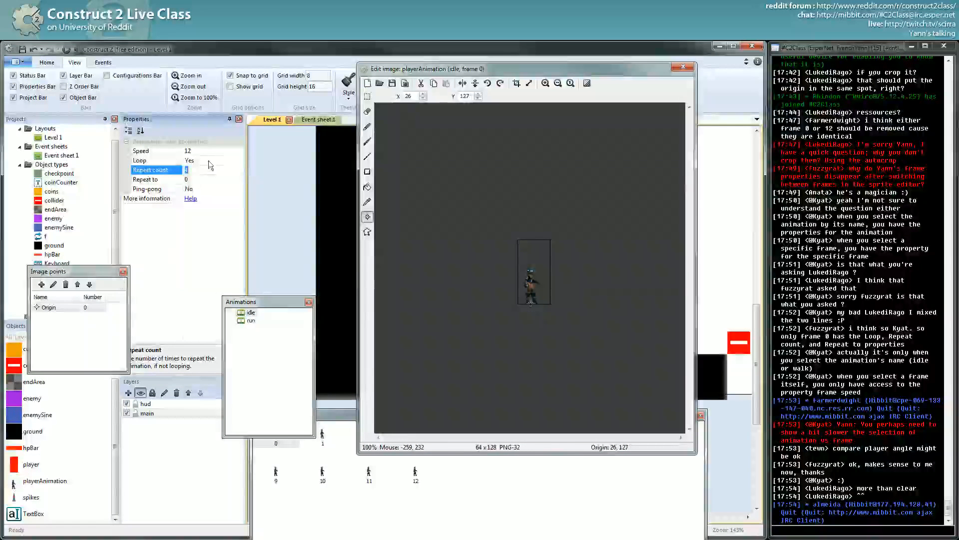
{"action": "left_click_drag", "start_coordinate": [99, 272], "coordinate": [84, 215]}
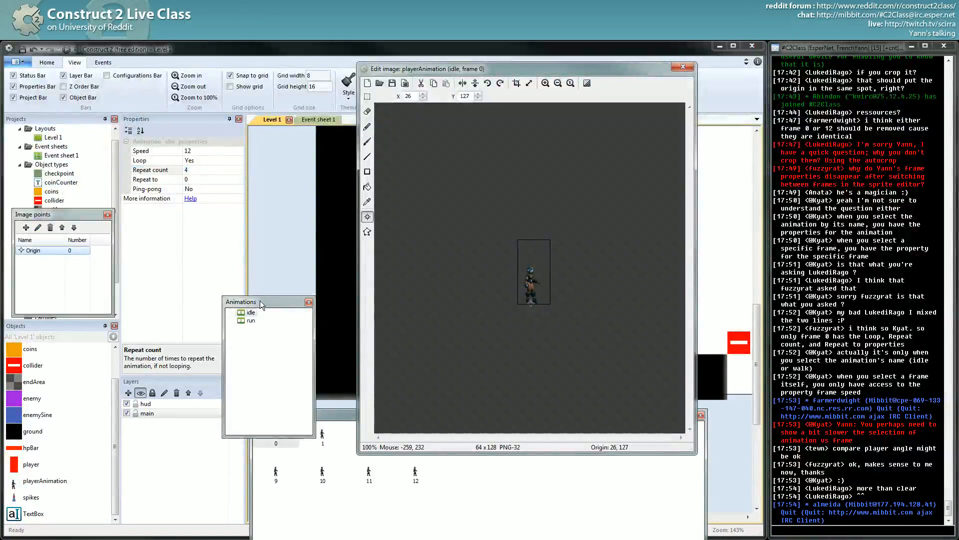
{"action": "left_click_drag", "start_coordinate": [260, 301], "coordinate": [298, 317]}
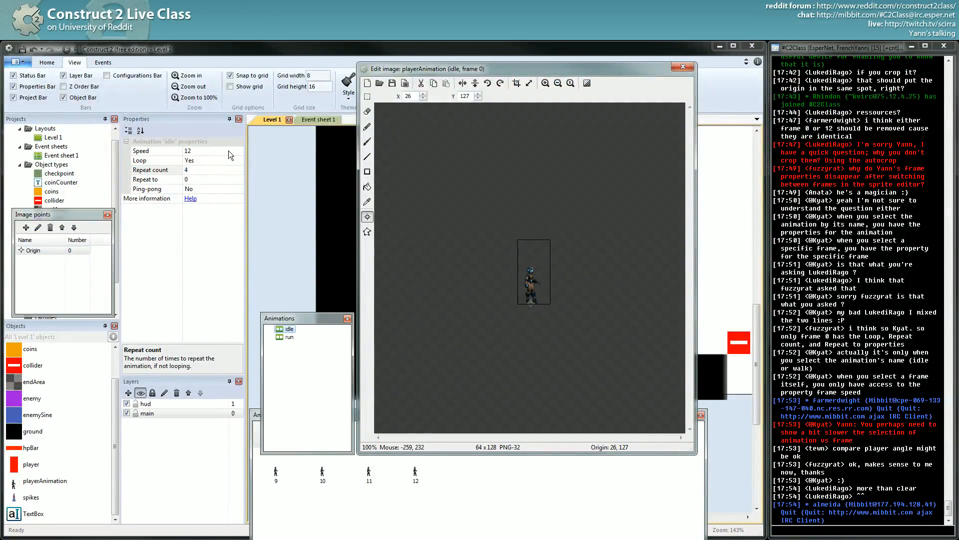
- Set the idle animation's Loop to No and preview the animation
{"action": "left_click", "coordinate": [239, 161]}
{"action": "left_click", "coordinate": [240, 161]}
{"action": "left_click", "coordinate": [192, 176]}
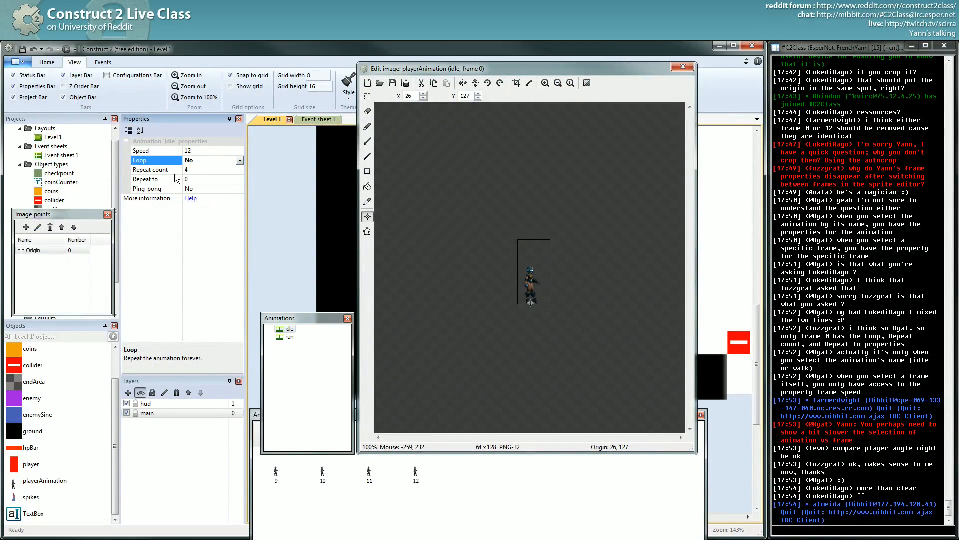
{"action": "right_click", "coordinate": [289, 330]}
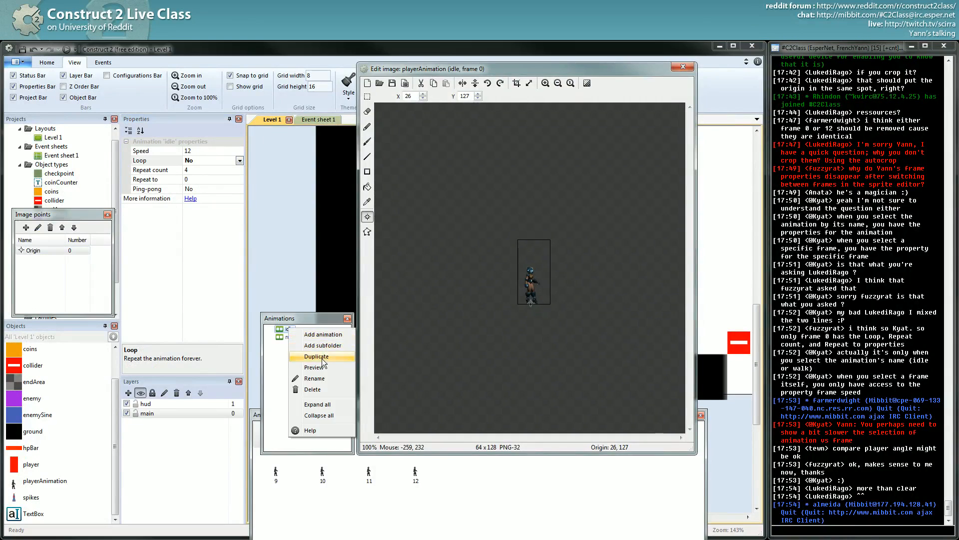
{"action": "left_click", "coordinate": [314, 368]}
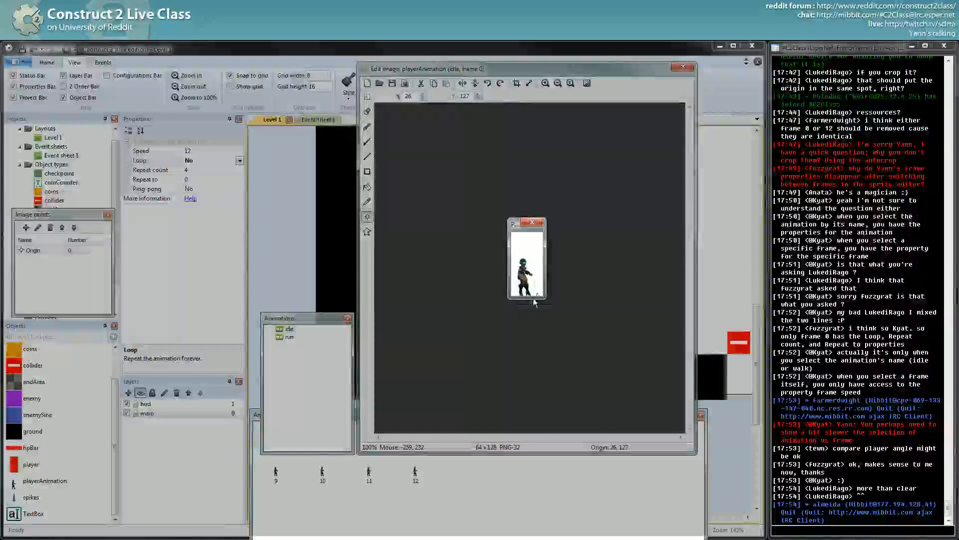
{"action": "left_click", "coordinate": [532, 222]}
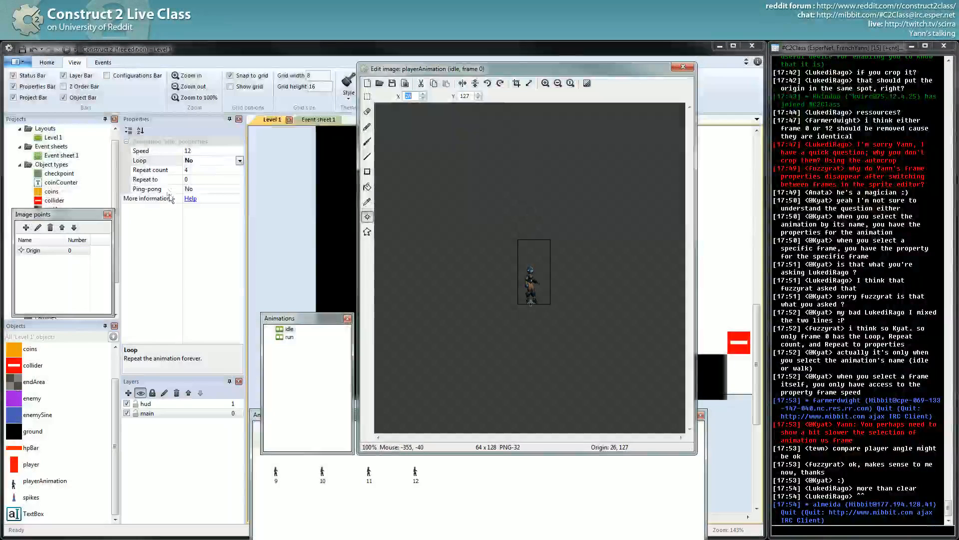
- Set the idle animation's Loop back to Yes and its repeat count to 1
{"action": "left_click", "coordinate": [239, 161]}
{"action": "left_click", "coordinate": [233, 168]}
{"action": "left_click", "coordinate": [222, 170]}
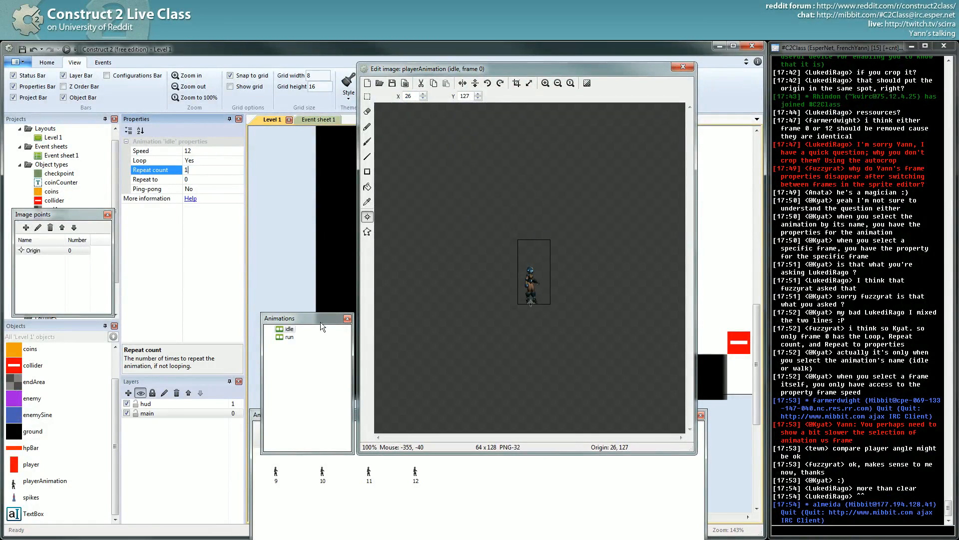
{"action": "type", "text": "1"}
- Set the run animation's repeat count to 4 and Loop to No, and preview the animation
{"action": "left_click", "coordinate": [289, 336]}
{"action": "left_click", "coordinate": [233, 171]}
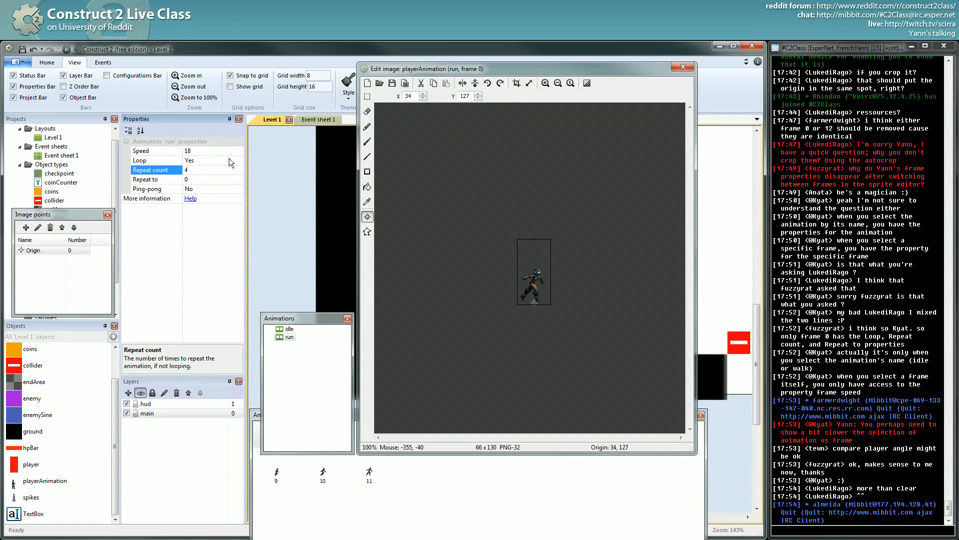
{"action": "left_click", "coordinate": [238, 159]}
{"action": "left_click", "coordinate": [239, 160]}
{"action": "left_click", "coordinate": [236, 174]}
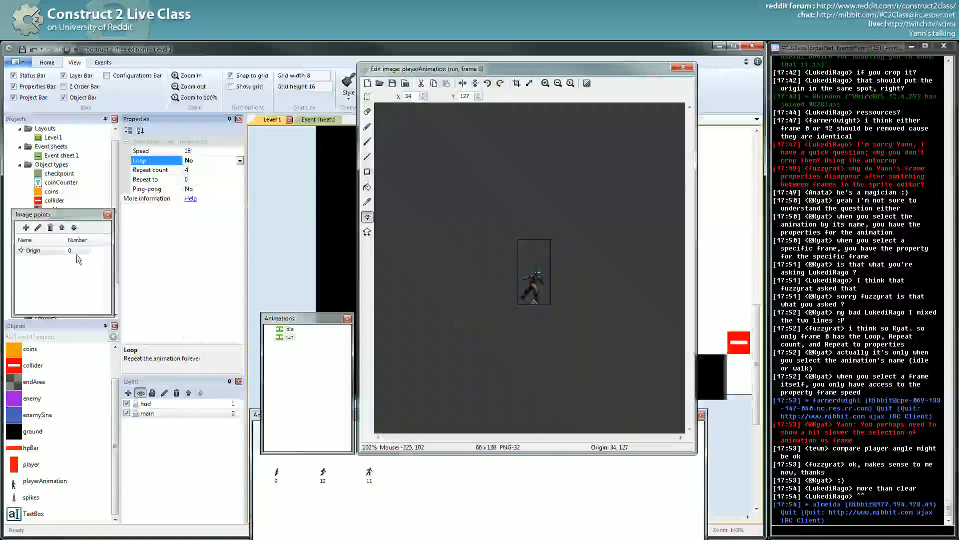
{"action": "right_click", "coordinate": [294, 337]}
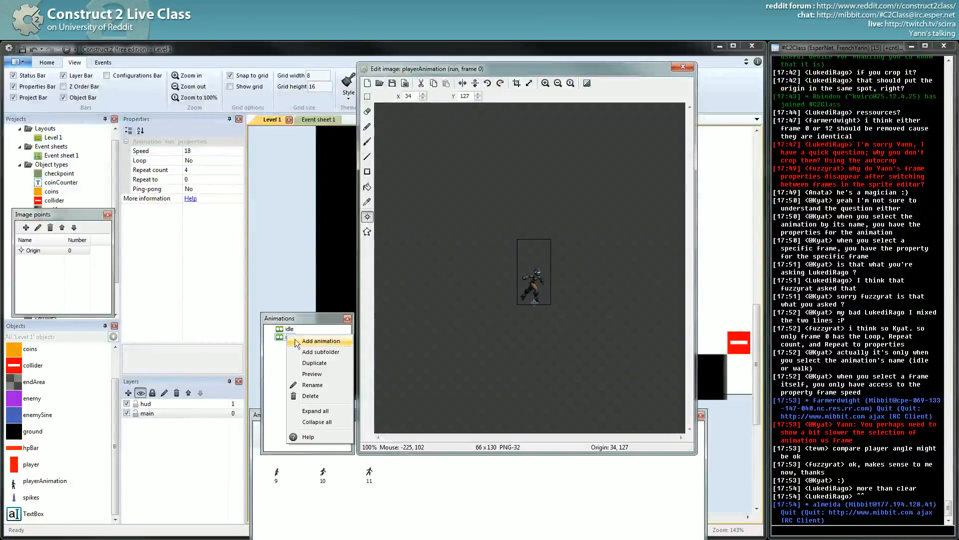
{"action": "left_click", "coordinate": [311, 374]}
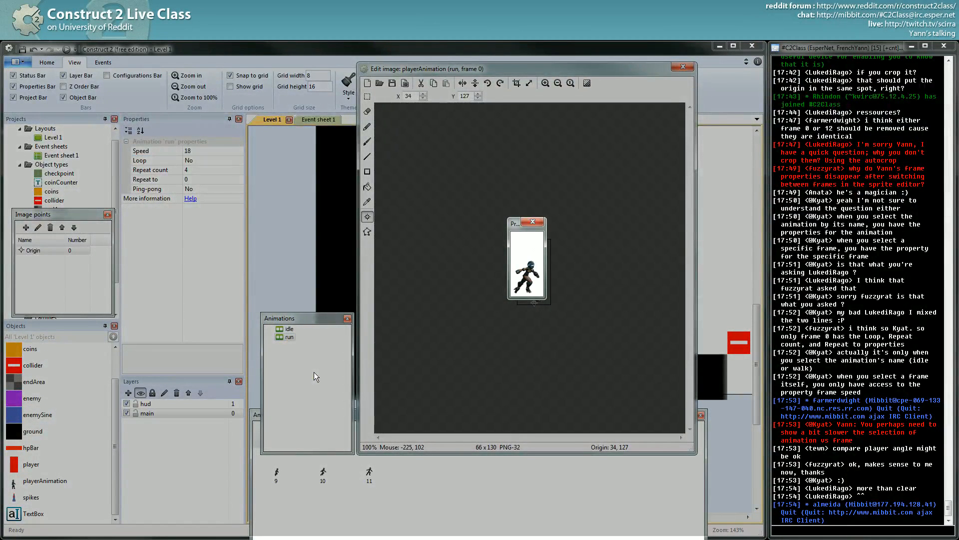
{"action": "left_click", "coordinate": [533, 221]}
- Set the run animation's repeat count back to 1 and its Loop to Yes
{"action": "left_click", "coordinate": [211, 171]}
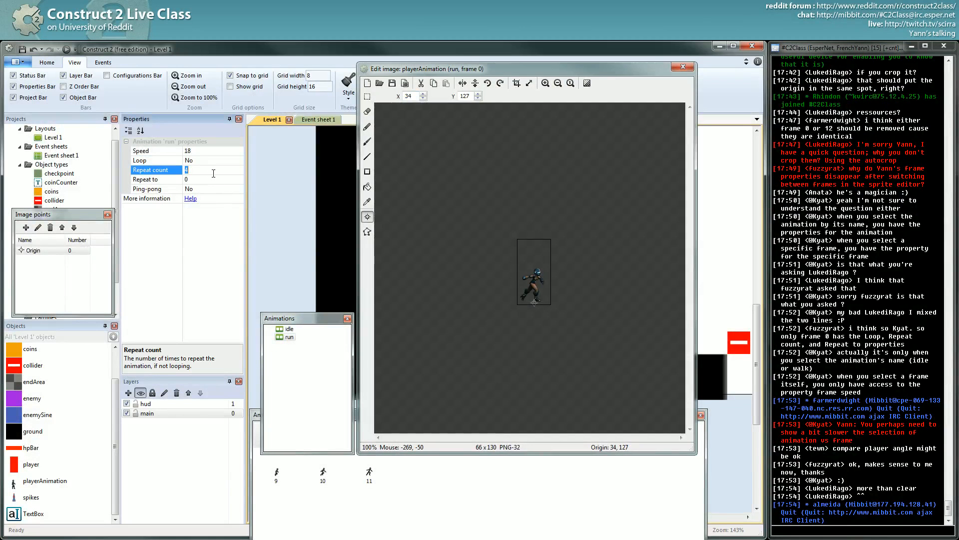
{"action": "type", "text": "1"}
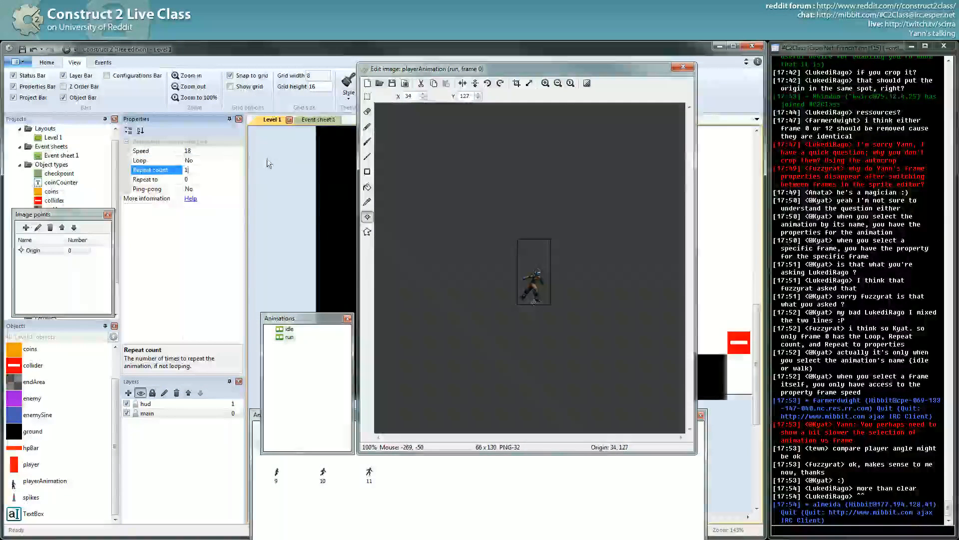
{"action": "double_click", "coordinate": [238, 159]}
- Bring up the run animation's frames, then switch to the idle animation and set its Repeat to value to 6
{"action": "left_click", "coordinate": [210, 178]}
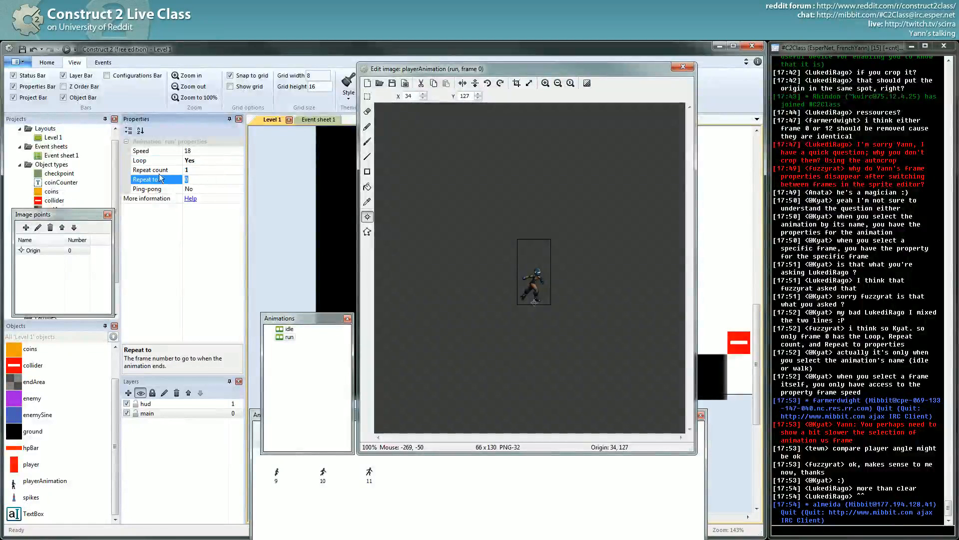
{"action": "left_click", "coordinate": [413, 517]}
{"action": "left_click", "coordinate": [563, 434]}
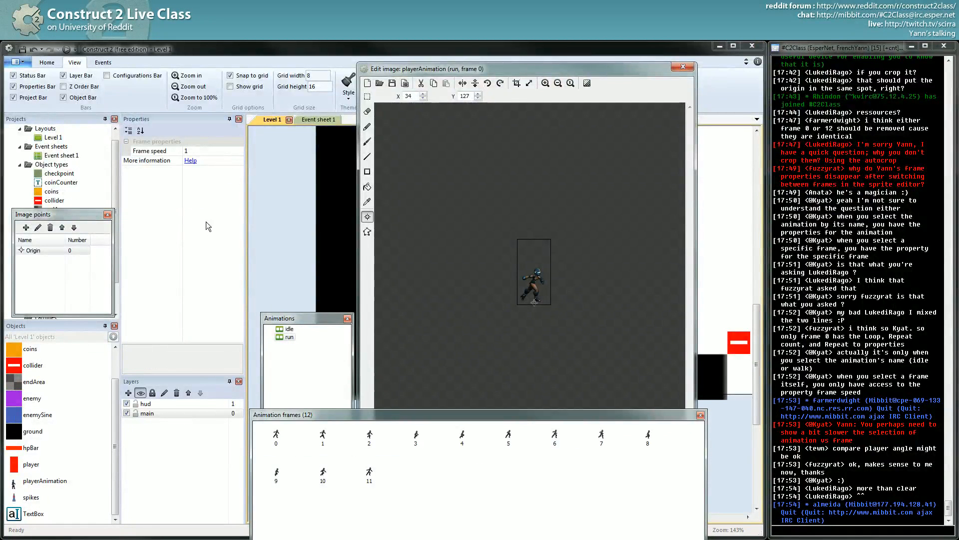
{"action": "left_click", "coordinate": [289, 328]}
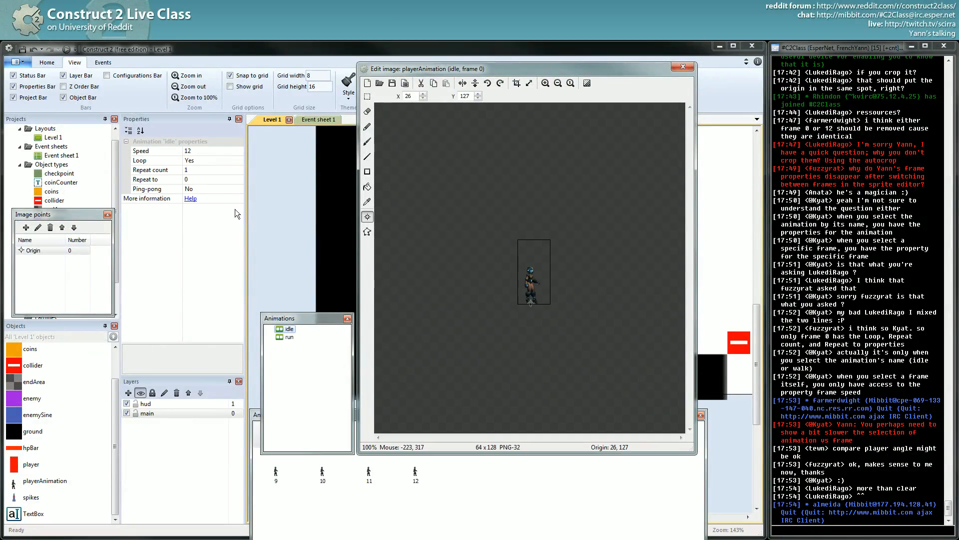
{"action": "left_click", "coordinate": [214, 179]}
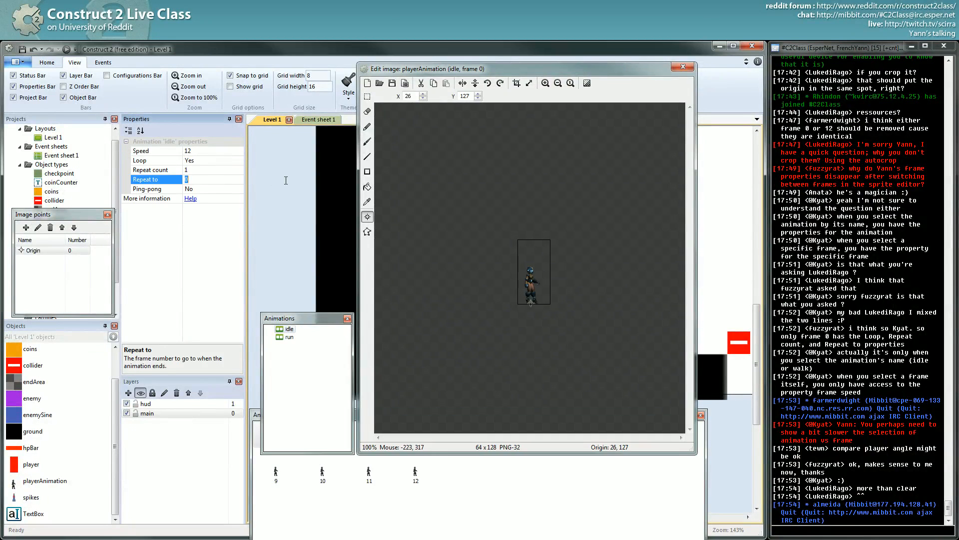
- Add a new animation to the playerAnimation sprite and preview the run animation
{"action": "right_click", "coordinate": [305, 332]}
{"action": "left_click", "coordinate": [309, 335]}
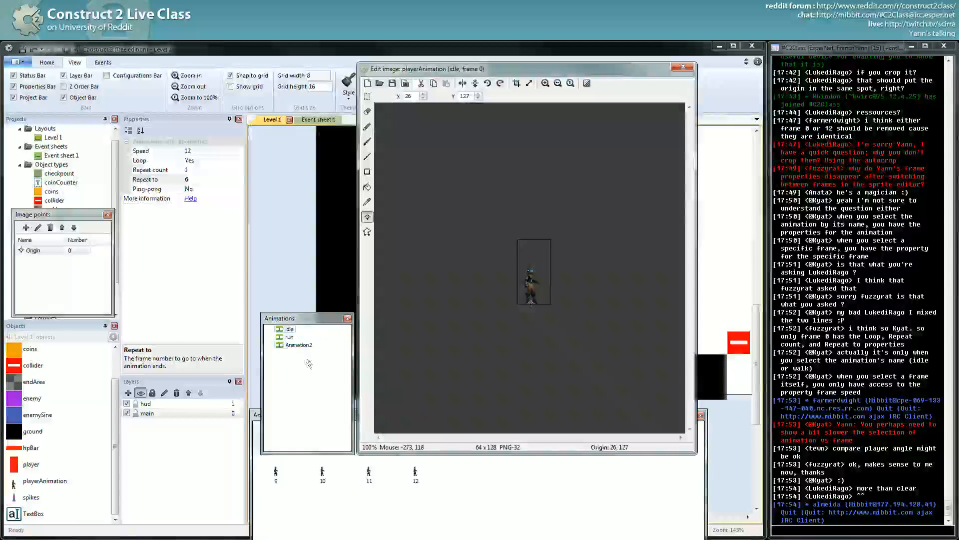
{"action": "right_click", "coordinate": [290, 336]}
{"action": "left_click", "coordinate": [310, 378]}
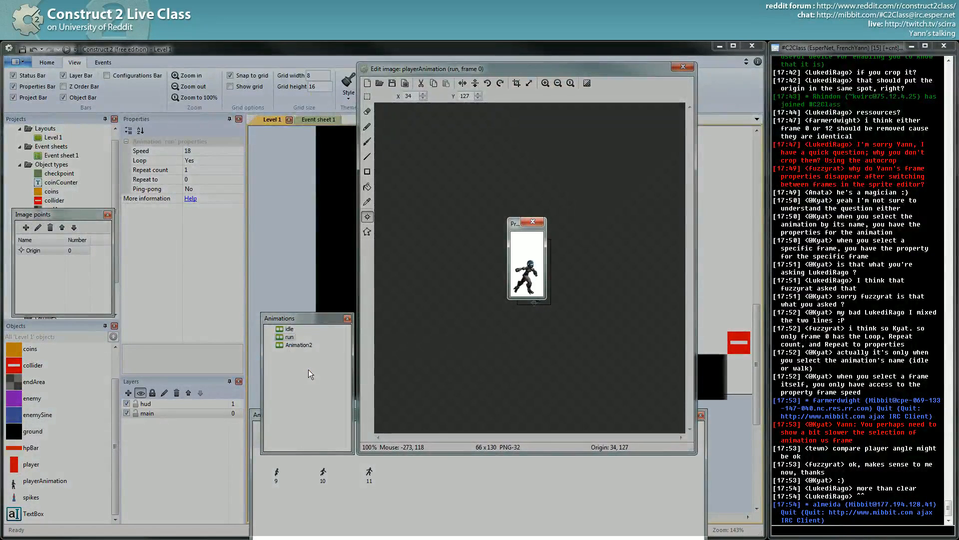
- Set the run animation's Repeat to value to 6 and preview the animation
{"action": "left_click", "coordinate": [533, 222]}
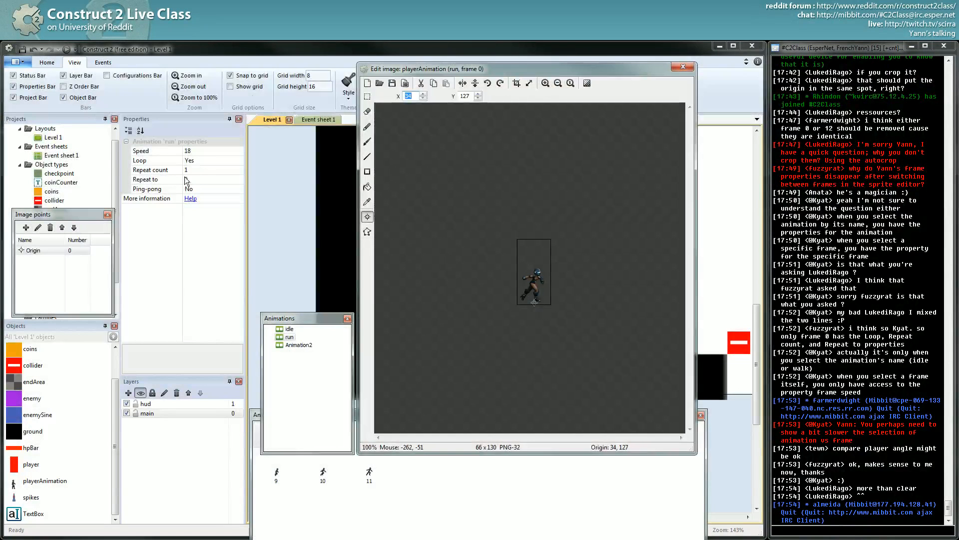
{"action": "left_click", "coordinate": [312, 503]}
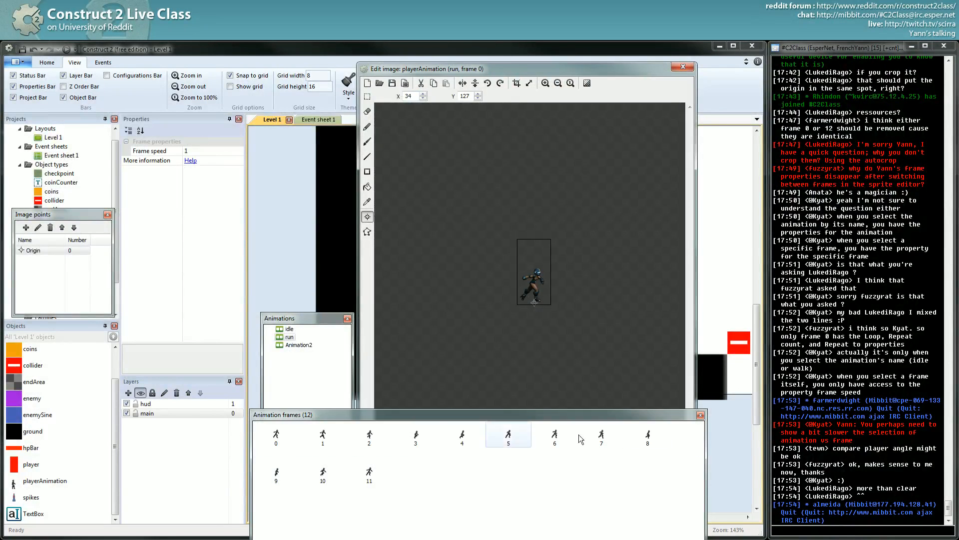
{"action": "left_click", "coordinate": [290, 337]}
{"action": "left_click", "coordinate": [290, 337]}
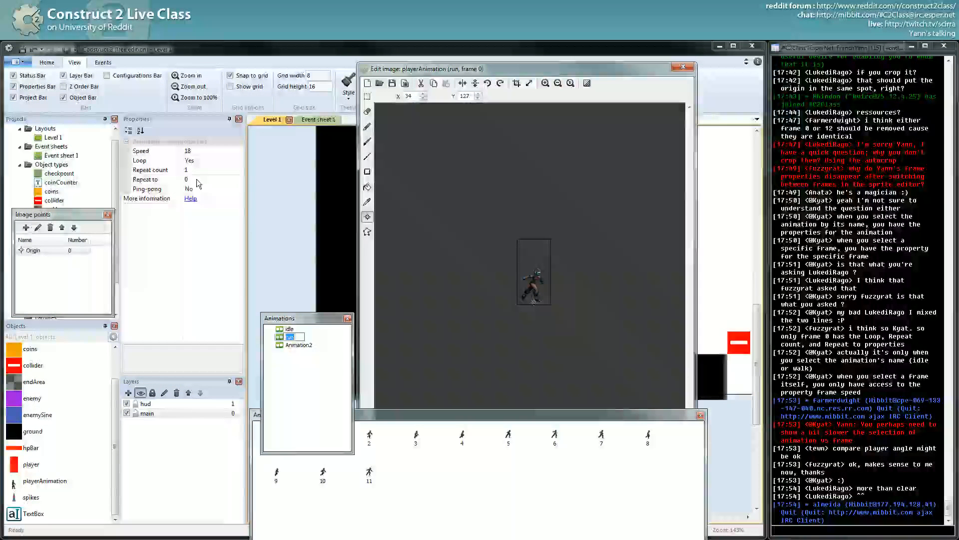
{"action": "key", "text": "Escape"}
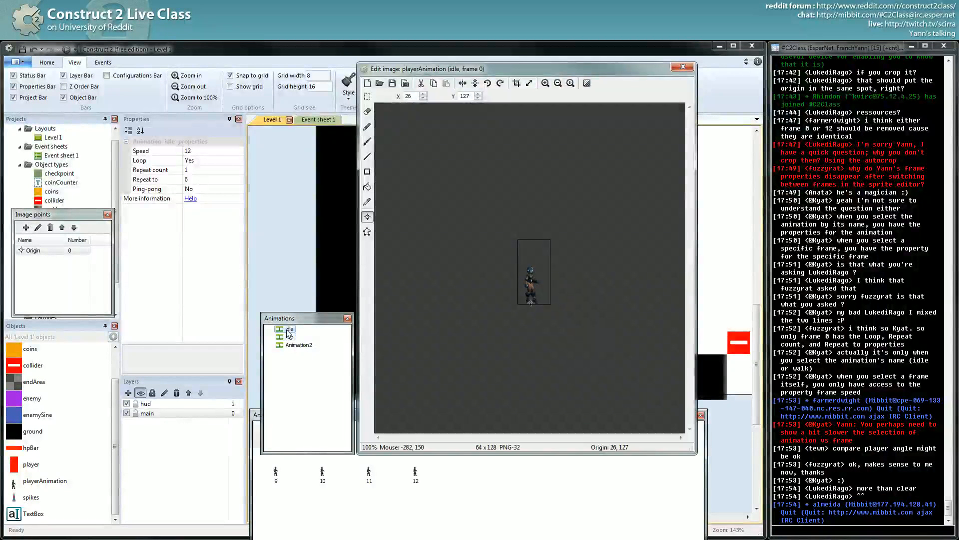
{"action": "left_click", "coordinate": [196, 177]}
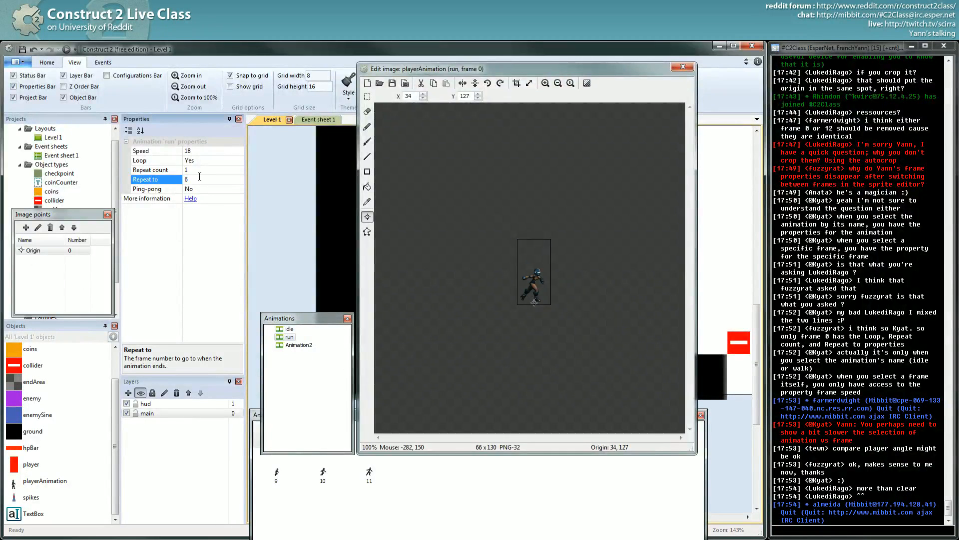
{"action": "left_click", "coordinate": [290, 337]}
{"action": "right_click", "coordinate": [290, 338]}
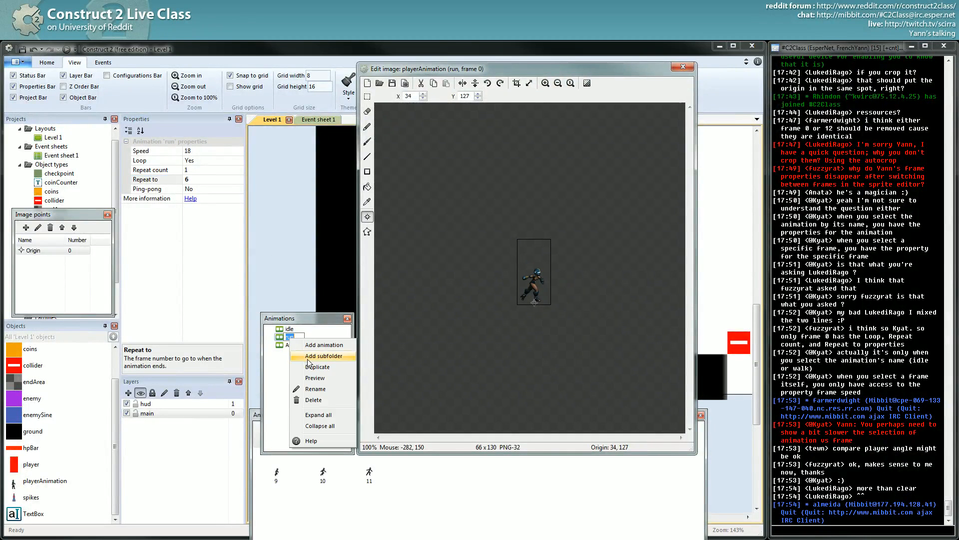
{"action": "left_click", "coordinate": [314, 378]}
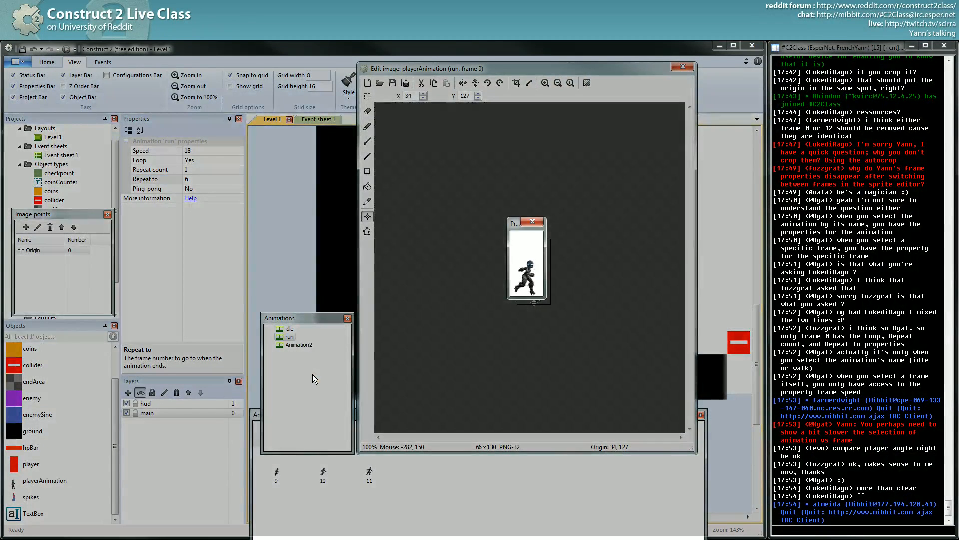
{"action": "left_click", "coordinate": [534, 222]}
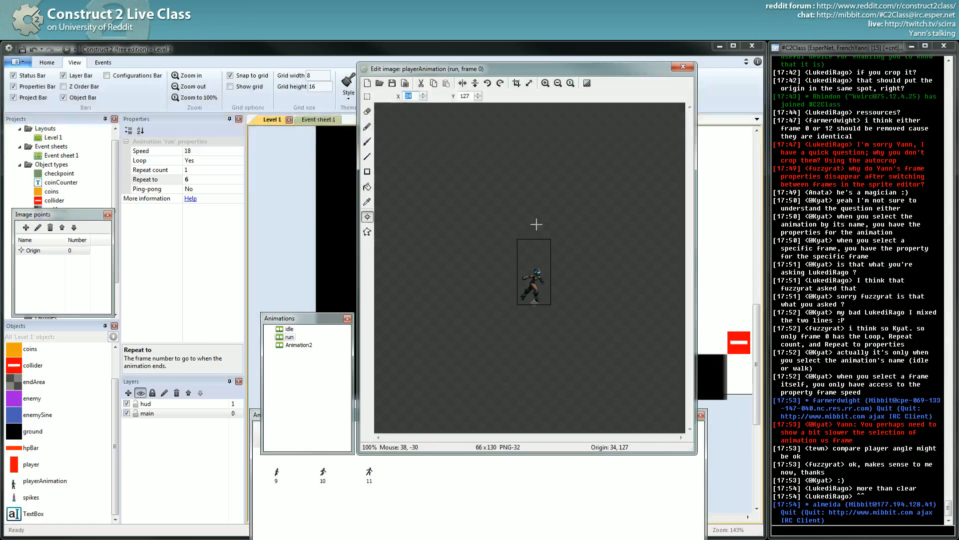
- Set the run animation's Repeat to value to 9 and preview the animation again
{"action": "left_click", "coordinate": [202, 178]}
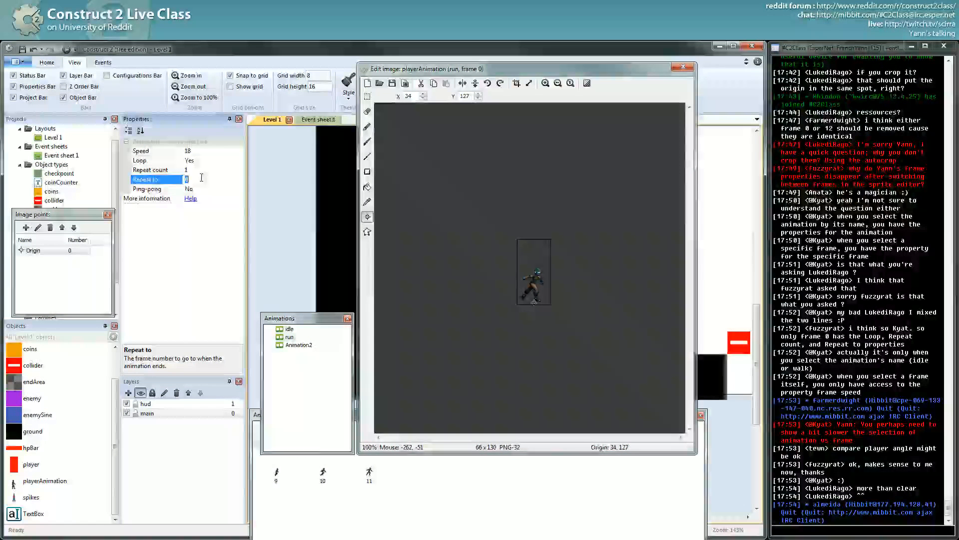
{"action": "type", "text": "9"}
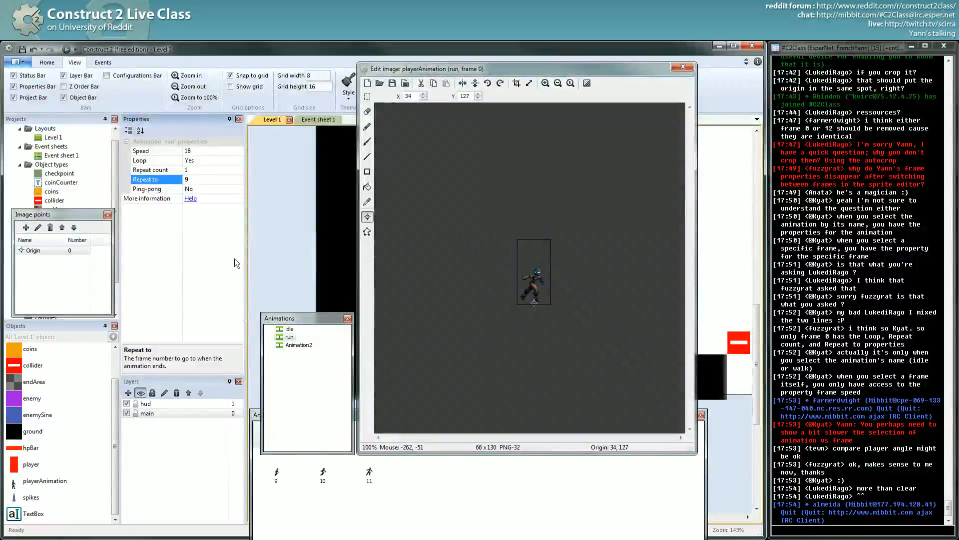
{"action": "right_click", "coordinate": [290, 338]}
{"action": "left_click", "coordinate": [311, 376]}
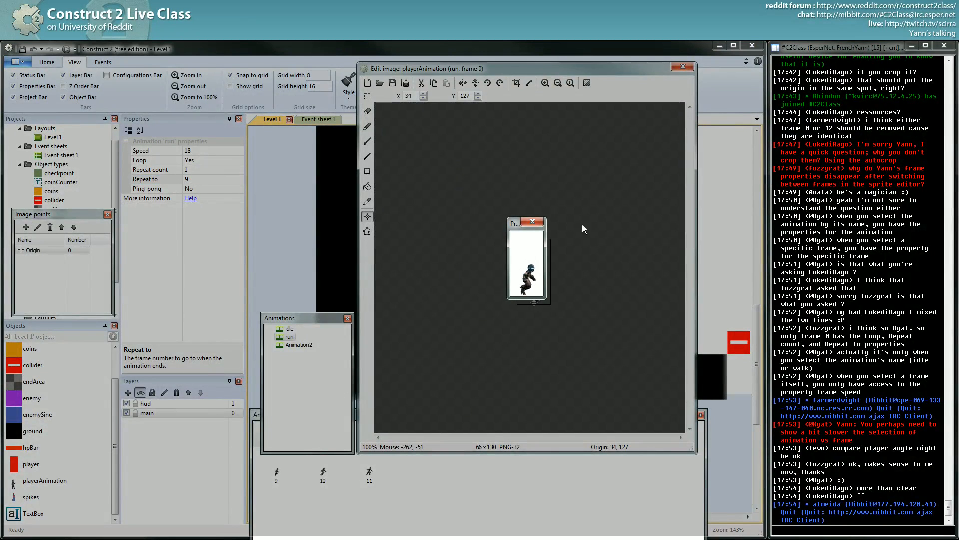
{"action": "left_click", "coordinate": [535, 222]}
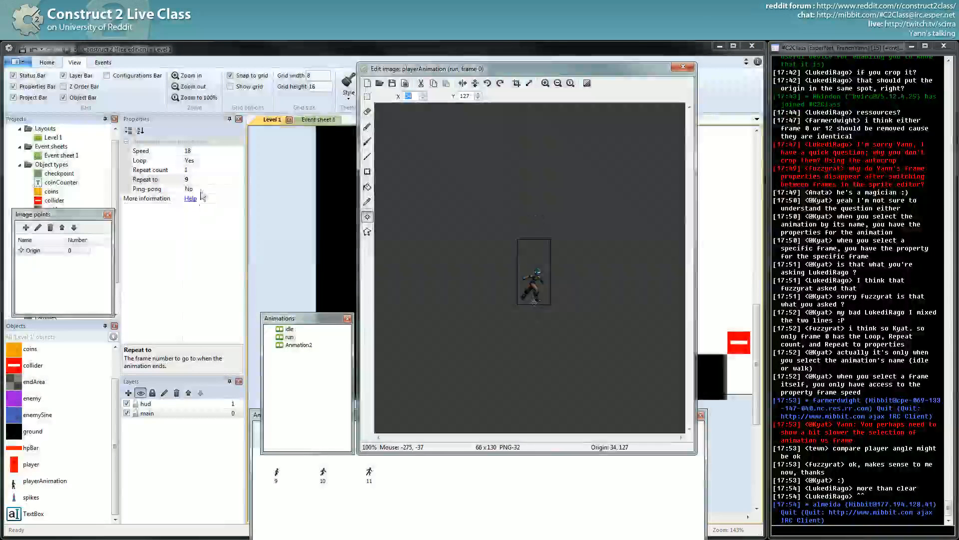
- Set the run animation's Repeat to value back to 0, and bring up its frame 11
{"action": "left_click", "coordinate": [223, 182]}
{"action": "type", "text": "0"}
{"action": "key", "text": "Return"}
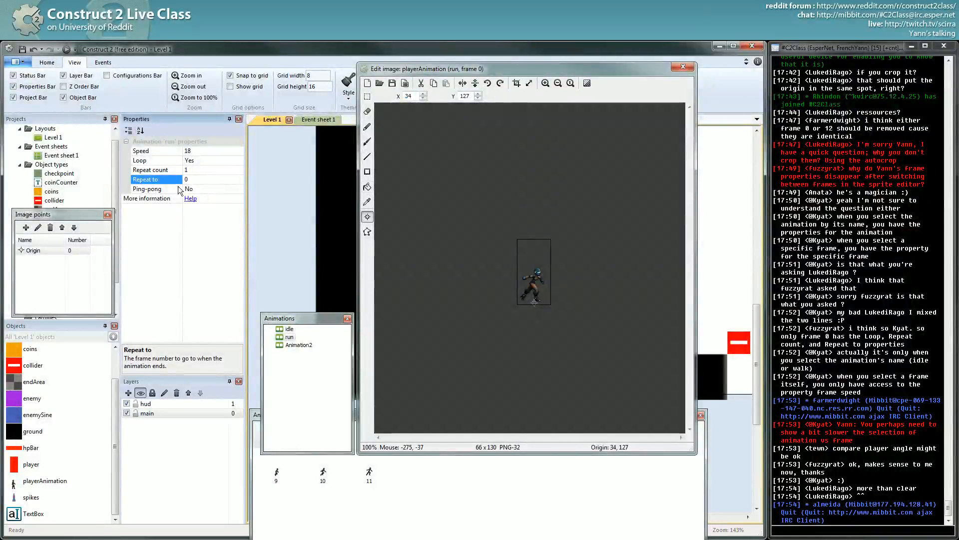
{"action": "left_click", "coordinate": [259, 453]}
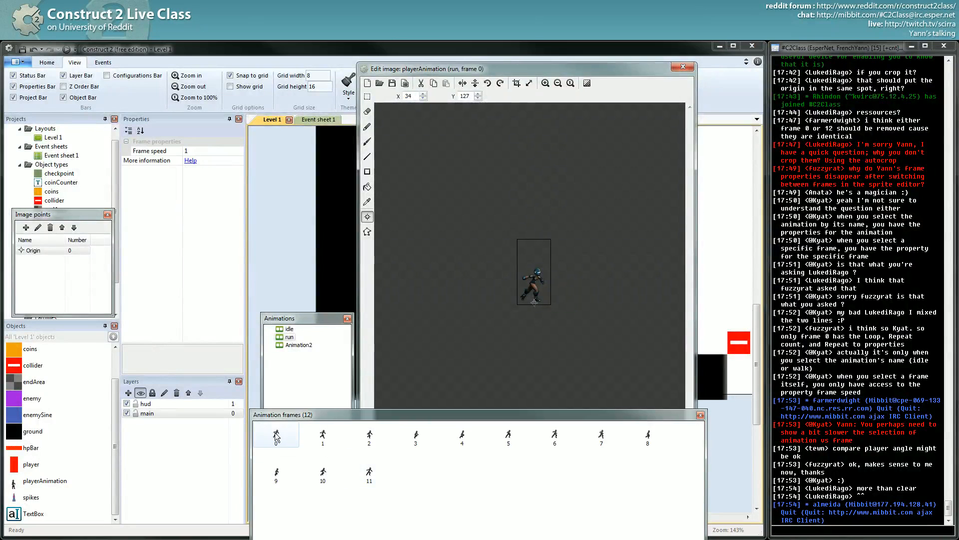
{"action": "left_click", "coordinate": [368, 476]}
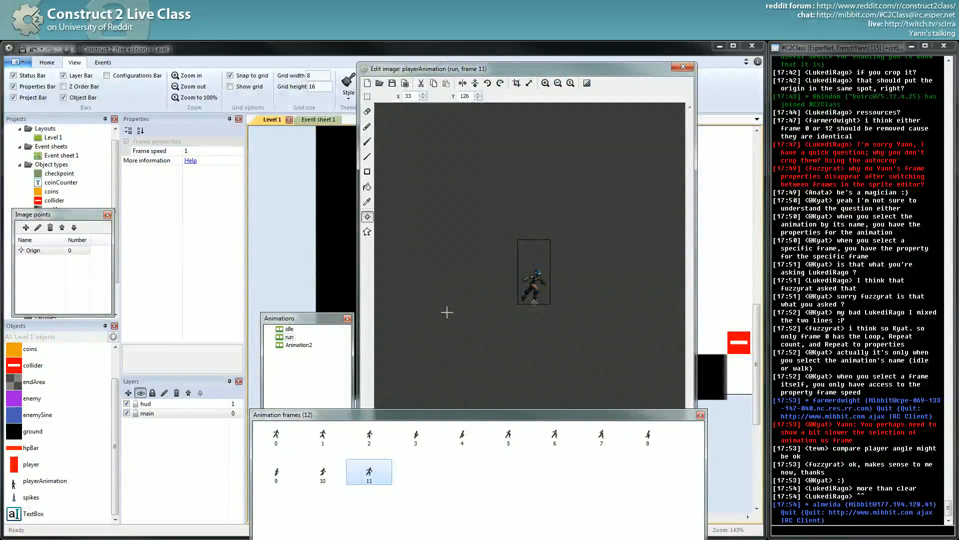
- Delete Animation2 from the playerAnimation sprite, close the image editor and select the sprite in the layout
{"action": "right_click", "coordinate": [299, 347]}
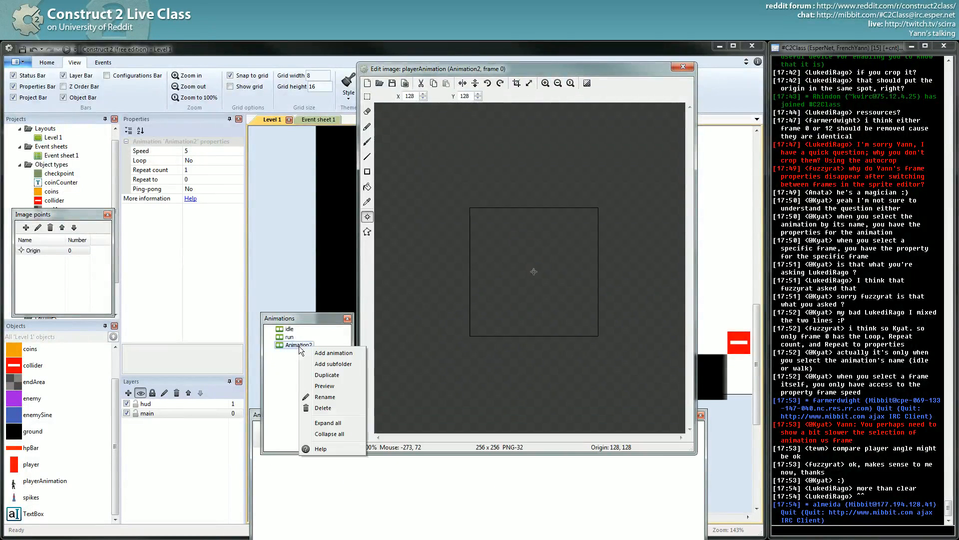
{"action": "left_click", "coordinate": [335, 399]}
{"action": "left_click", "coordinate": [320, 411]}
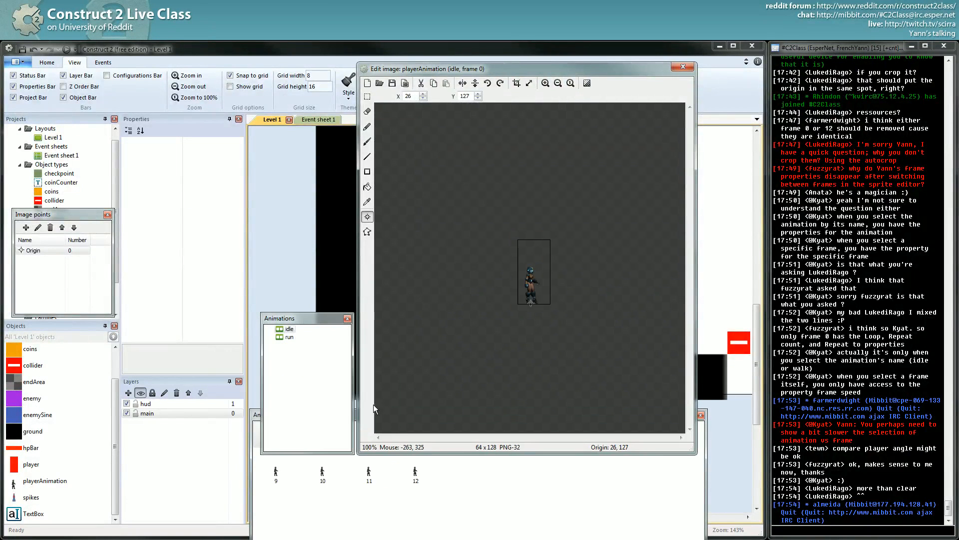
{"action": "left_click", "coordinate": [685, 67]}
{"action": "left_click", "coordinate": [549, 286]}
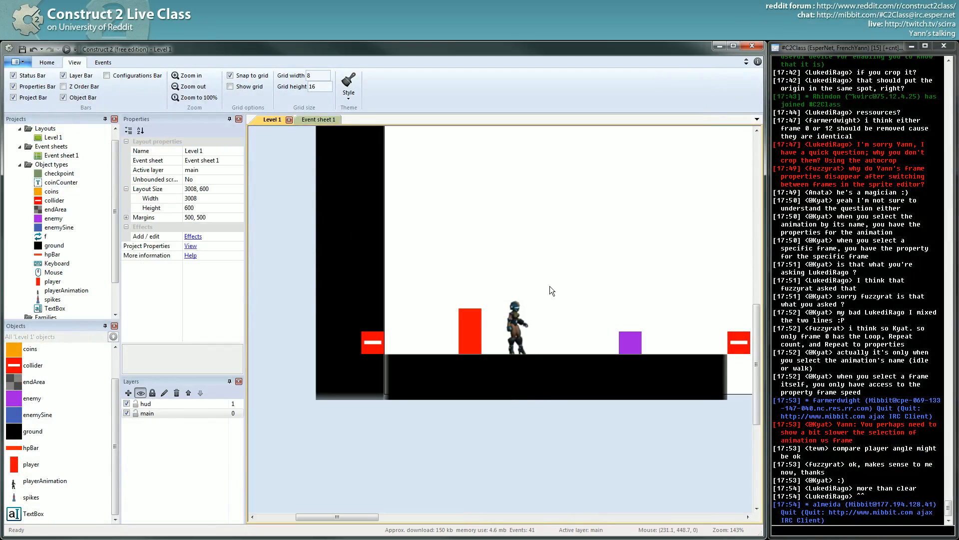
{"action": "scroll", "coordinate": [575, 282], "scroll_direction": "up", "scroll_amount": 1}
{"action": "left_click", "coordinate": [515, 346]}
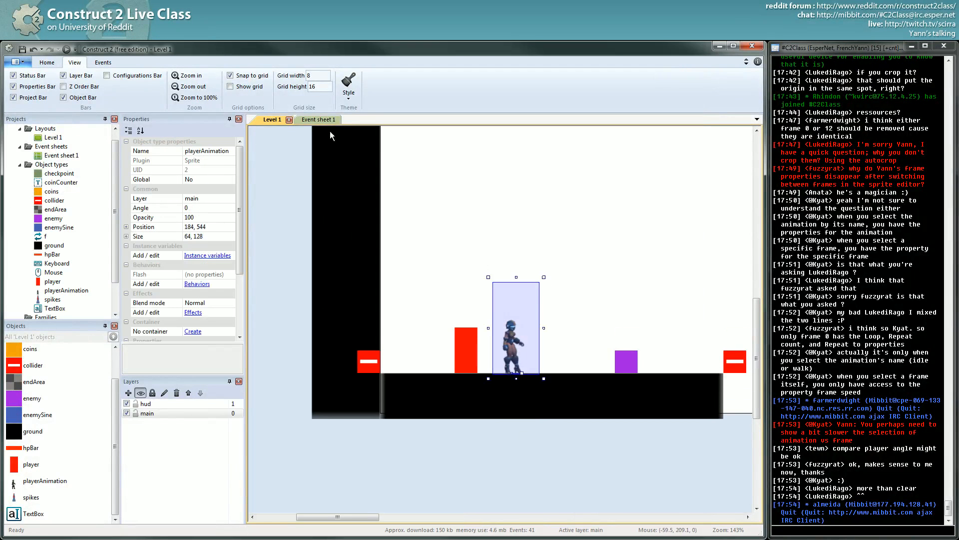
- Delete the empty event in the Animation group of Event sheet 1, under the Right arrow event
{"action": "left_click", "coordinate": [322, 119]}
{"action": "left_click", "coordinate": [342, 358]}
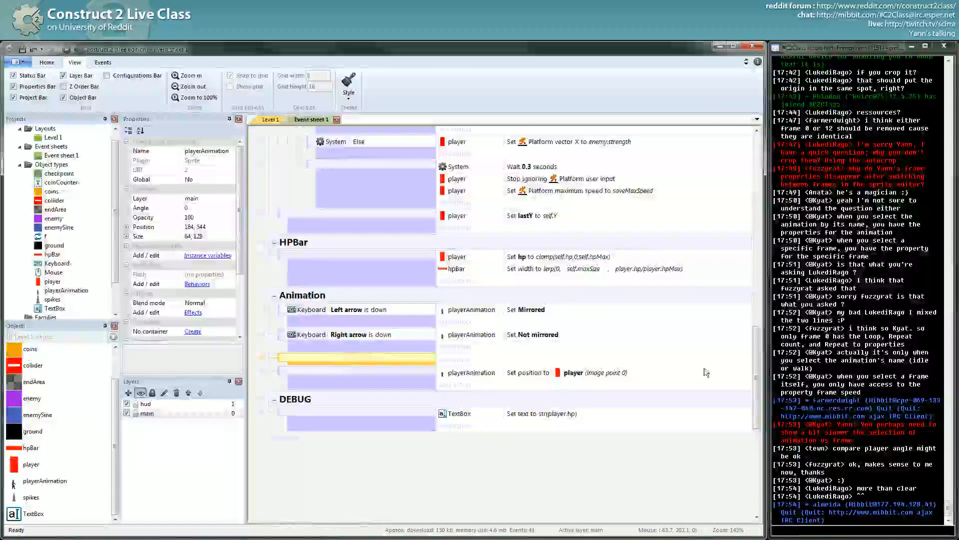
{"action": "key", "text": "Delete"}
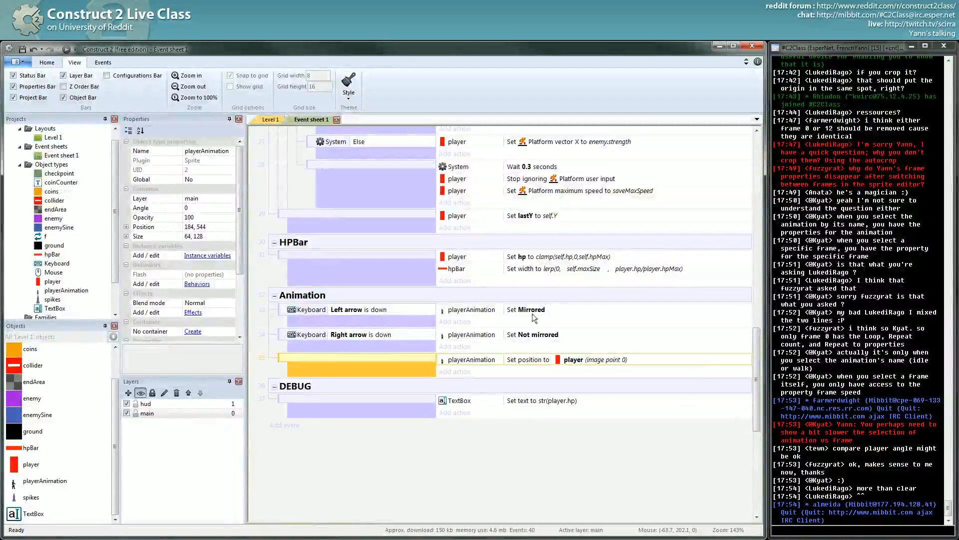
{"action": "left_click", "coordinate": [532, 310]}
{"action": "left_click", "coordinate": [527, 335]}
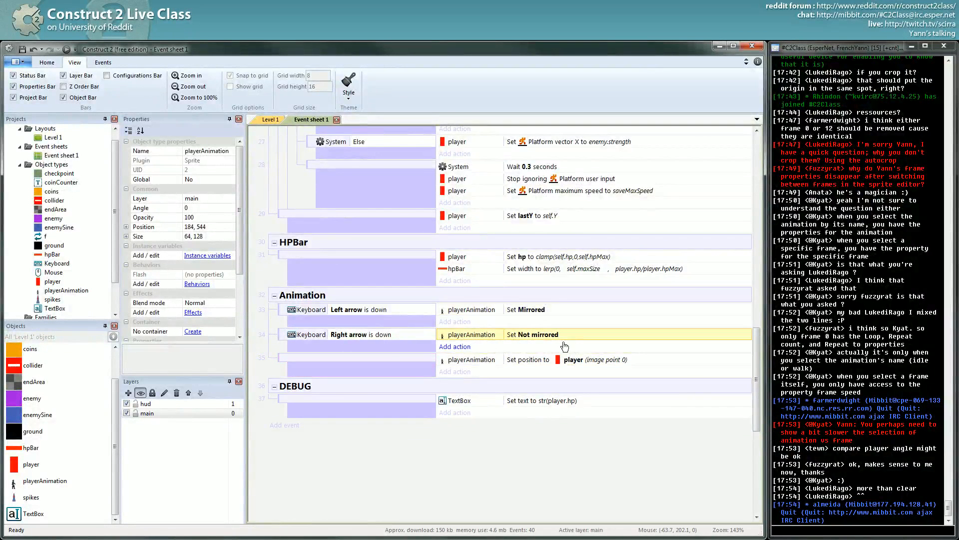
- Add a blank event after the Set position event in the Animation group, at the same level rather than as a sub-event
{"action": "left_click", "coordinate": [398, 358]}
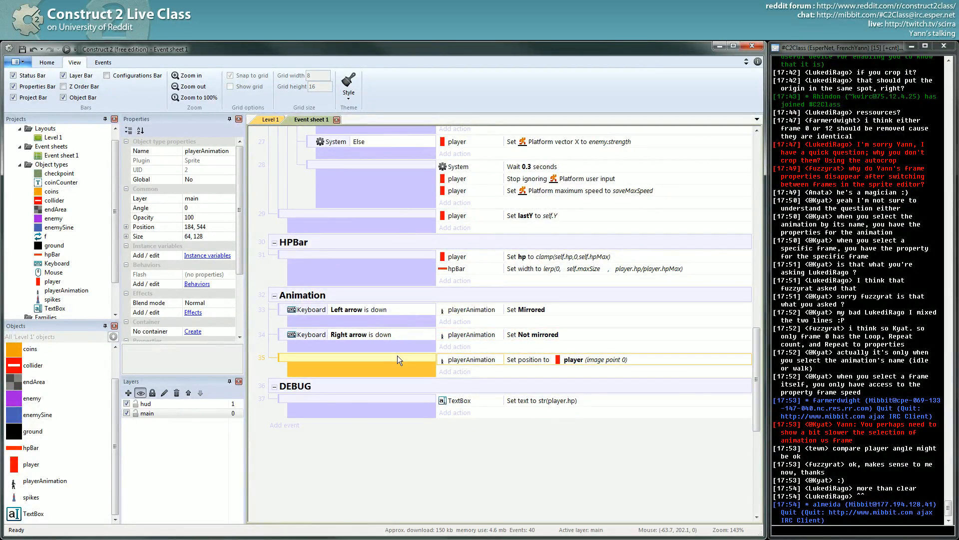
{"action": "key", "text": "b"}
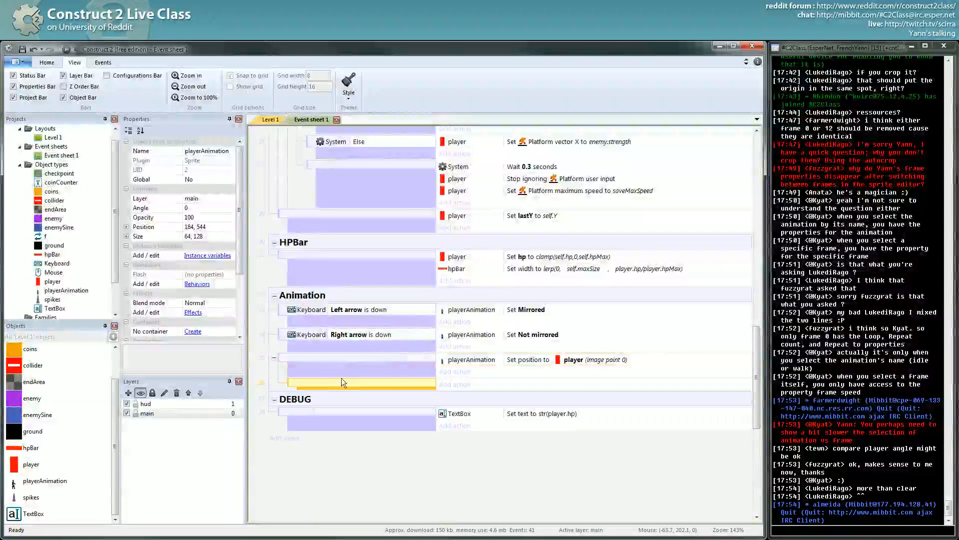
{"action": "left_click_drag", "start_coordinate": [302, 382], "coordinate": [283, 358]}
{"action": "left_click", "coordinate": [284, 370]}
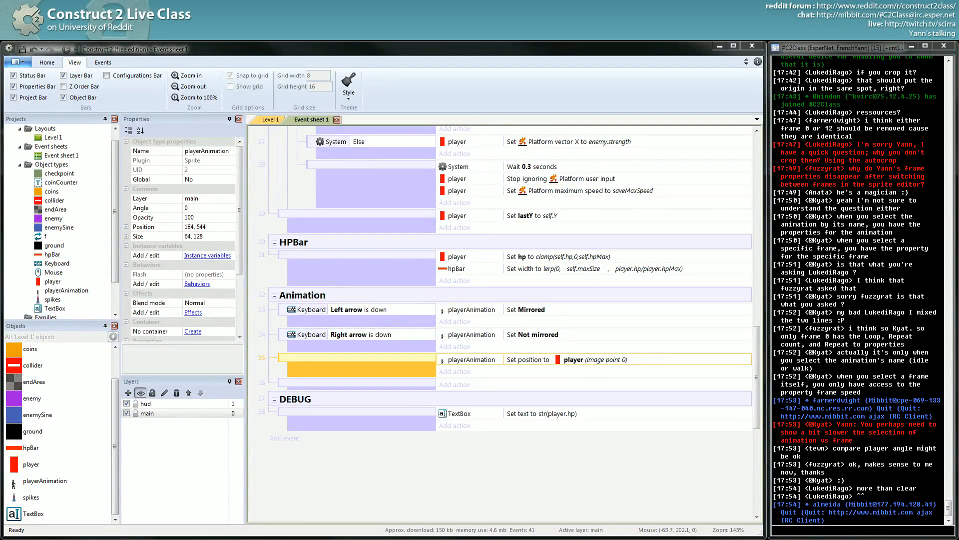
- Give the blank event the player's Platform On moved condition
{"action": "double_click", "coordinate": [317, 382]}
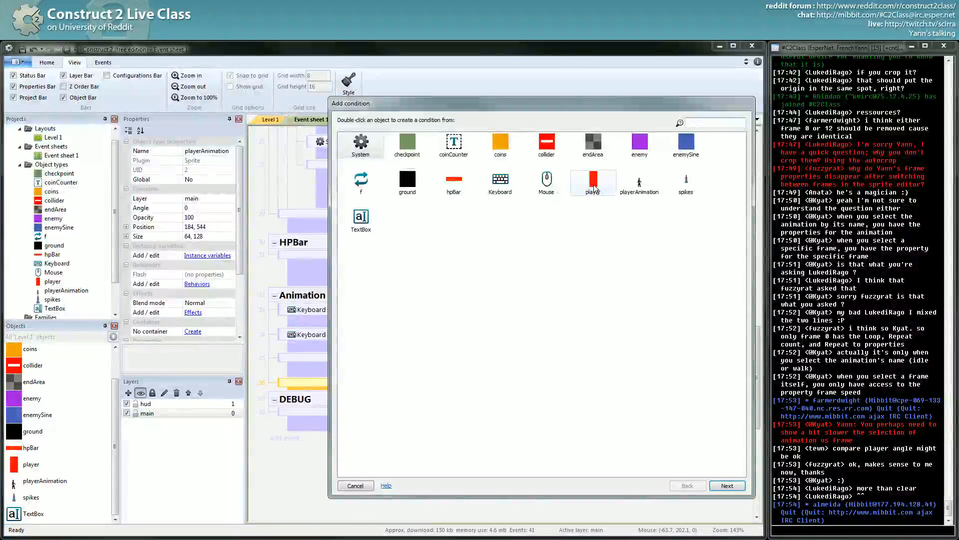
{"action": "double_click", "coordinate": [595, 183]}
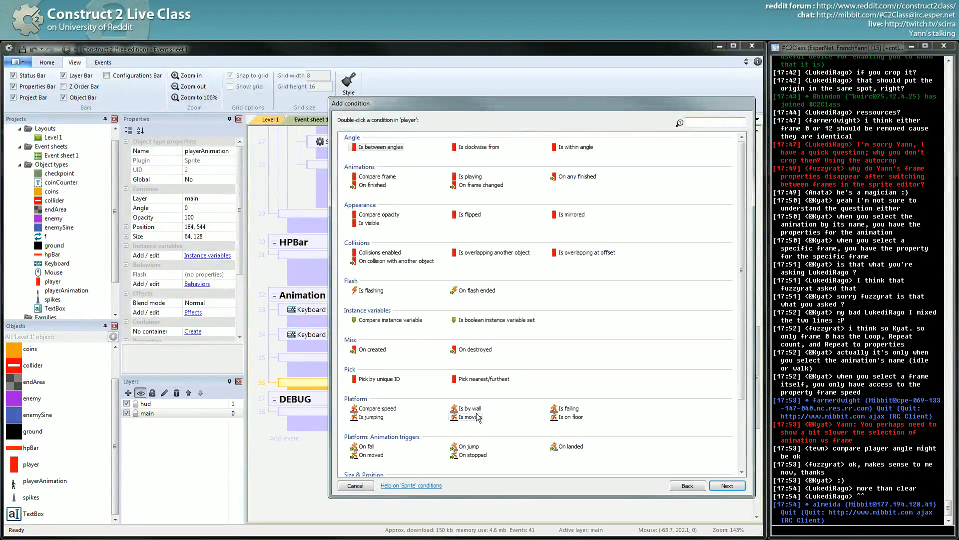
{"action": "double_click", "coordinate": [376, 455]}
- Add an action to the On moved event that sets playerAnimation's animation to "run", playing from the beginning
{"action": "left_click", "coordinate": [455, 385]}
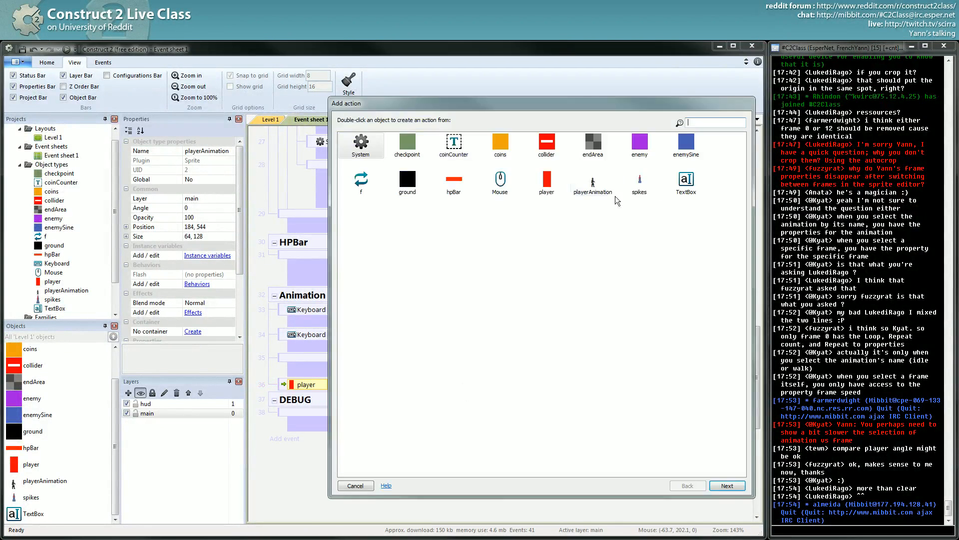
{"action": "double_click", "coordinate": [594, 185]}
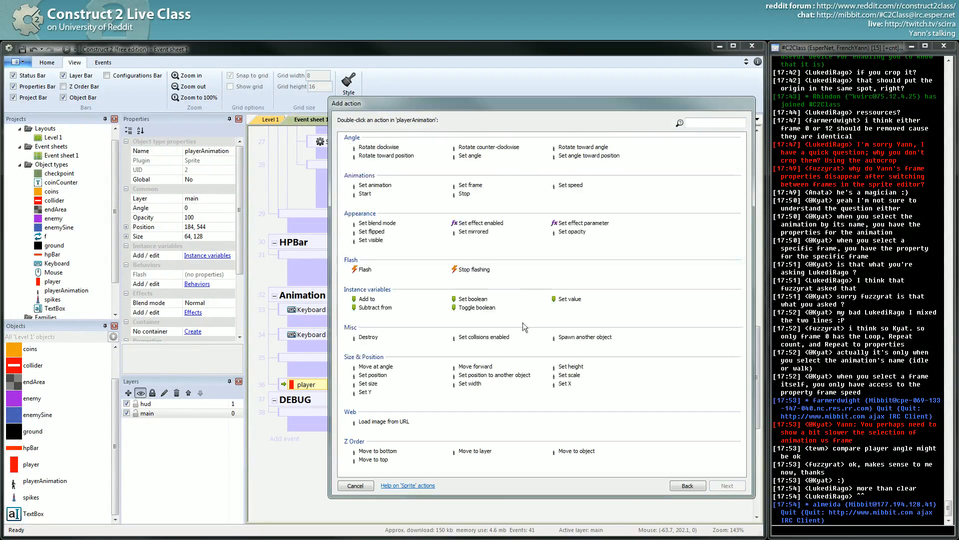
{"action": "double_click", "coordinate": [375, 185]}
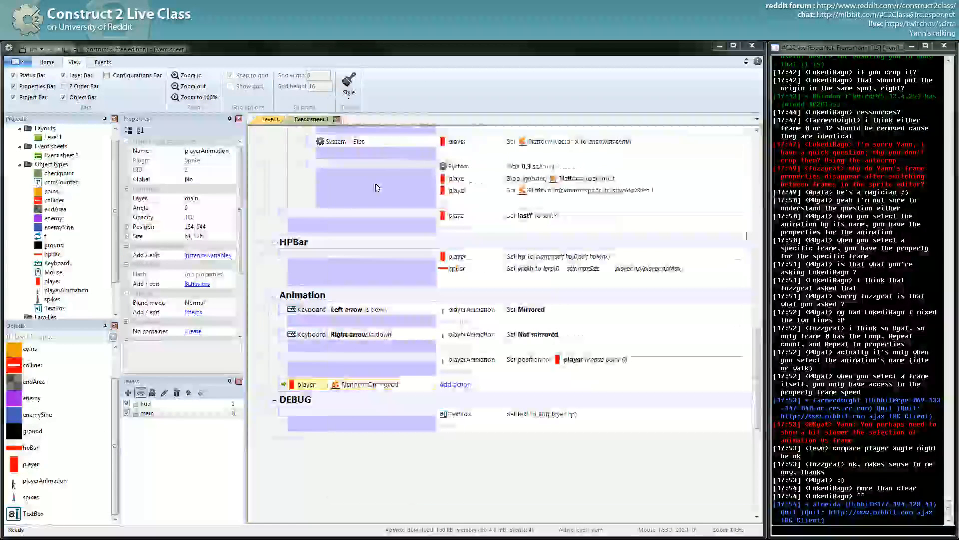
{"action": "type", "text": "run\""}
{"action": "key", "text": "Return"}
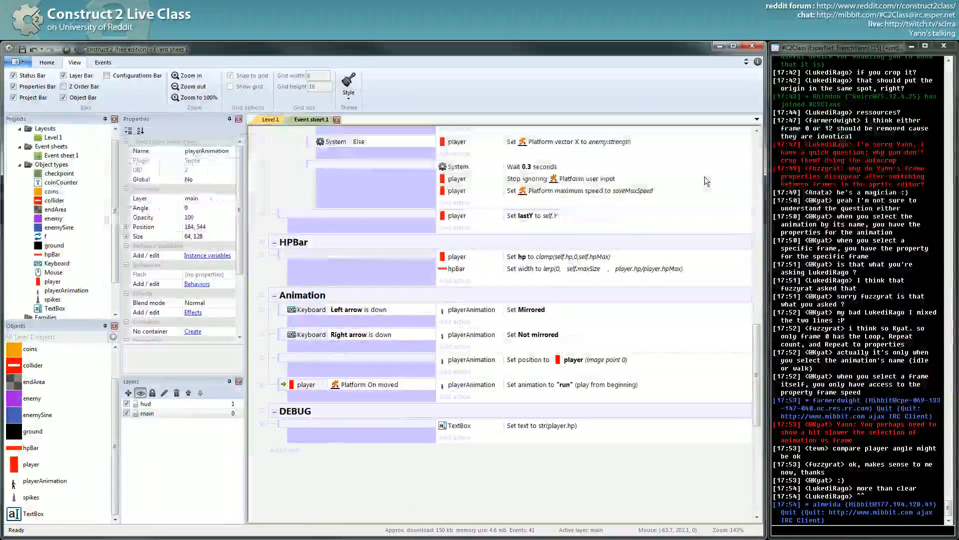
- Duplicate the player's On moved event and change the copy's condition to Platform On stopped
{"action": "key", "text": "ctrl+c"}
{"action": "key", "text": "ctrl+v"}
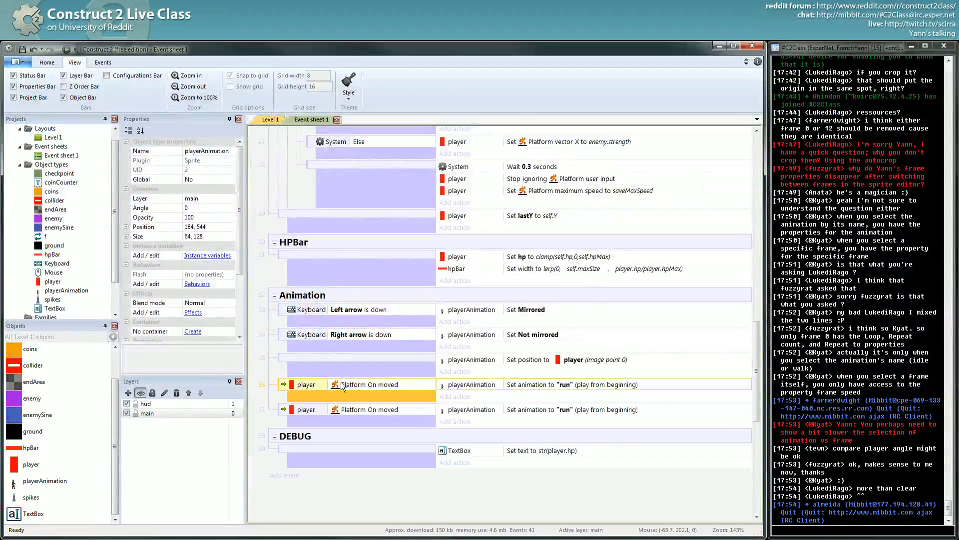
{"action": "double_click", "coordinate": [362, 409]}
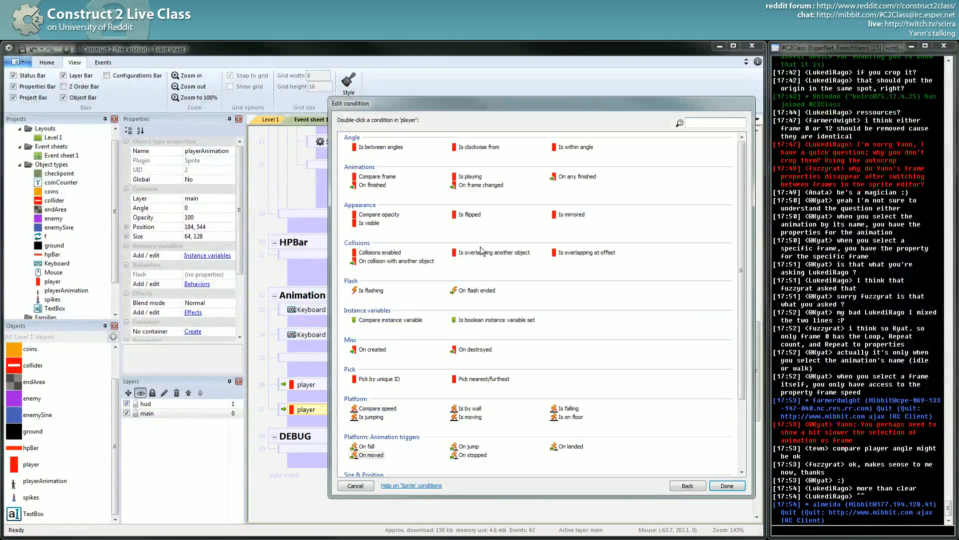
{"action": "left_click", "coordinate": [489, 426]}
{"action": "scroll", "coordinate": [491, 428], "scroll_direction": "down", "scroll_amount": 1}
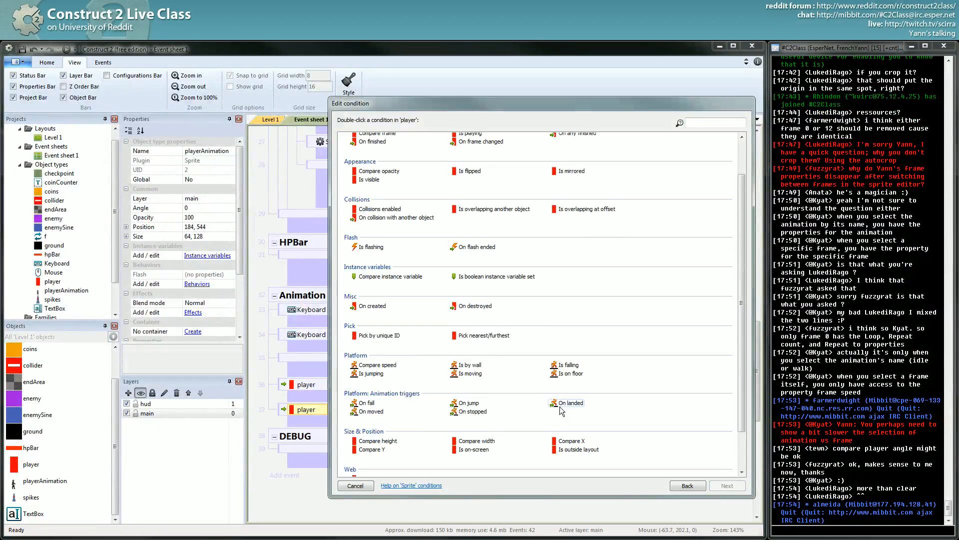
{"action": "double_click", "coordinate": [470, 411]}
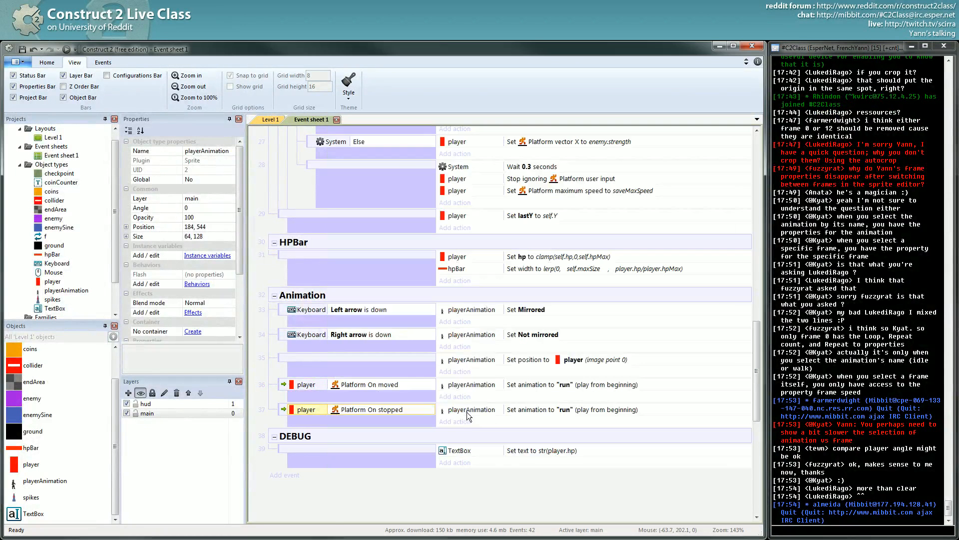
- Set the animation name in the On stopped event's playerAnimation action to "idle"
{"action": "double_click", "coordinate": [481, 411]}
{"action": "type", "text": "\""}
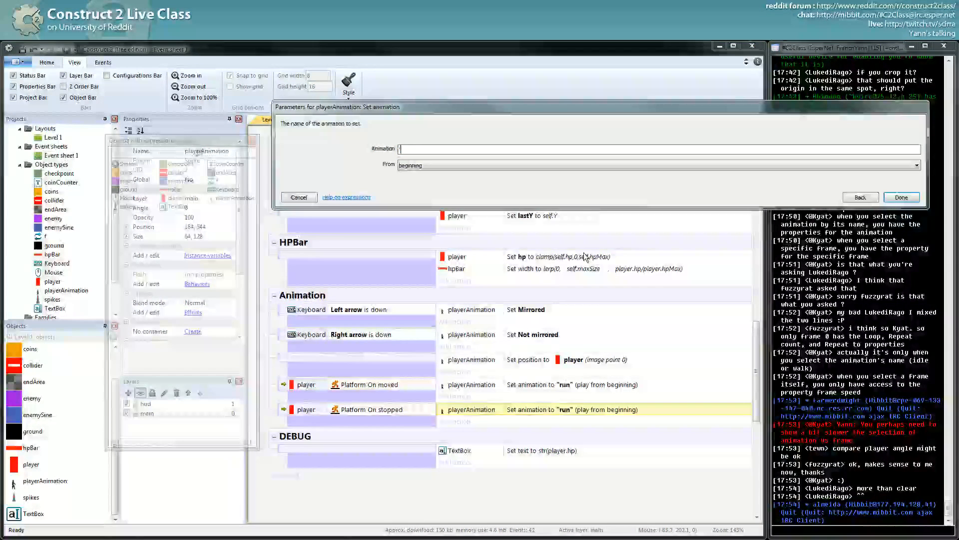
{"action": "type", "text": "idle\""}
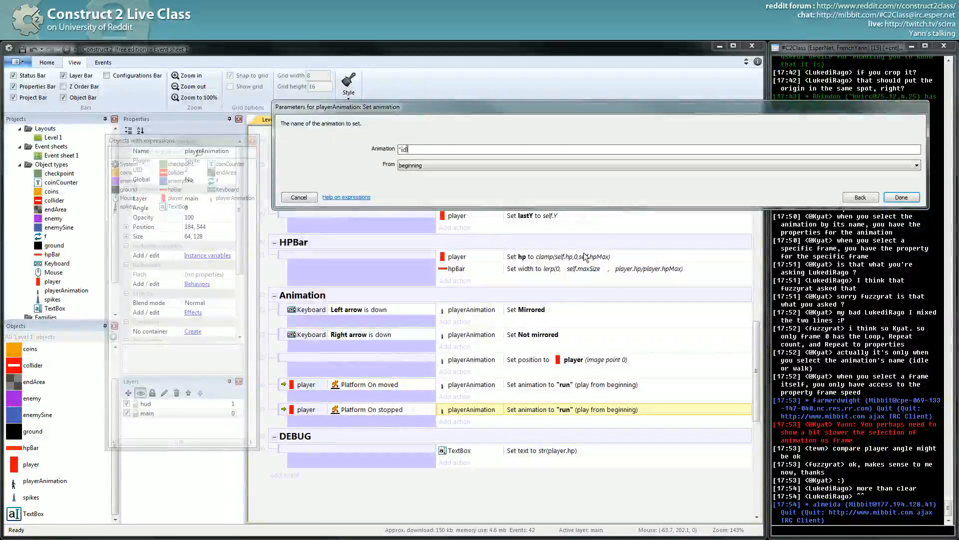
{"action": "key", "text": "Return"}
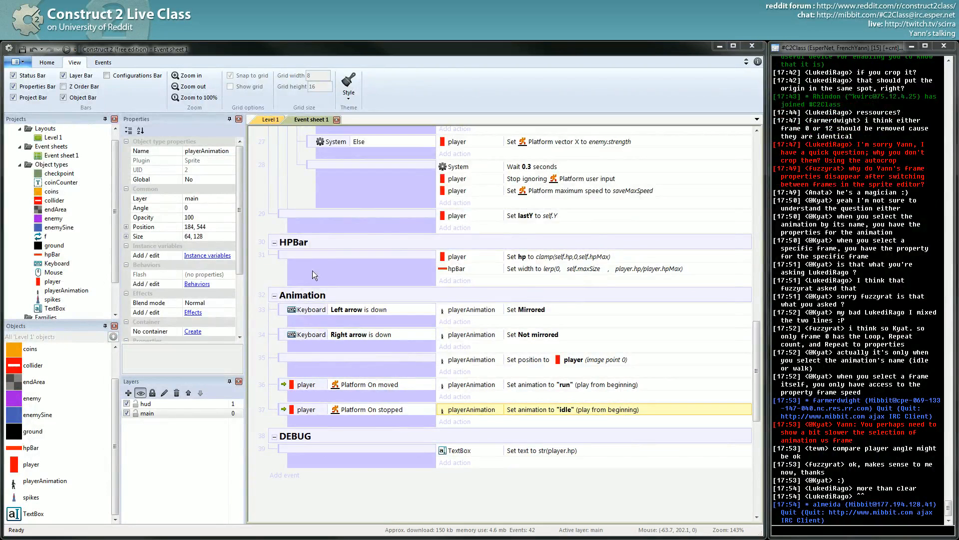
- Test the level in the browser preview, running and jumping in both directions to check the run and idle animations against the movement events
{"action": "key", "text": "alt+Tab"}
{"action": "key", "text": "alt+Tab"}
{"action": "left_click", "coordinate": [354, 261]}
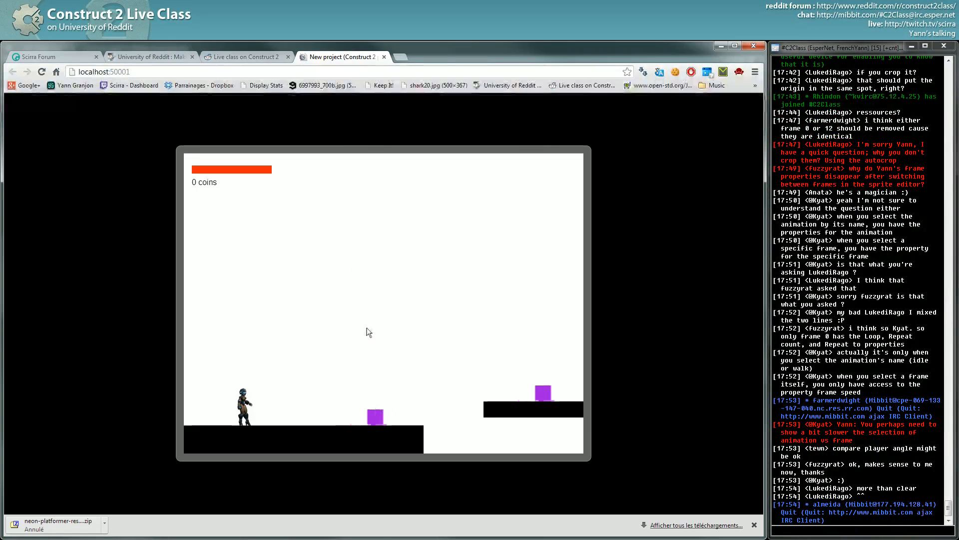
{"action": "key", "text": "Right"}
{"action": "key", "text": "Up"}
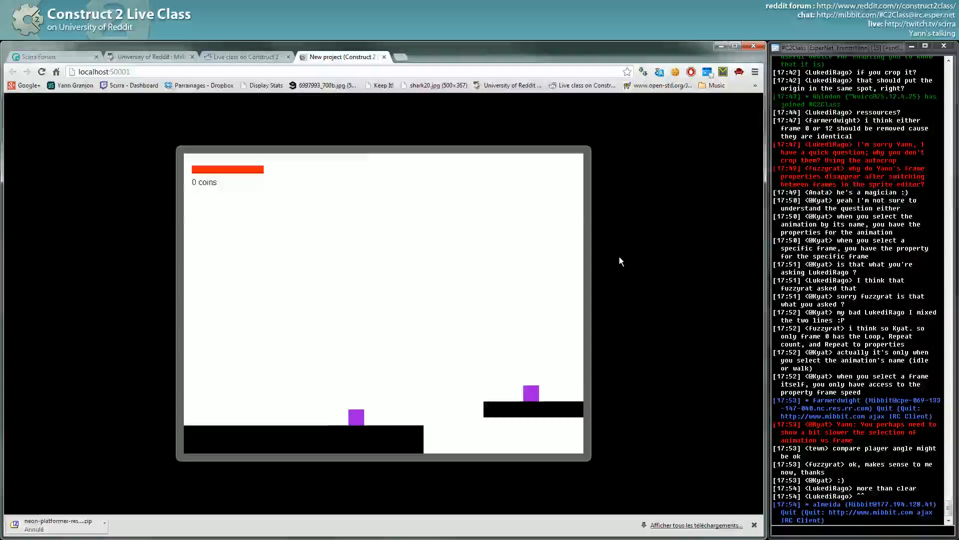
{"action": "key", "text": "Left"}
{"action": "key", "text": "Up"}
{"action": "key", "text": "Right"}
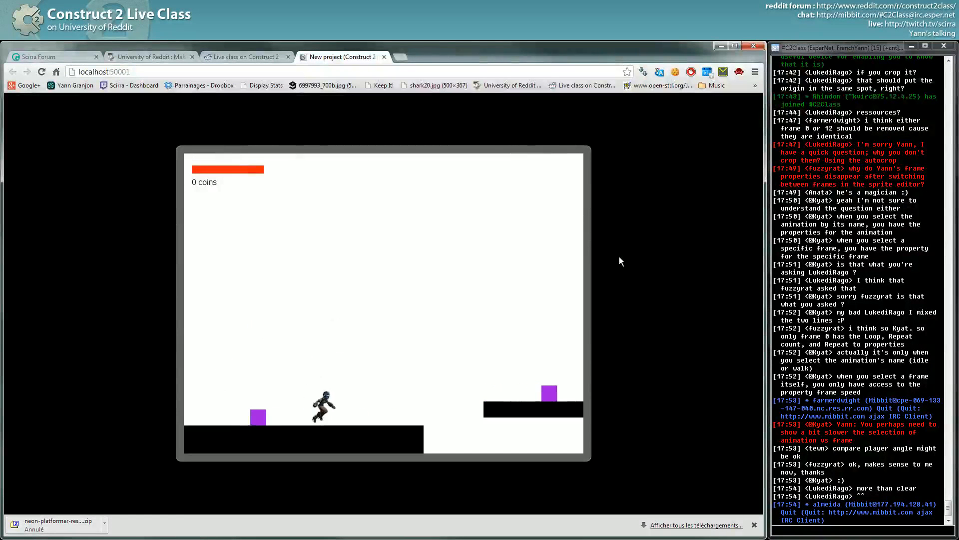
{"action": "key", "text": "Left"}
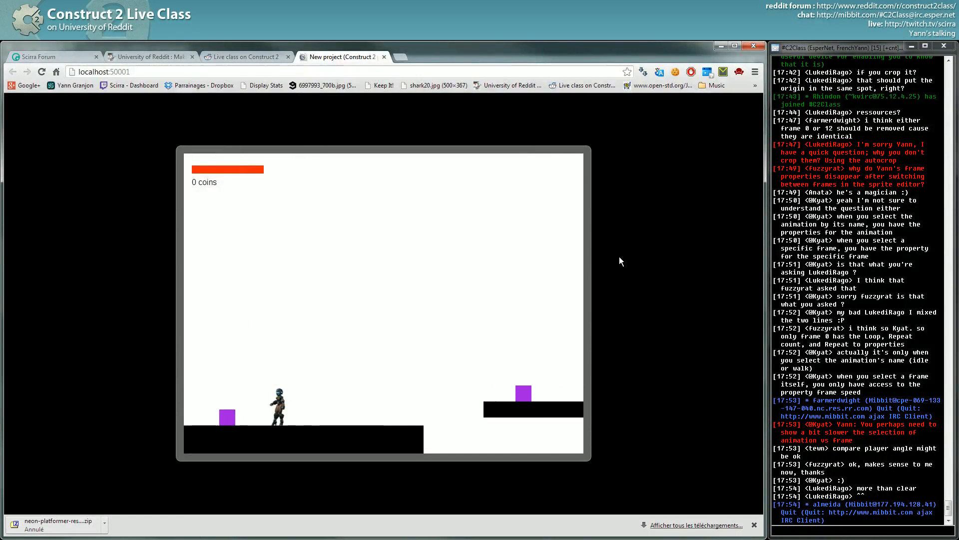
{"action": "key", "text": "Right"}
{"action": "key", "text": "Left"}
{"action": "key", "text": "Up"}
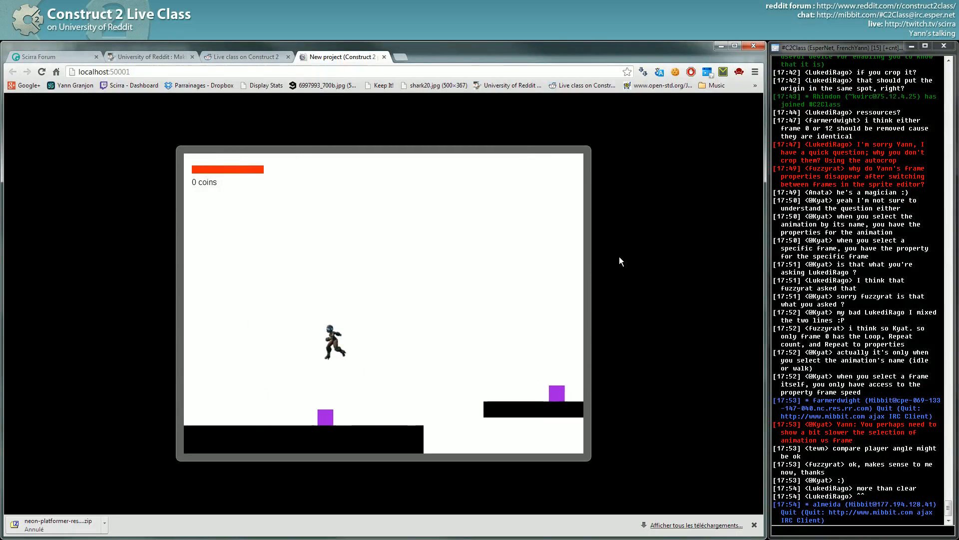
{"action": "key", "text": "Right"}
{"action": "key", "text": "Left"}
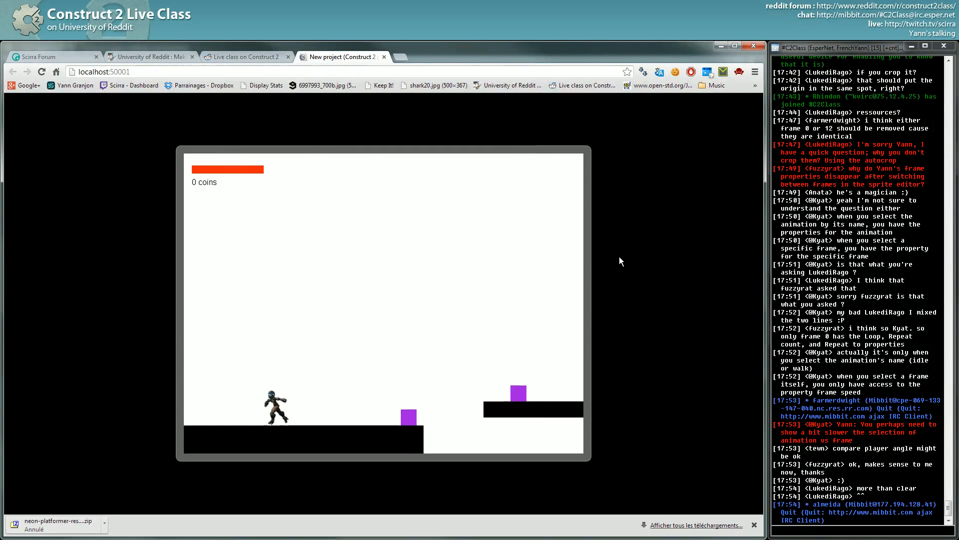
{"action": "key", "text": "Right"}
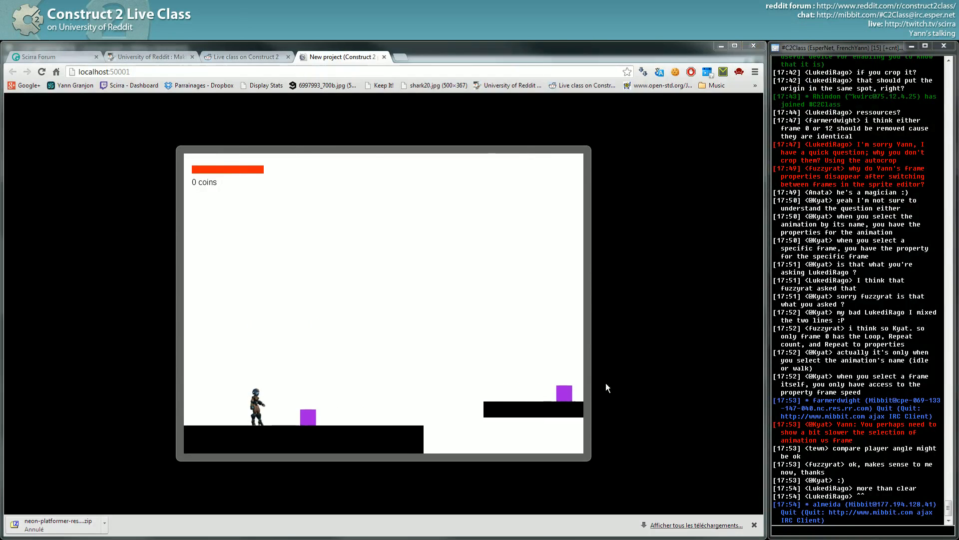
{"action": "key", "text": "alt+Tab"}
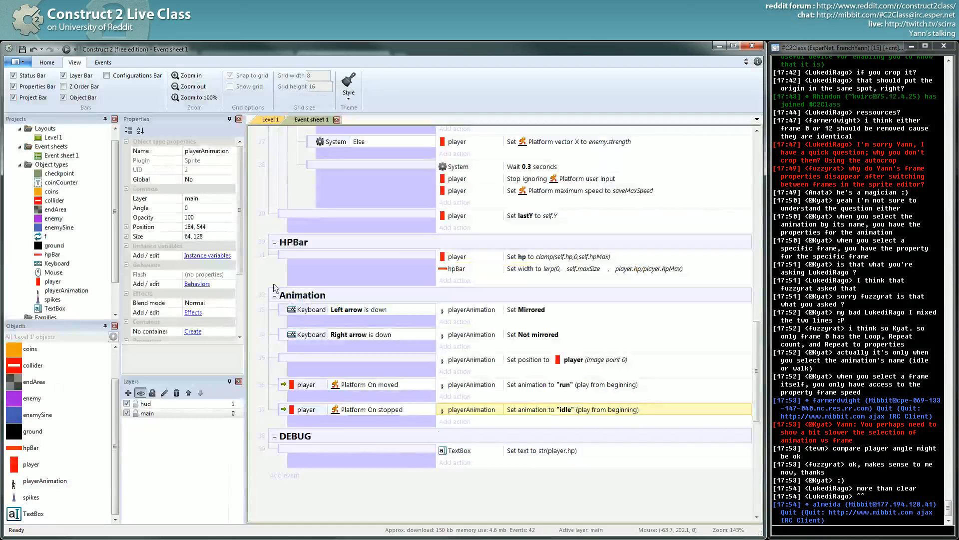
{"action": "left_click", "coordinate": [350, 412]}
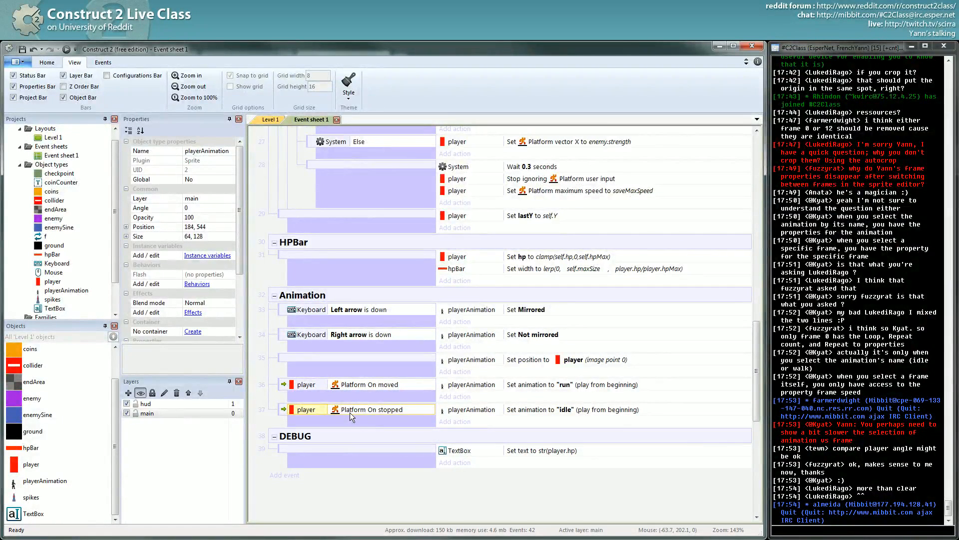
{"action": "key", "text": "alt+Tab"}
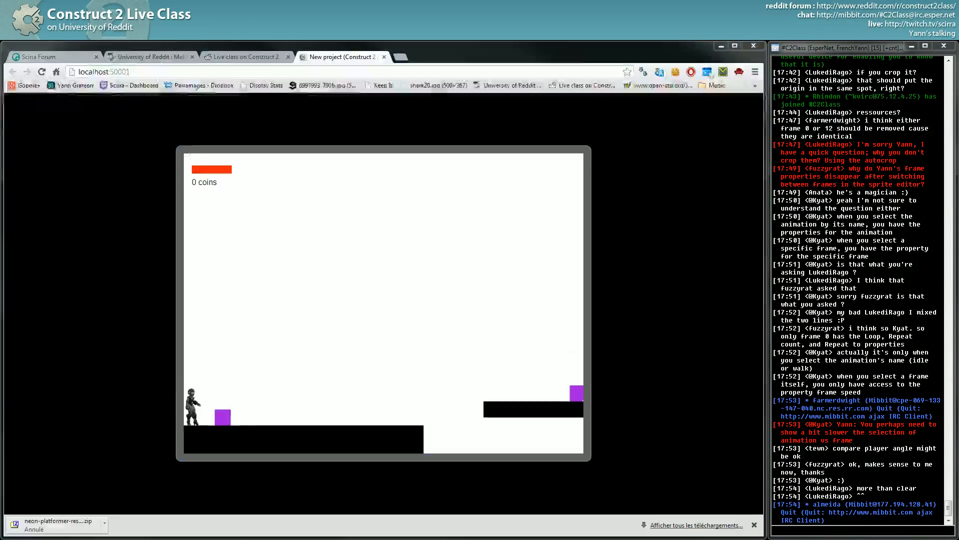
{"action": "key", "text": "alt+Tab"}
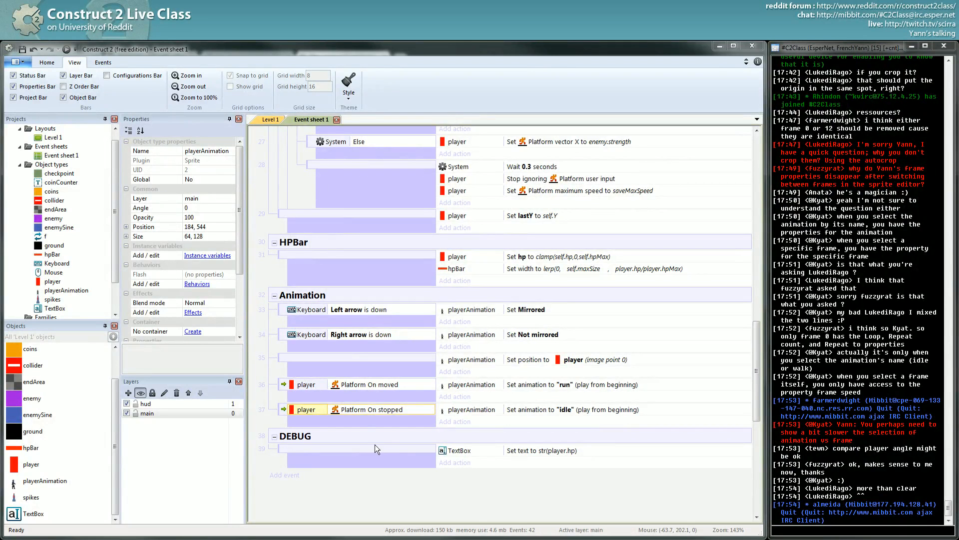
- Add a blank event to the Animation group and order it after the player's On stopped event
{"action": "left_click", "coordinate": [279, 409]}
{"action": "scroll", "coordinate": [286, 412], "scroll_direction": "down", "scroll_amount": 1}
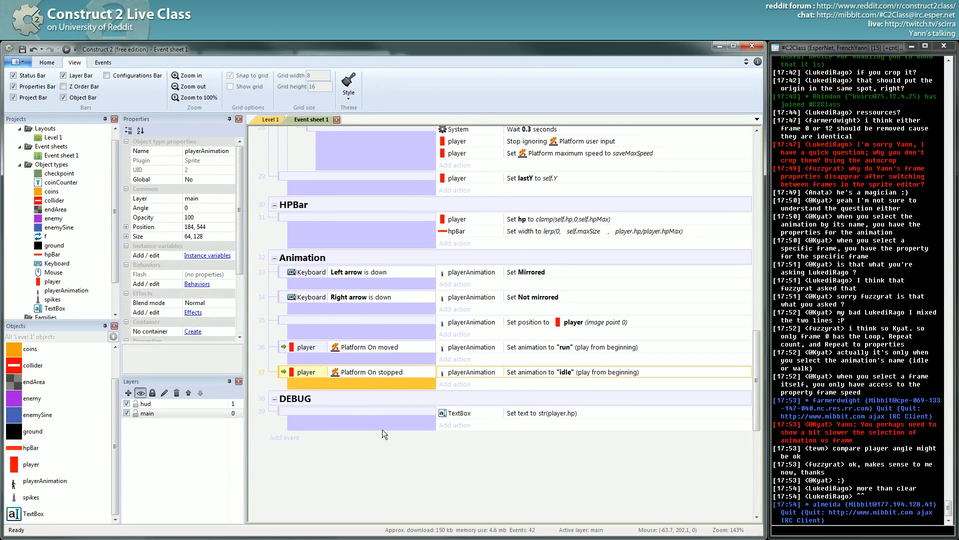
{"action": "key", "text": "b"}
{"action": "left_click_drag", "start_coordinate": [305, 391], "coordinate": [293, 360]}
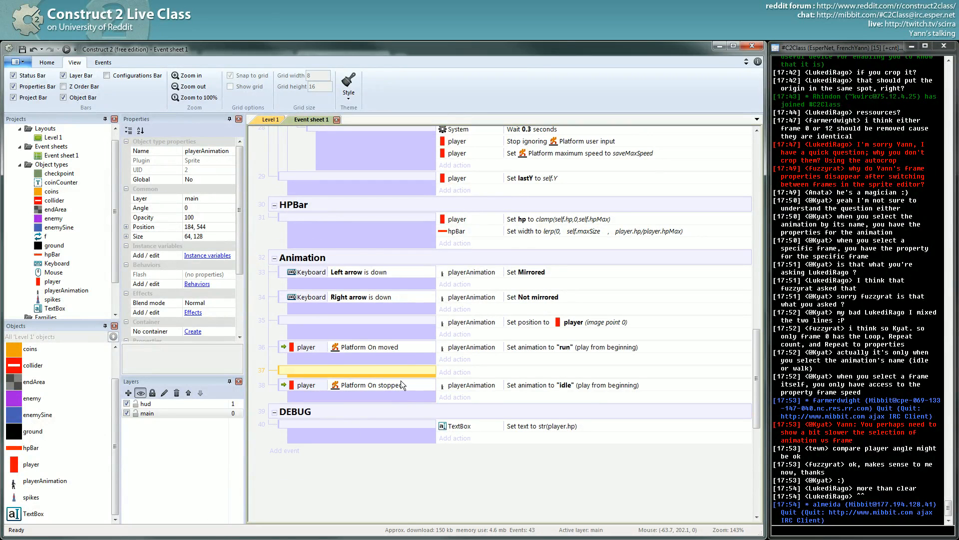
{"action": "left_click_drag", "start_coordinate": [402, 385], "coordinate": [283, 371]}
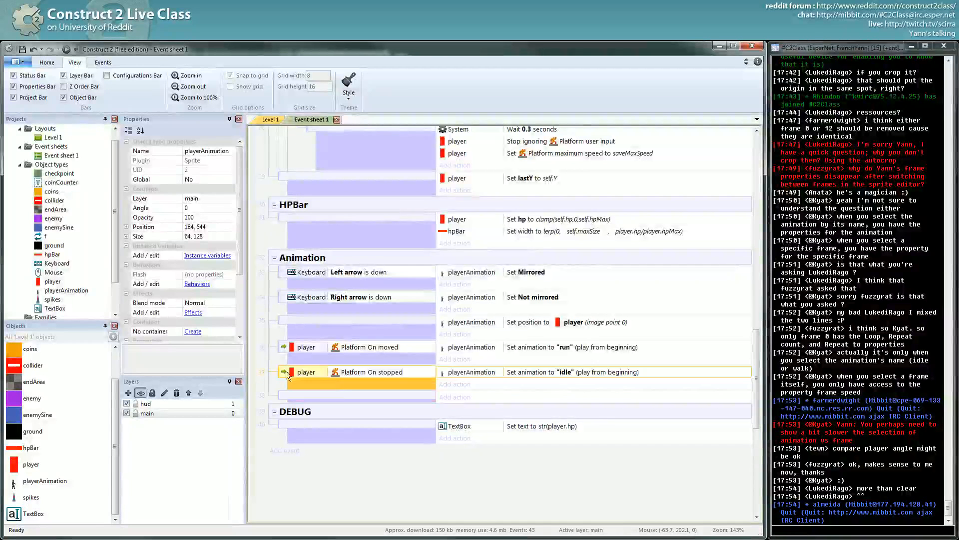
{"action": "left_click", "coordinate": [345, 394]}
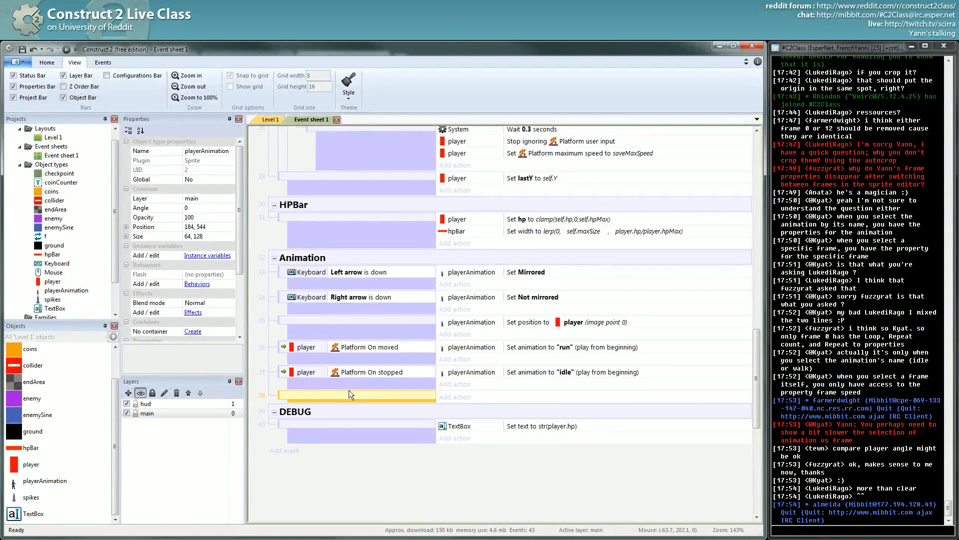
- Move the playerAnimation sprite in the Level 1 layout along the ground to position 224, 544
{"action": "left_click", "coordinate": [269, 119]}
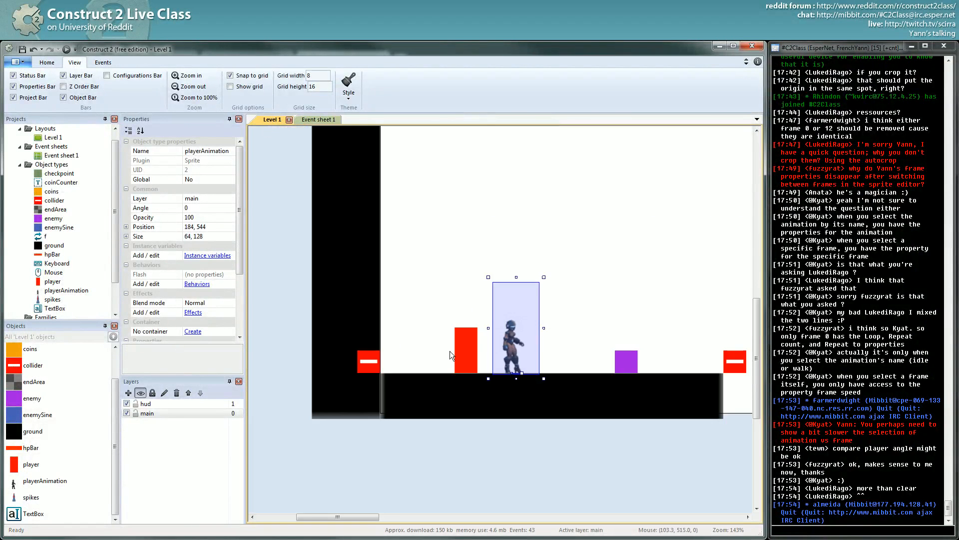
{"action": "scroll", "coordinate": [547, 416], "scroll_direction": "down", "scroll_amount": 3, "text": "ctrl"}
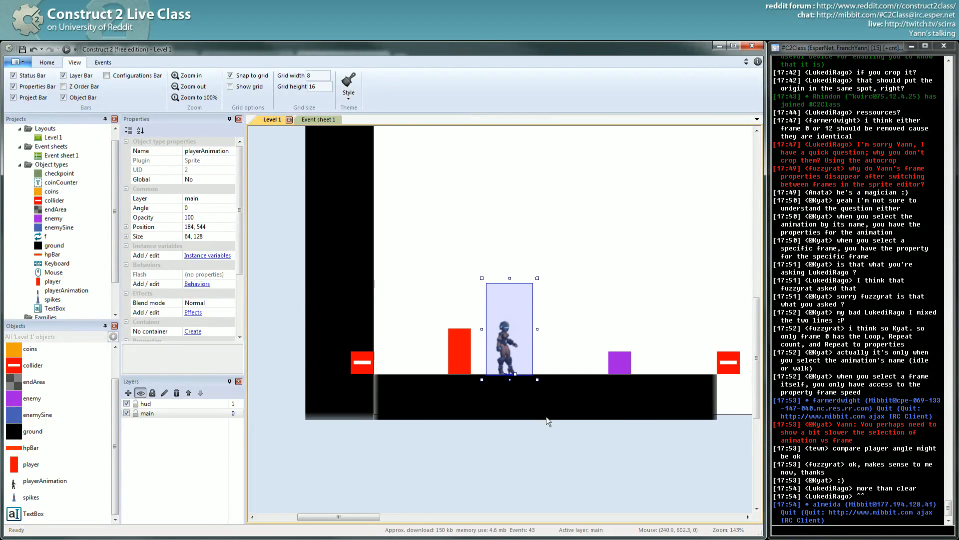
{"action": "middle_click_drag", "start_coordinate": [629, 433], "coordinate": [574, 451]}
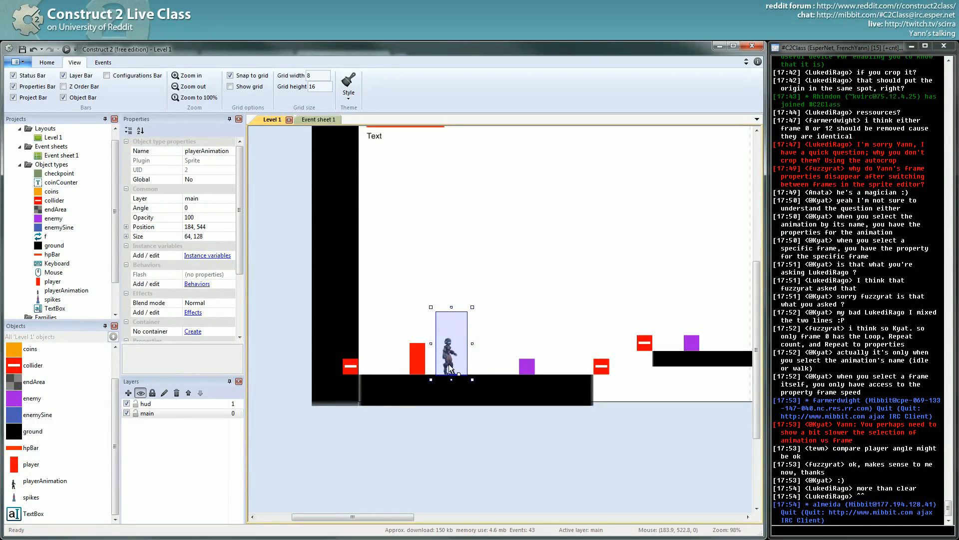
{"action": "mouse_move", "coordinate": [449, 368]}
{"action": "left_mouse_down"}
{"action": "mouse_move", "coordinate": [449, 312]}
{"action": "mouse_move", "coordinate": [460, 305]}
{"action": "mouse_move", "coordinate": [486, 328]}
{"action": "mouse_move", "coordinate": [453, 373]}
{"action": "mouse_move", "coordinate": [448, 333]}
{"action": "mouse_move", "coordinate": [473, 325]}
{"action": "mouse_move", "coordinate": [496, 366]}
{"action": "mouse_move", "coordinate": [456, 368]}
{"action": "mouse_move", "coordinate": [456, 347]}
{"action": "mouse_move", "coordinate": [457, 366]}
{"action": "left_mouse_up"}
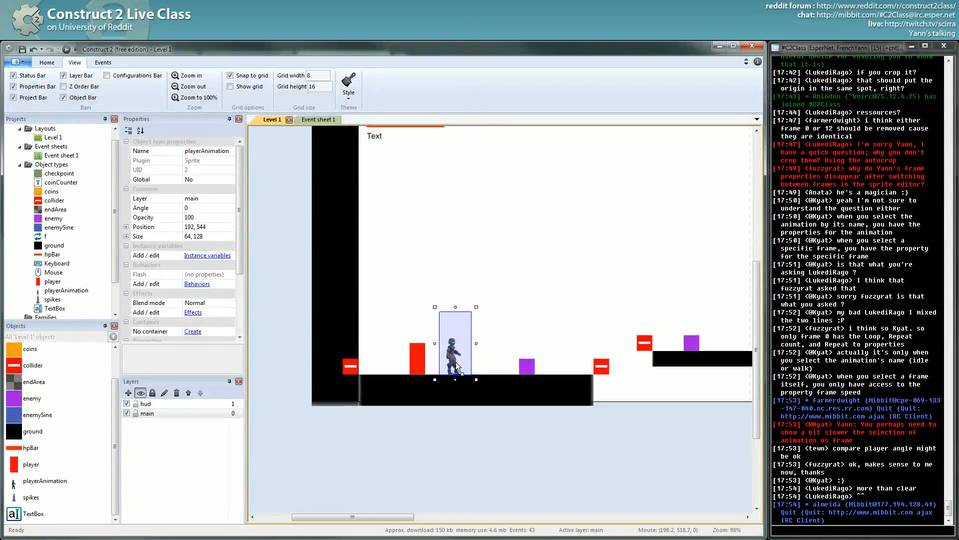
{"action": "mouse_move", "coordinate": [456, 366]}
{"action": "left_mouse_down"}
{"action": "mouse_move", "coordinate": [472, 305]}
{"action": "mouse_move", "coordinate": [493, 360]}
{"action": "mouse_move", "coordinate": [466, 359]}
{"action": "mouse_move", "coordinate": [466, 289]}
{"action": "mouse_move", "coordinate": [488, 350]}
{"action": "mouse_move", "coordinate": [448, 369]}
{"action": "mouse_move", "coordinate": [460, 309]}
{"action": "mouse_move", "coordinate": [476, 319]}
{"action": "mouse_move", "coordinate": [473, 360]}
{"action": "left_mouse_up"}
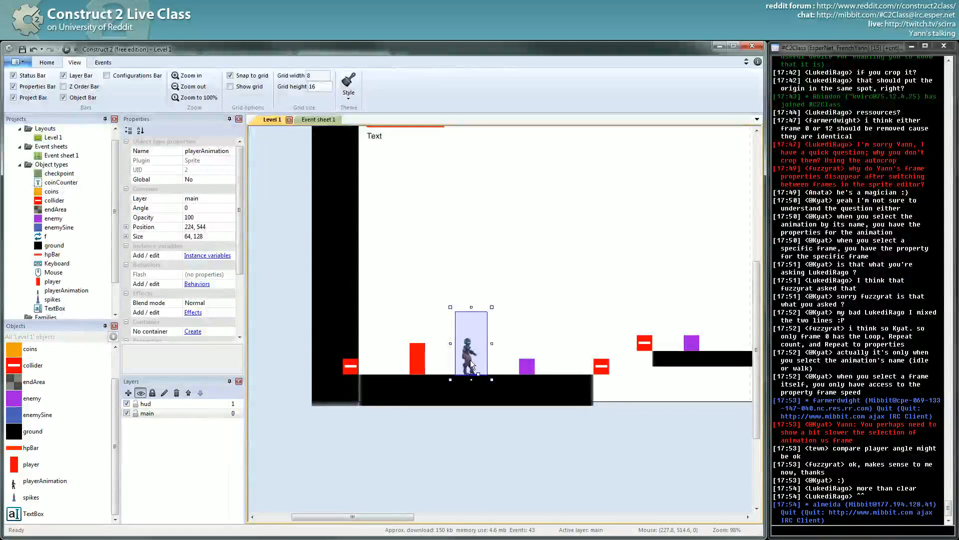
{"action": "mouse_move", "coordinate": [471, 364]}
{"action": "left_mouse_down"}
{"action": "mouse_move", "coordinate": [483, 328]}
{"action": "mouse_move", "coordinate": [472, 356]}
{"action": "left_mouse_up"}
- Try a copy of the ground block at 0, 352 as a low ceiling over the playerAnimation sprite, and delete the copy
{"action": "left_click_drag", "start_coordinate": [500, 385], "coordinate": [511, 296]}
{"action": "left_click", "coordinate": [468, 357]}
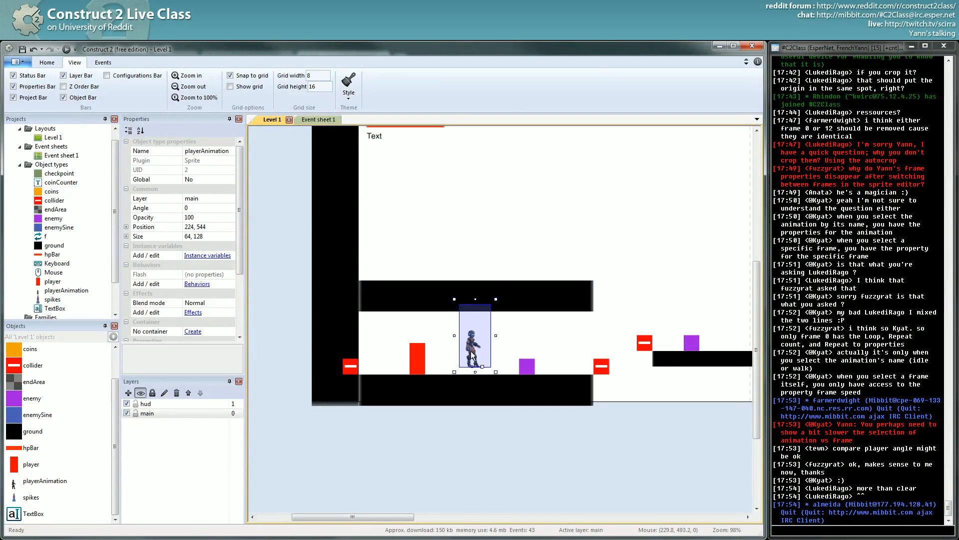
{"action": "mouse_move", "coordinate": [472, 356]}
{"action": "left_mouse_down"}
{"action": "mouse_move", "coordinate": [468, 278]}
{"action": "mouse_move", "coordinate": [469, 355]}
{"action": "left_mouse_up"}
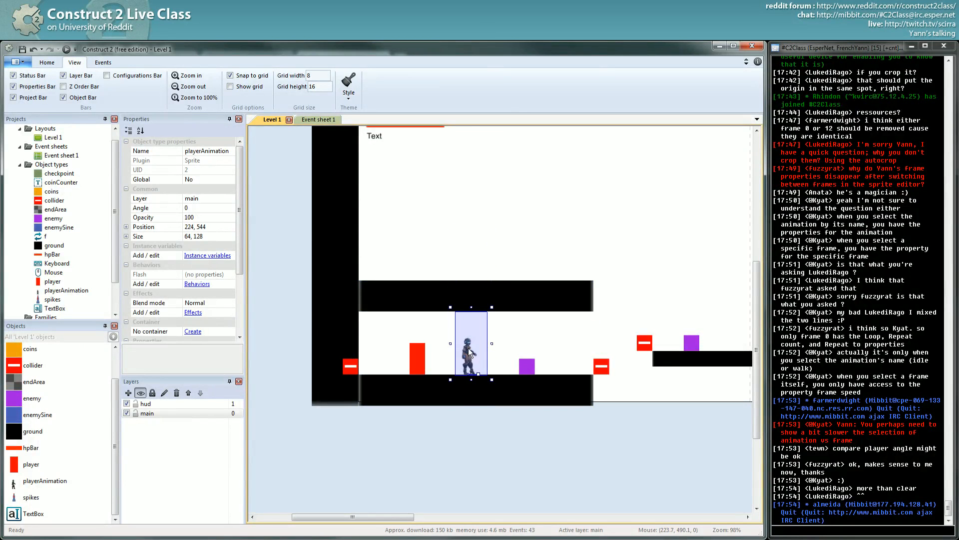
{"action": "left_click", "coordinate": [505, 309]}
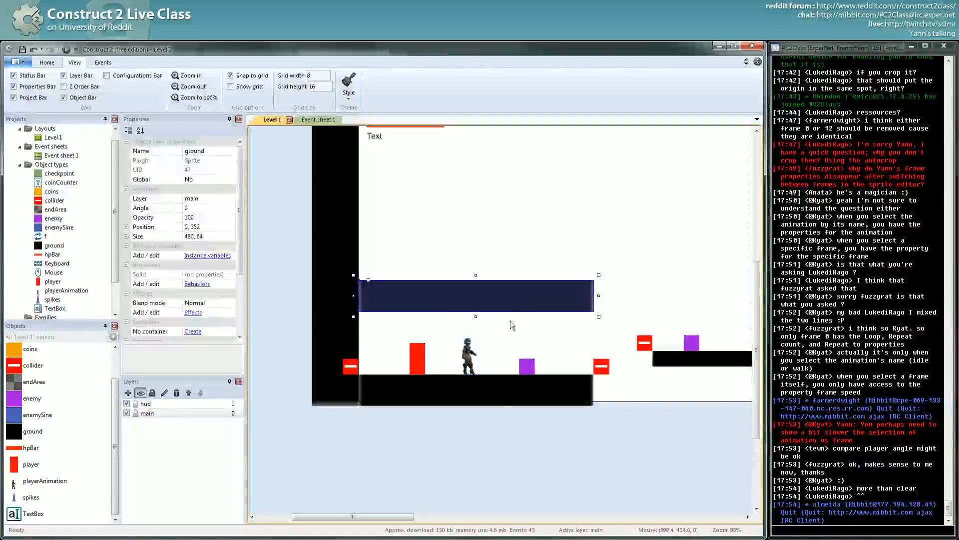
{"action": "key", "text": "Delete"}
- Move the playerAnimation sprite toward the red player box, to position 200, 544
{"action": "mouse_move", "coordinate": [473, 366]}
{"action": "left_mouse_down"}
{"action": "mouse_move", "coordinate": [471, 345]}
{"action": "mouse_move", "coordinate": [469, 390]}
{"action": "mouse_move", "coordinate": [481, 328]}
{"action": "mouse_move", "coordinate": [475, 365]}
{"action": "mouse_move", "coordinate": [524, 356]}
{"action": "mouse_move", "coordinate": [522, 179]}
{"action": "mouse_move", "coordinate": [461, 321]}
{"action": "mouse_move", "coordinate": [456, 374]}
{"action": "left_mouse_up"}
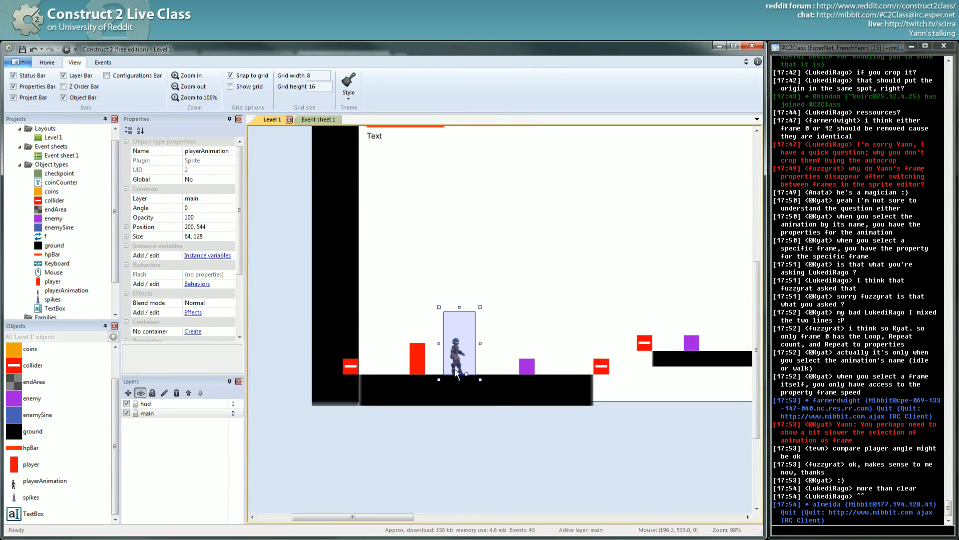